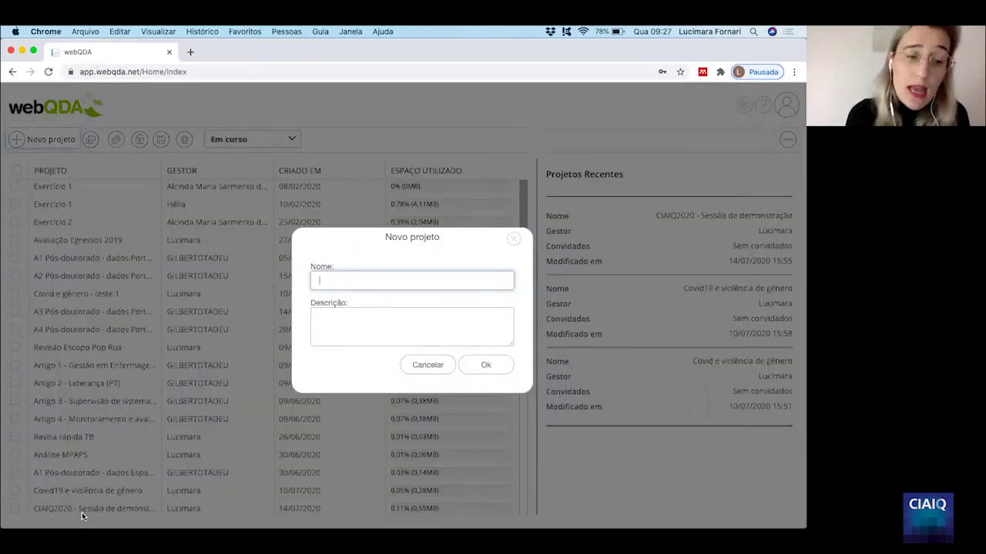
Step: Open the project "CIAIQ2020 - Sessão de demonstração" and expand its Fontes and Anotações sections
click(82, 512)
double_click(75, 512)
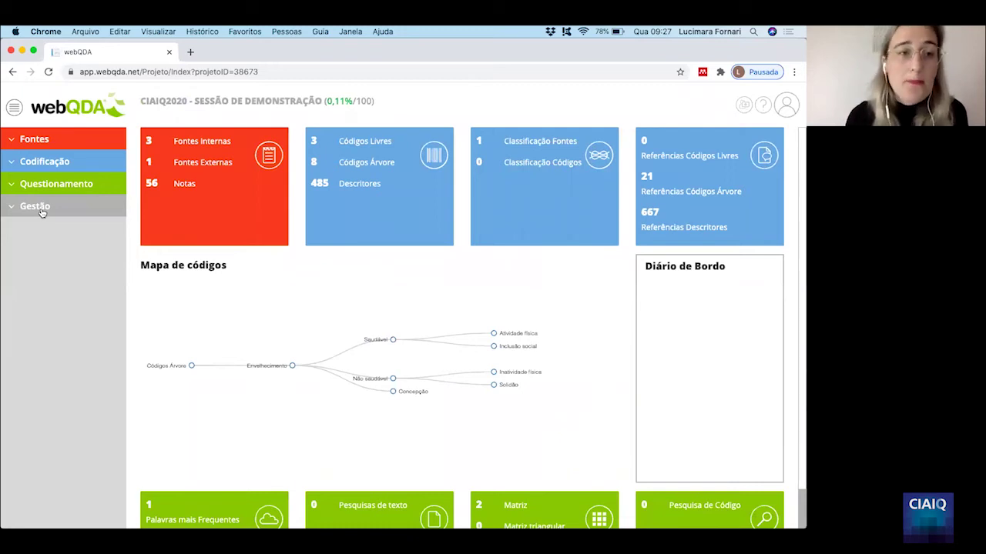
click(22, 142)
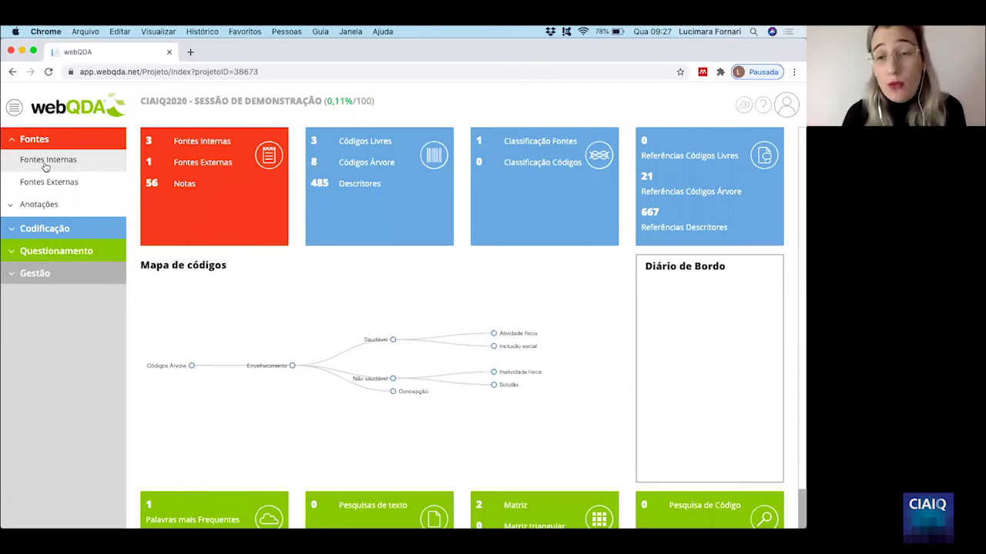
click(27, 205)
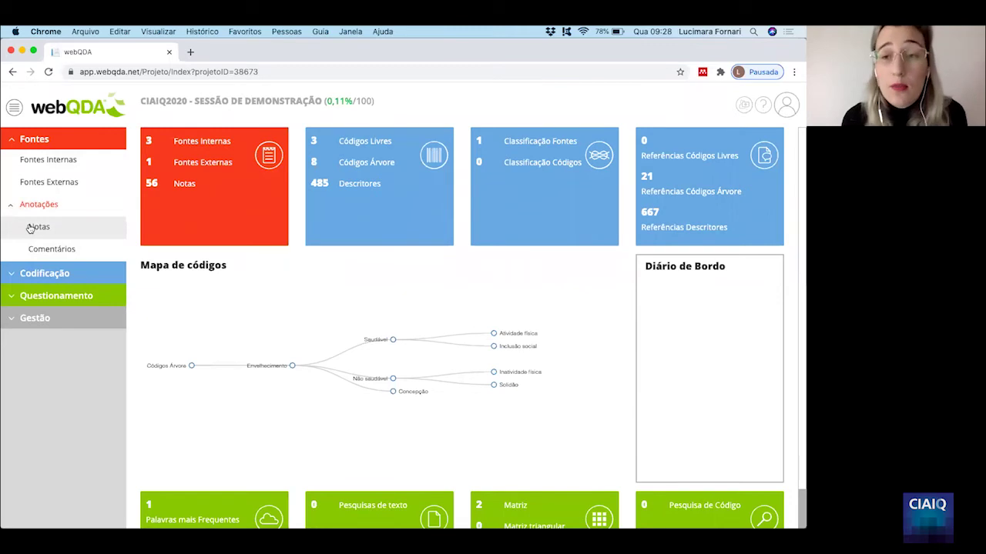
Step: Upload ENTREVISTA_ALEXANDRE and ENTREVISTA_MONICA.pdf from the desktop folder webQDACIAIQ2020/Fontes into Fontes Internas, keeping the PDF as Texto
click(43, 161)
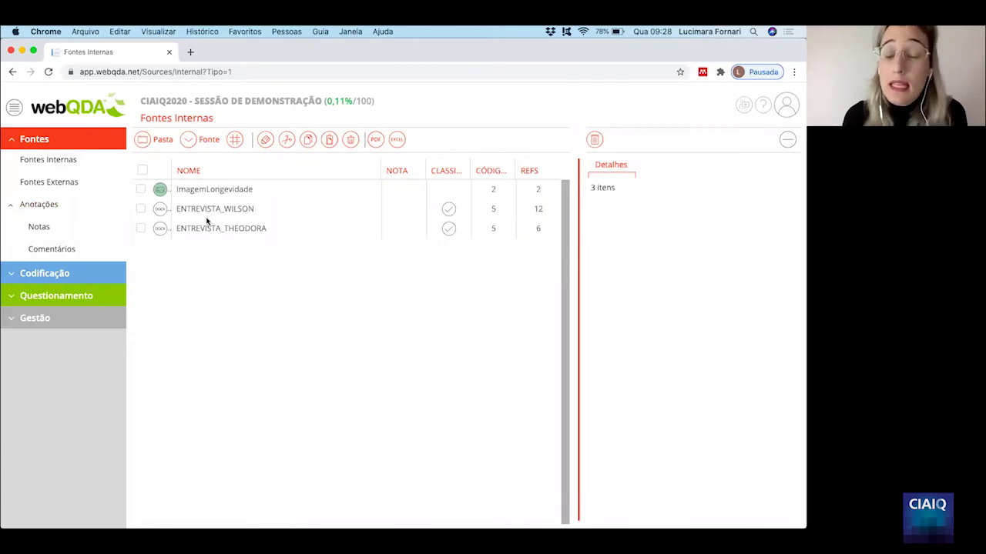
click(188, 142)
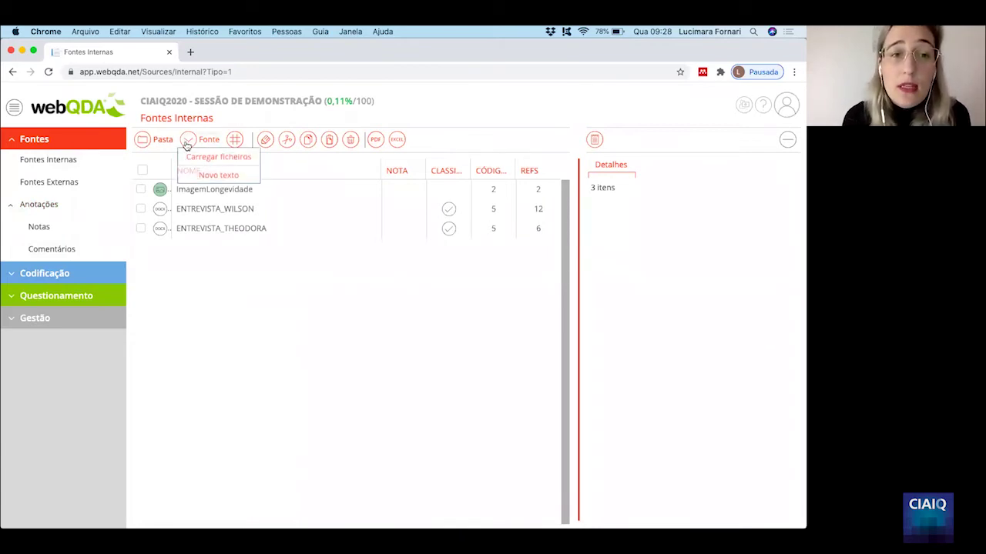
click(191, 159)
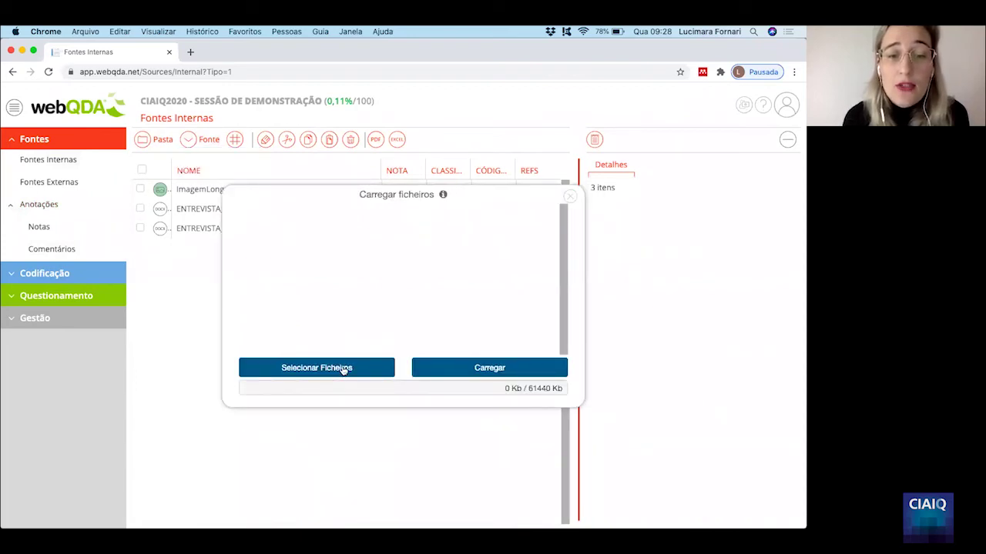
click(344, 369)
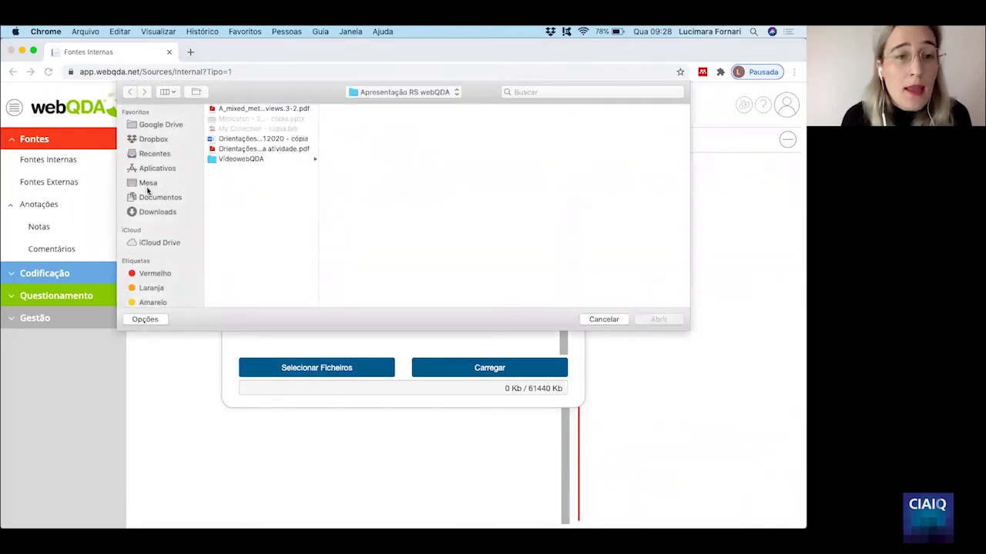
click(147, 184)
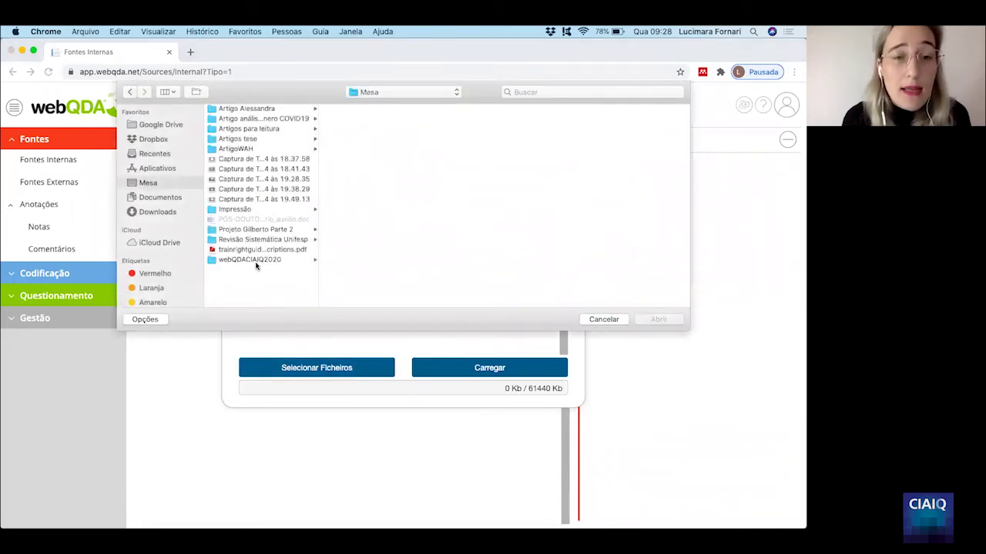
click(254, 261)
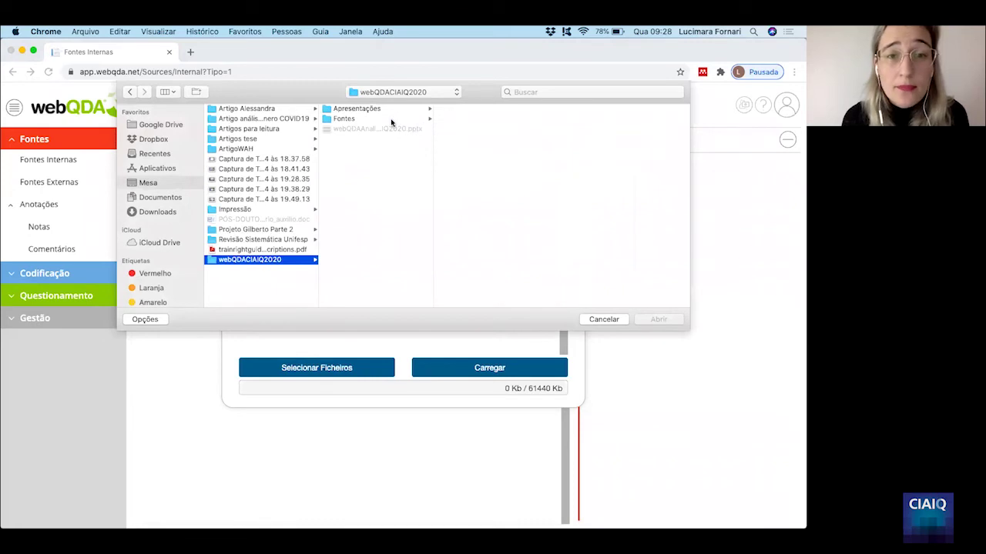
click(391, 119)
click(463, 109)
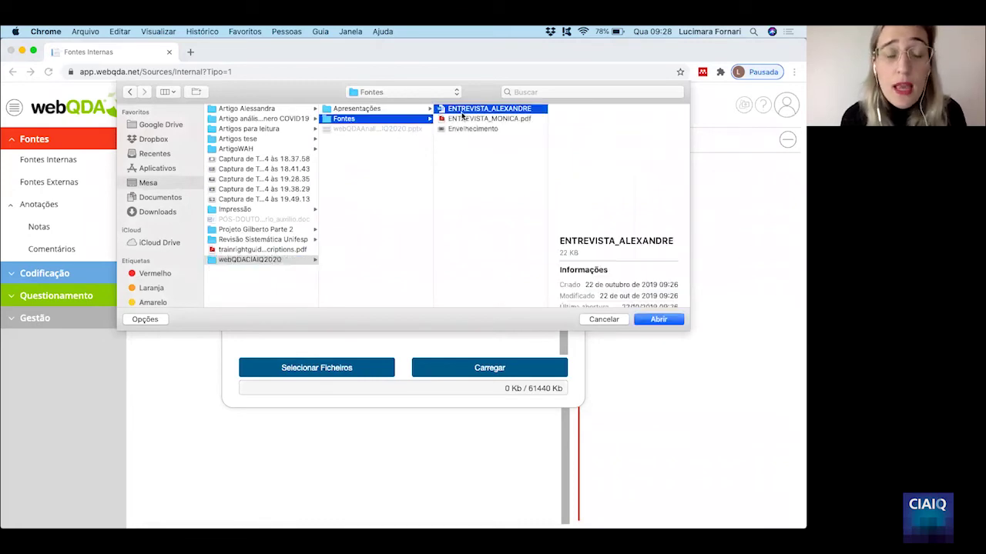
shift+click(467, 120)
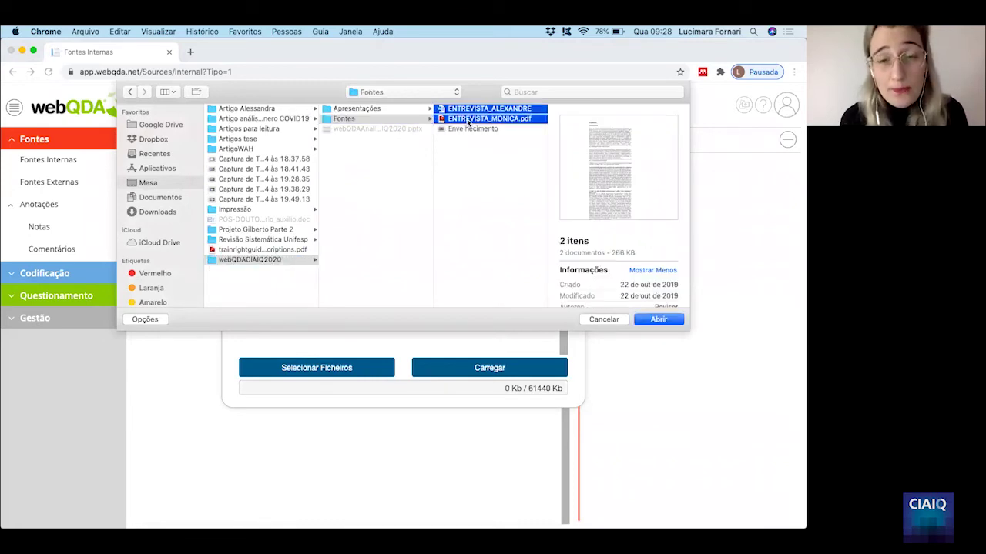
click(659, 319)
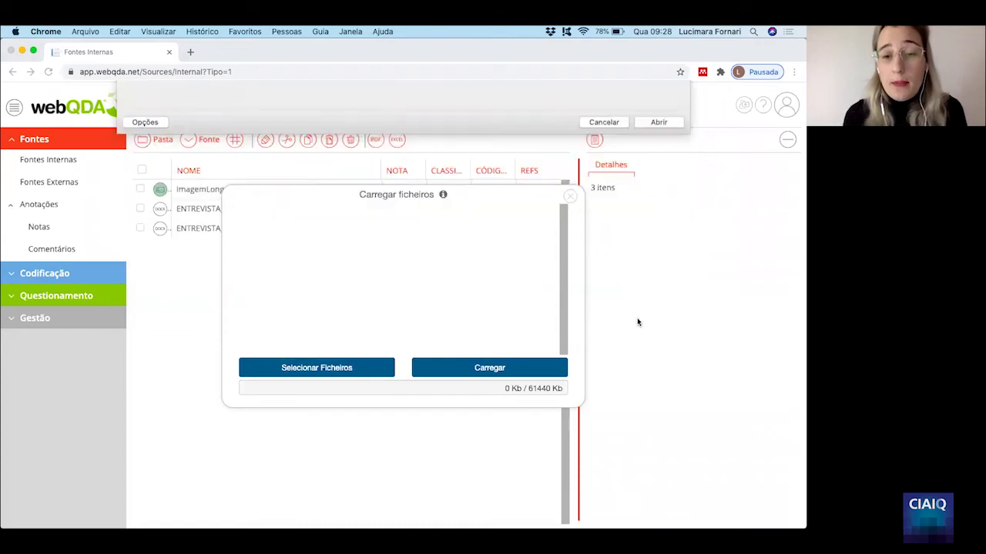
click(482, 365)
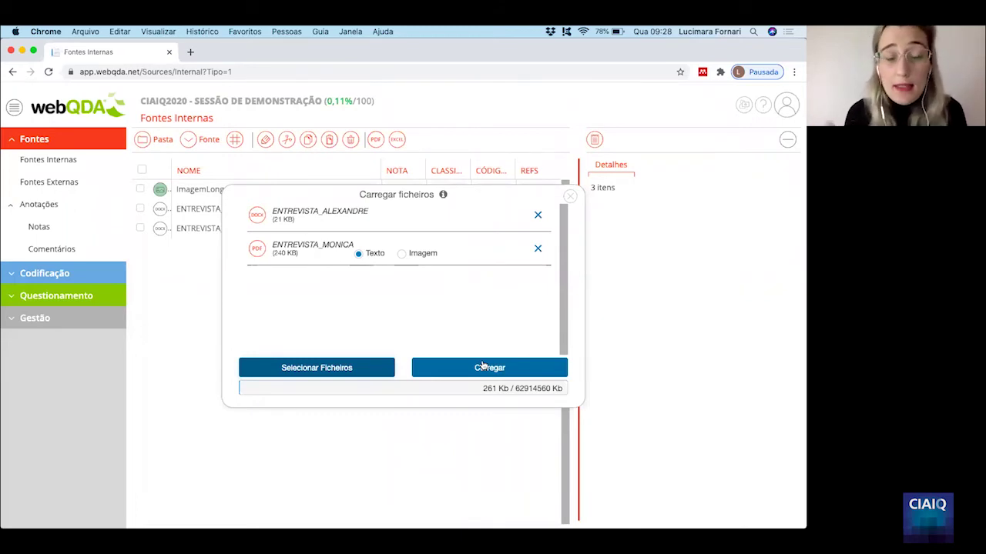
click(476, 369)
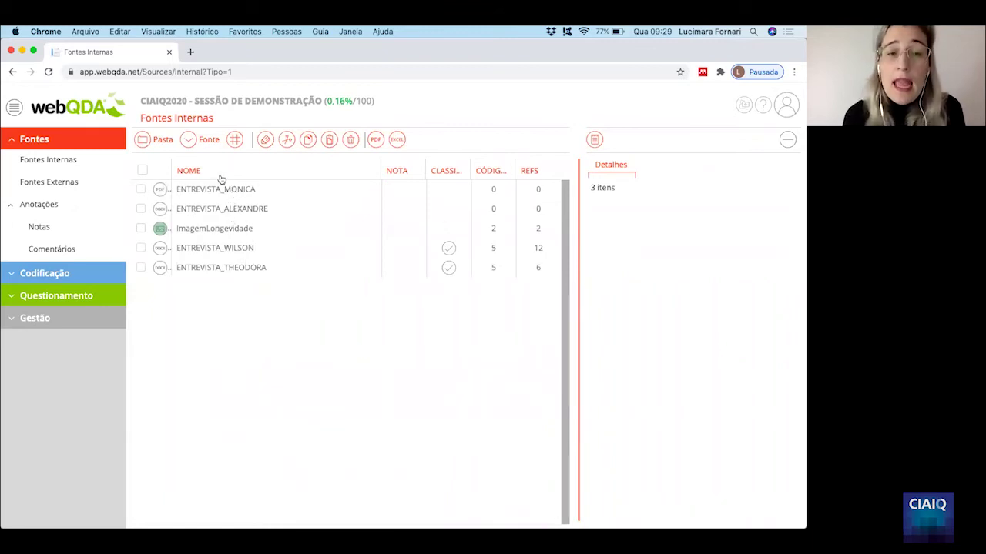
Step: Upload the Envelhecimento image from the Fontes folder as another internal source
click(187, 138)
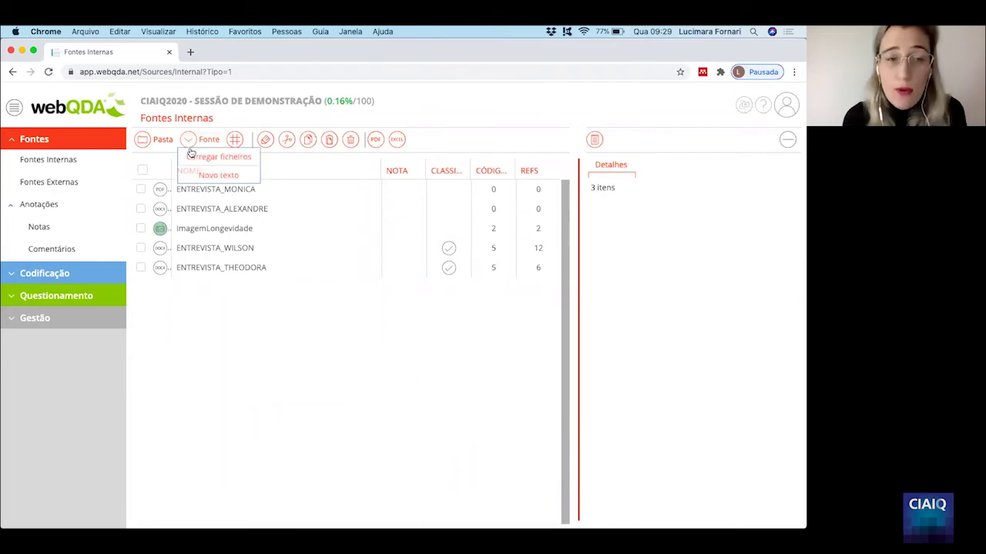
click(193, 157)
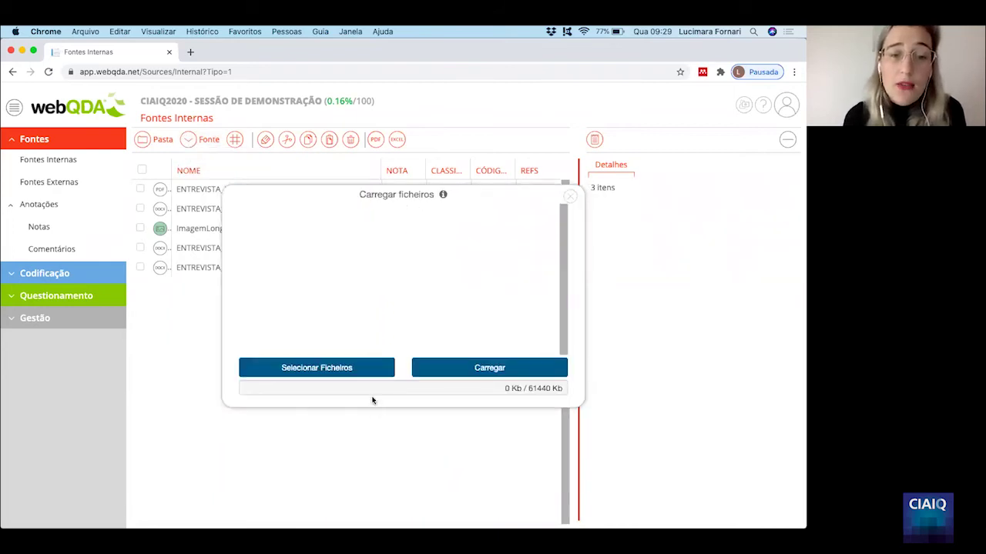
click(356, 367)
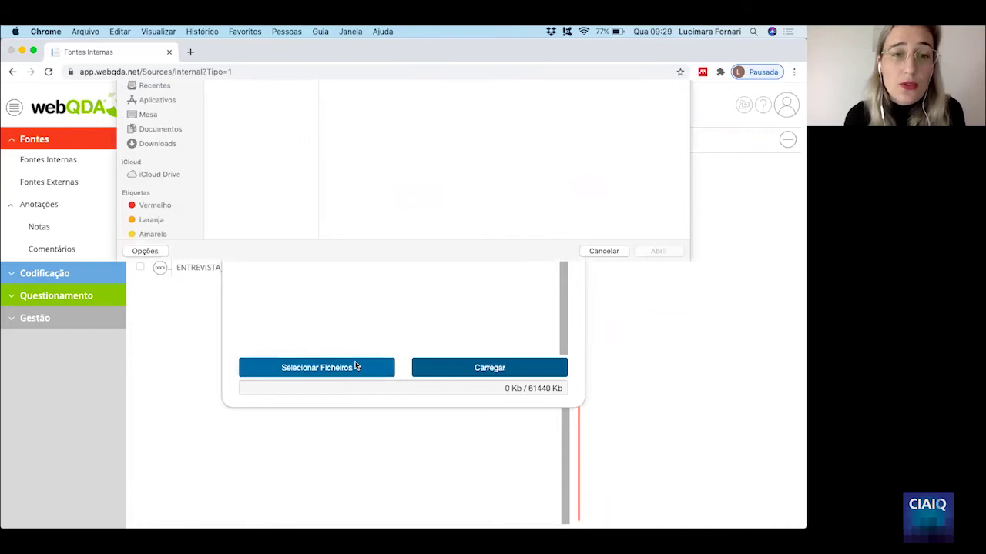
click(242, 131)
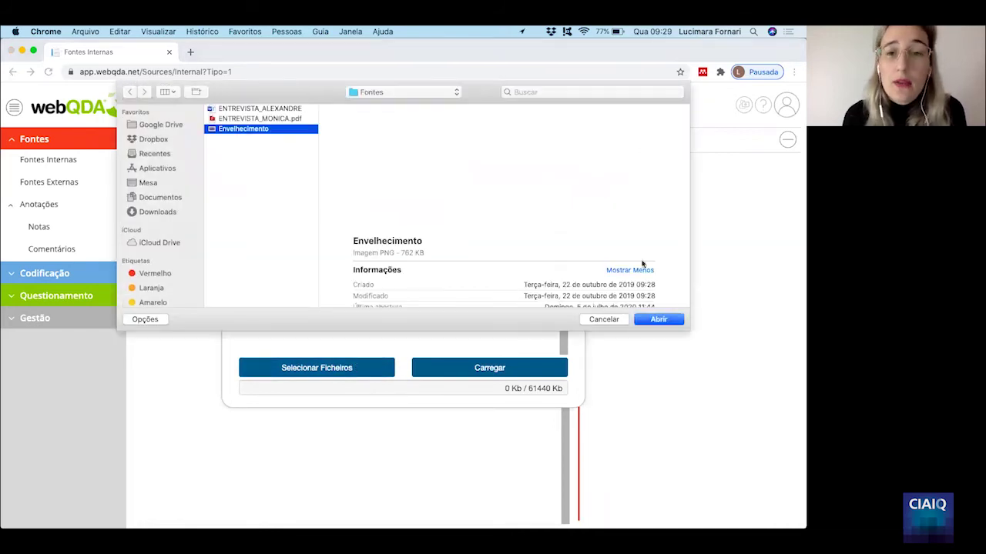
click(667, 320)
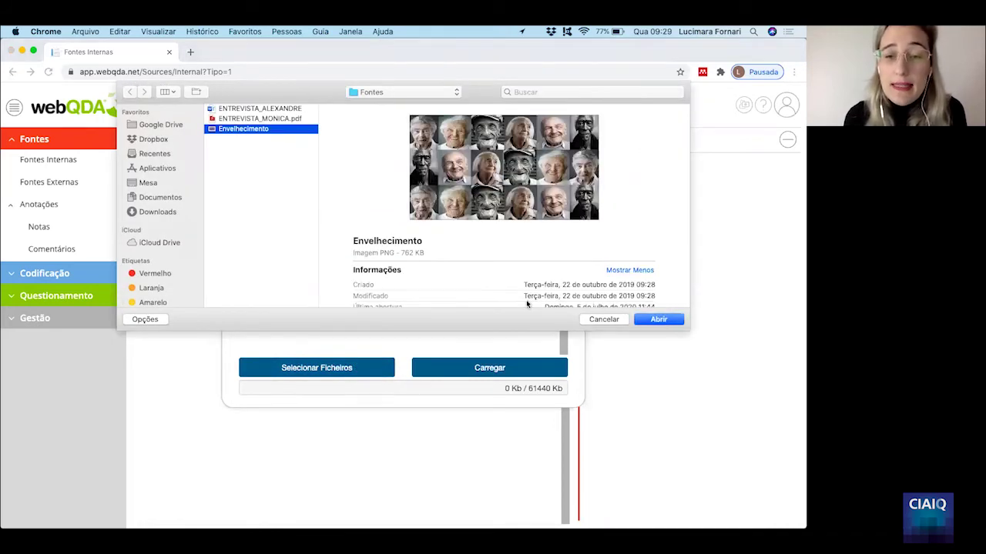
click(479, 367)
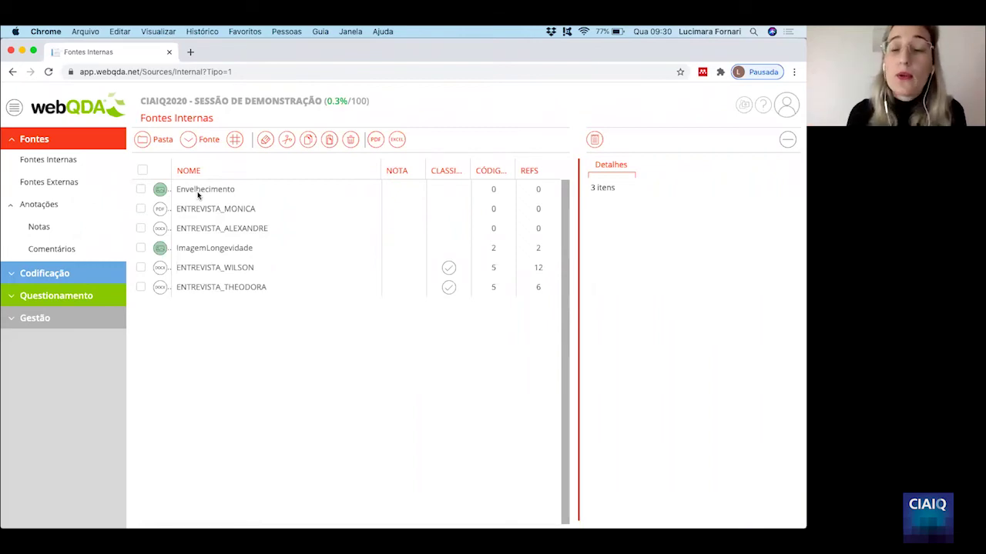
Step: View the project's external sources and examine which kinds of link shortcuts can be added
click(50, 184)
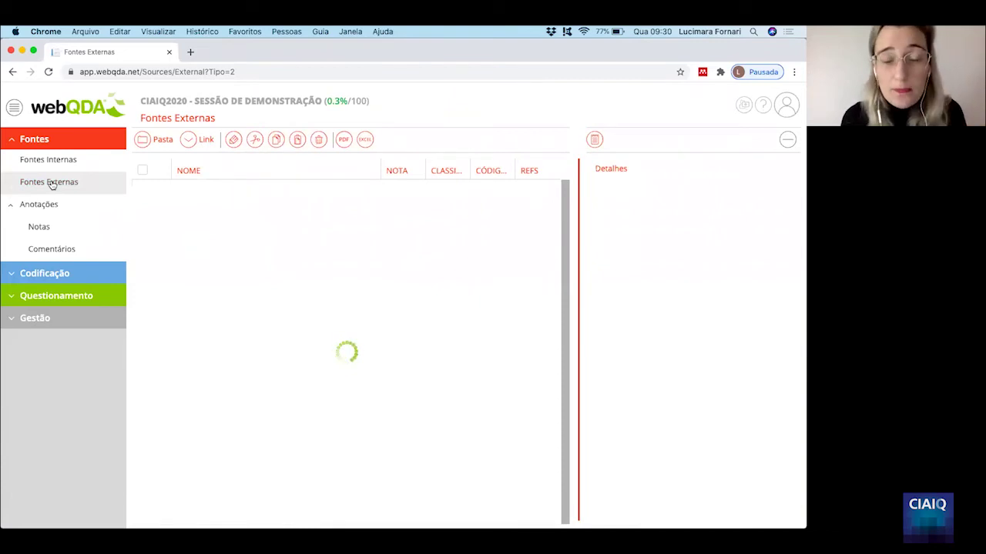
click(198, 142)
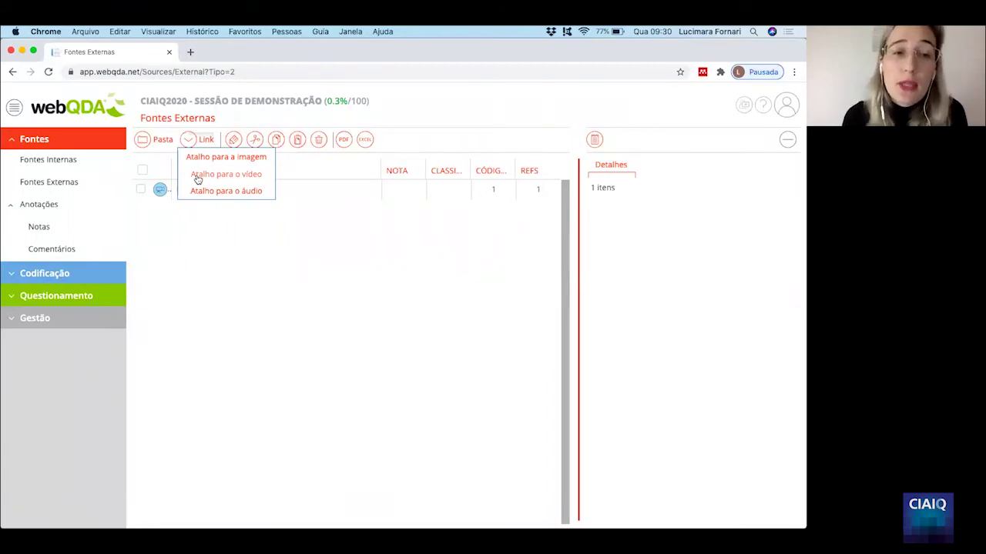
click(210, 249)
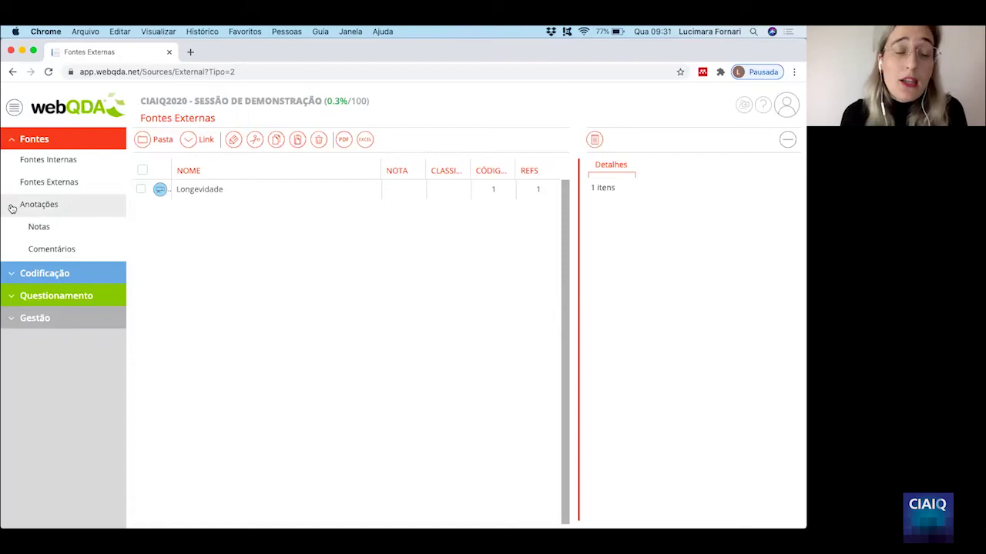
Step: Open the Revisão da Literatura folder in Notas and view the notes in its Duplicados subfolder
click(38, 229)
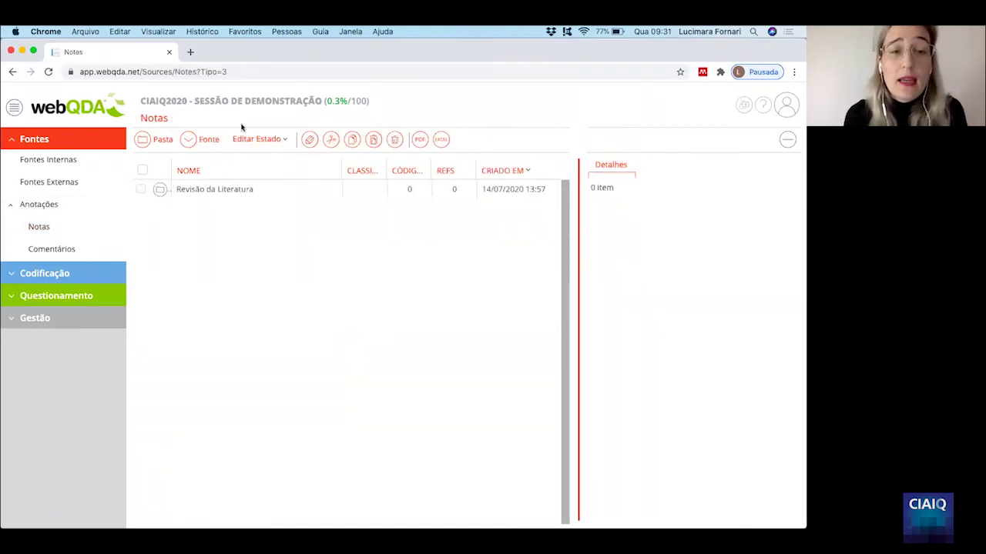
click(203, 138)
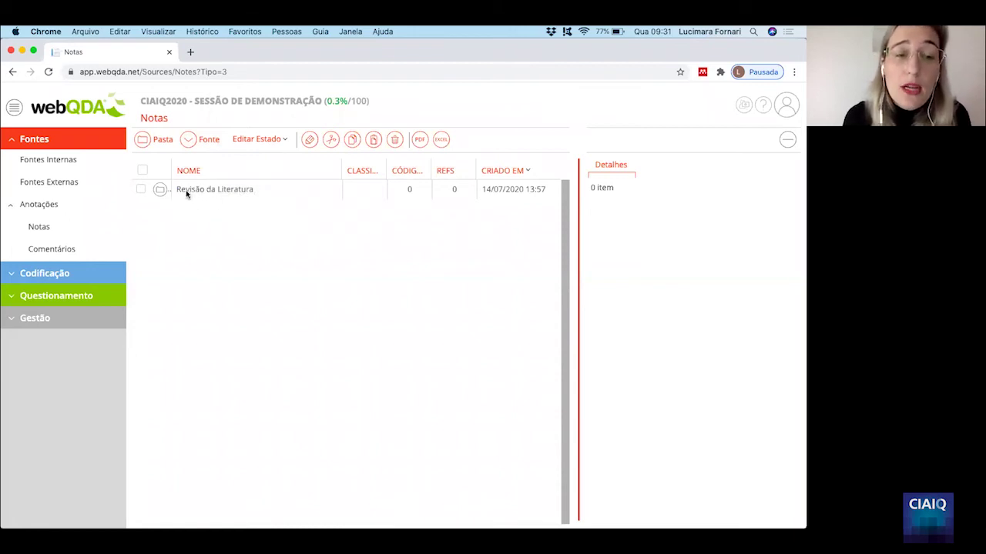
click(204, 192)
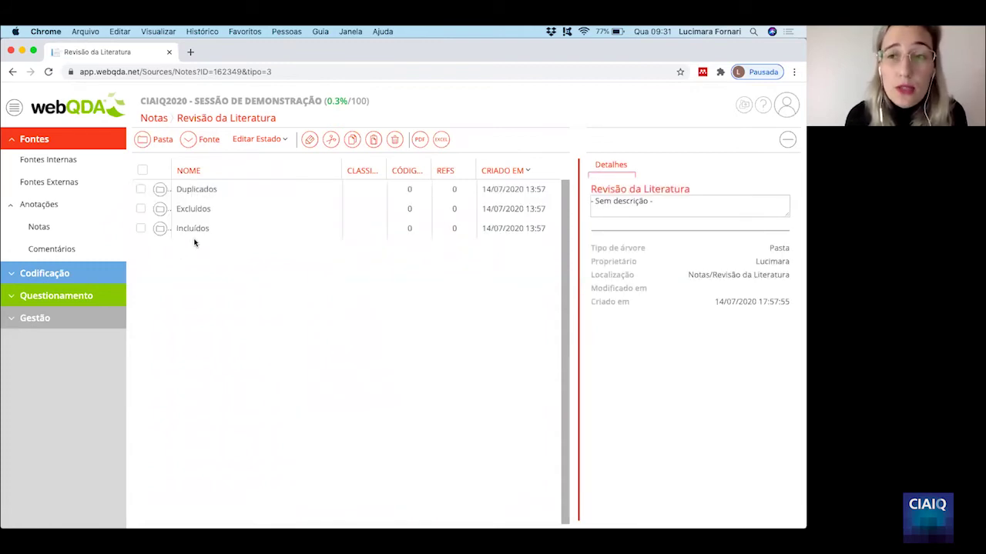
double_click(193, 189)
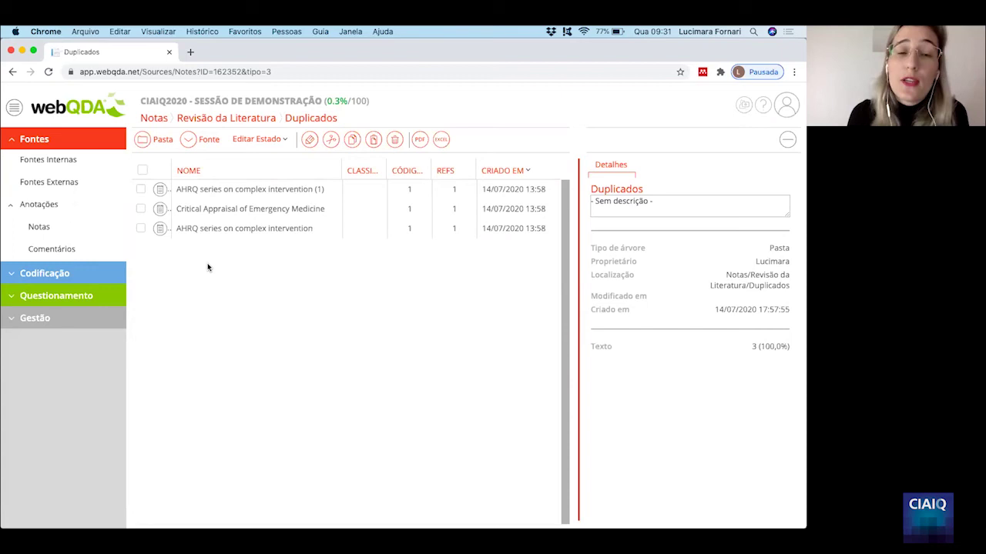
Step: Return to Revisão da Literatura and open the note "Qualitative research synthesis: Methodological guidance" in the Incluídos subfolder
click(221, 117)
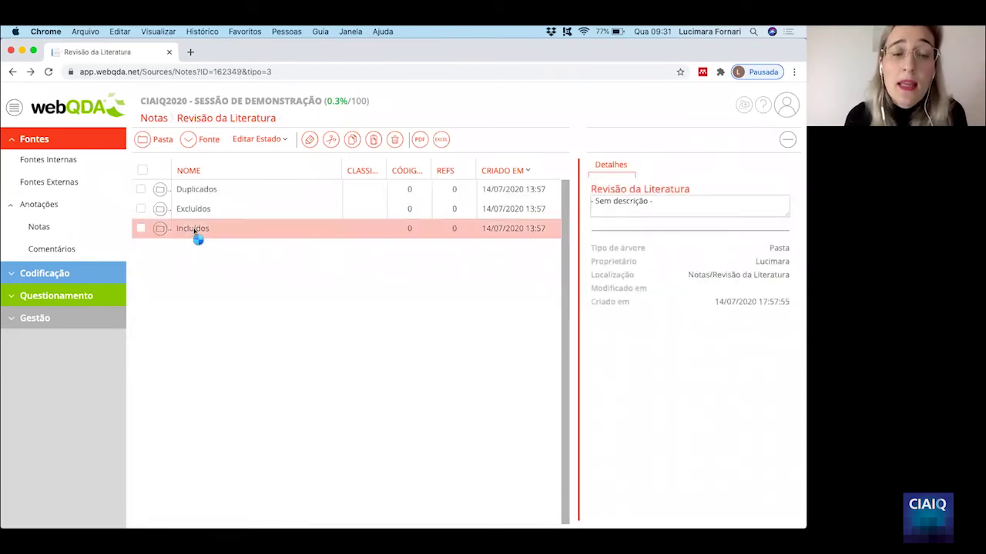
double_click(194, 230)
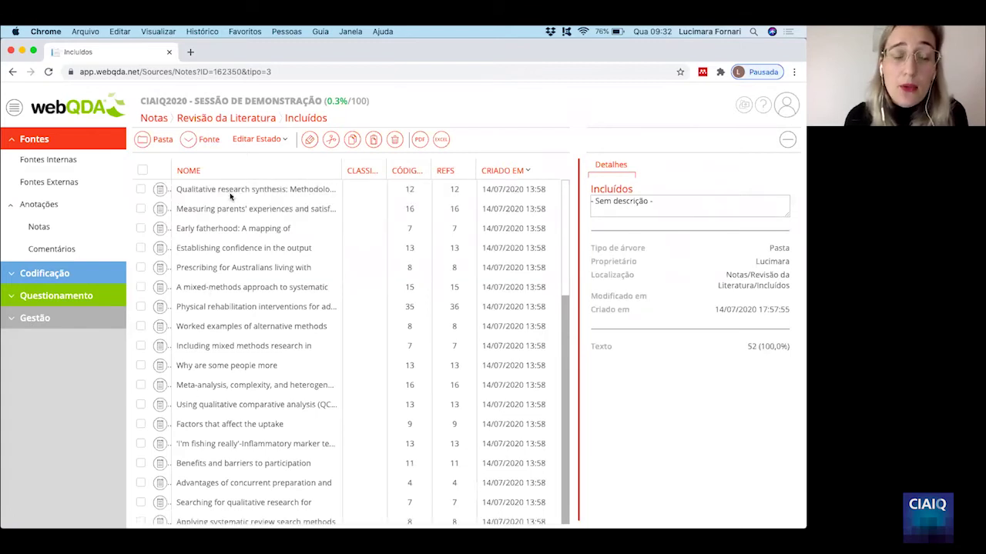
double_click(231, 195)
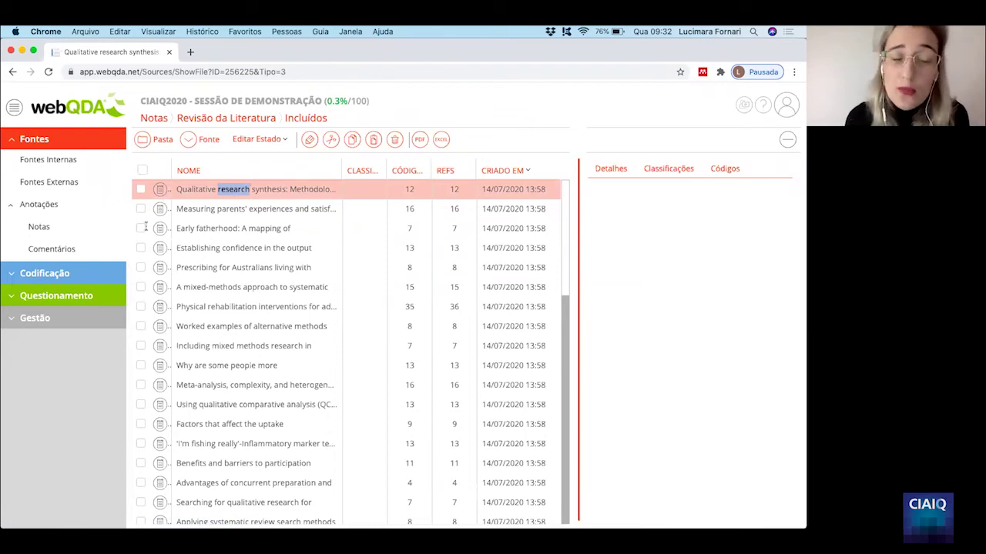
click(161, 194)
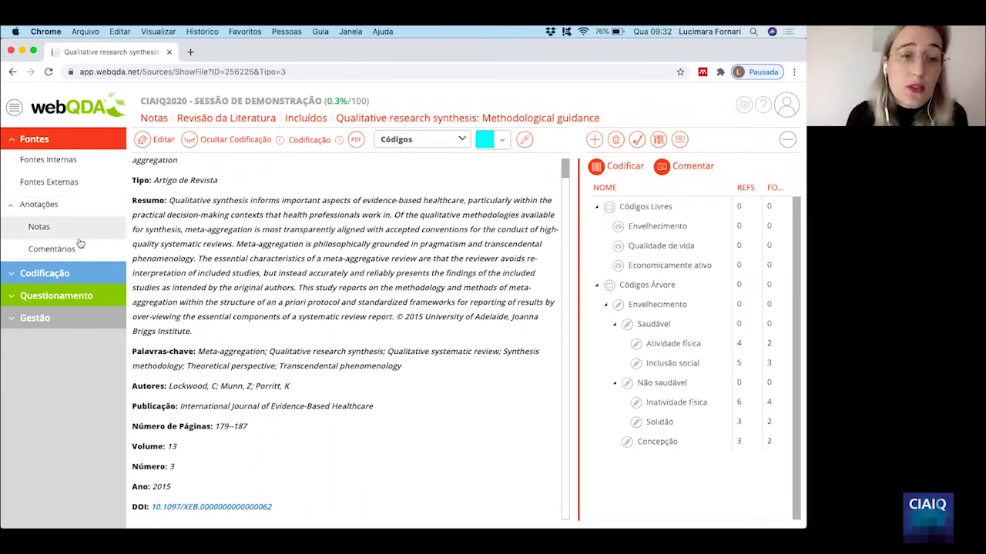
Step: Start a new free code in Códigos Livres and name it "Atividade física"
click(79, 273)
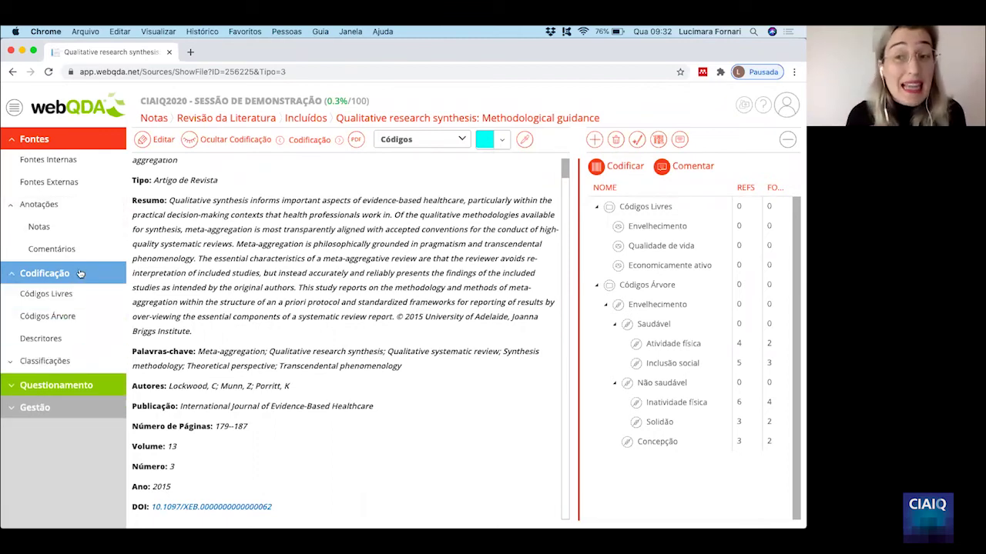
click(56, 298)
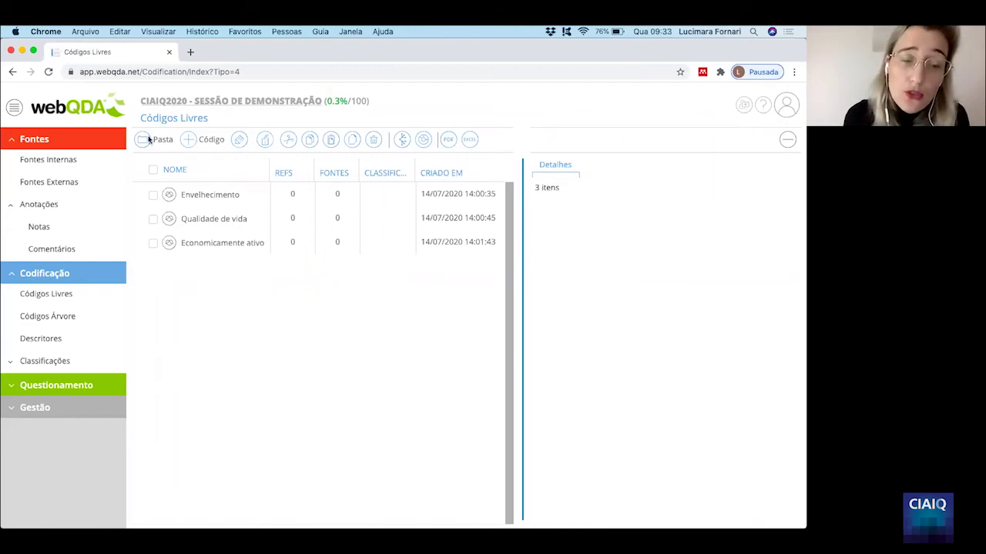
click(205, 140)
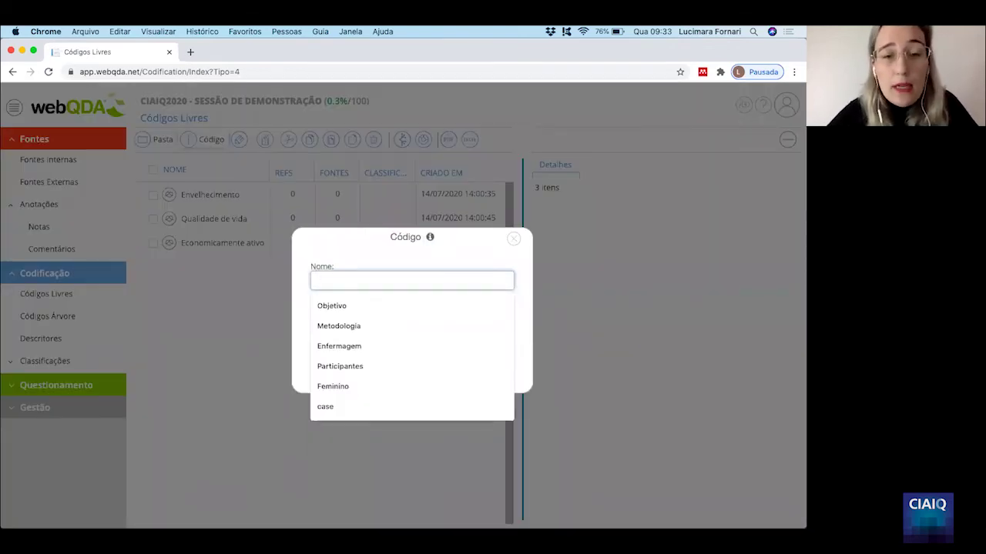
text(Atividade física)
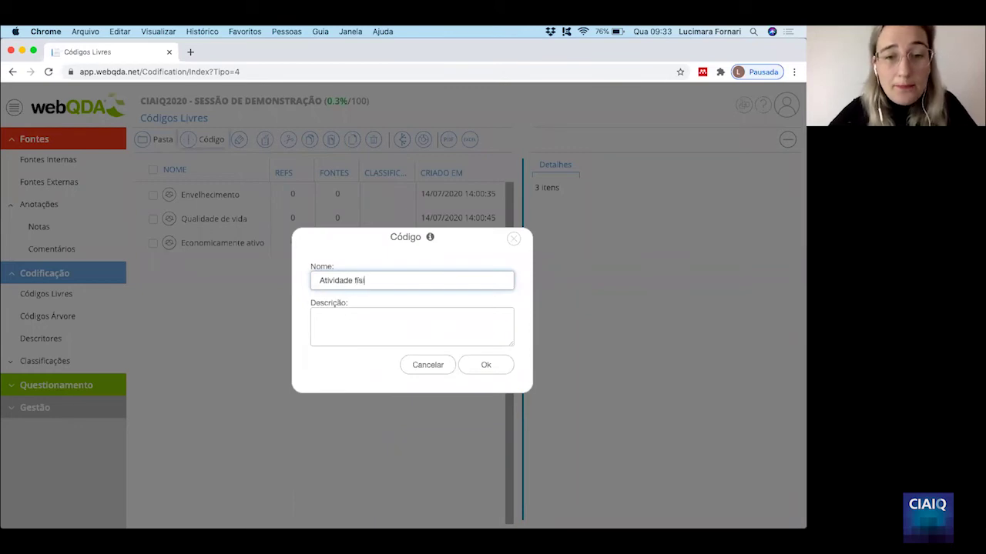
Step: Give the new free code the description "Como os participantes compreendem..." and save it
click(403, 318)
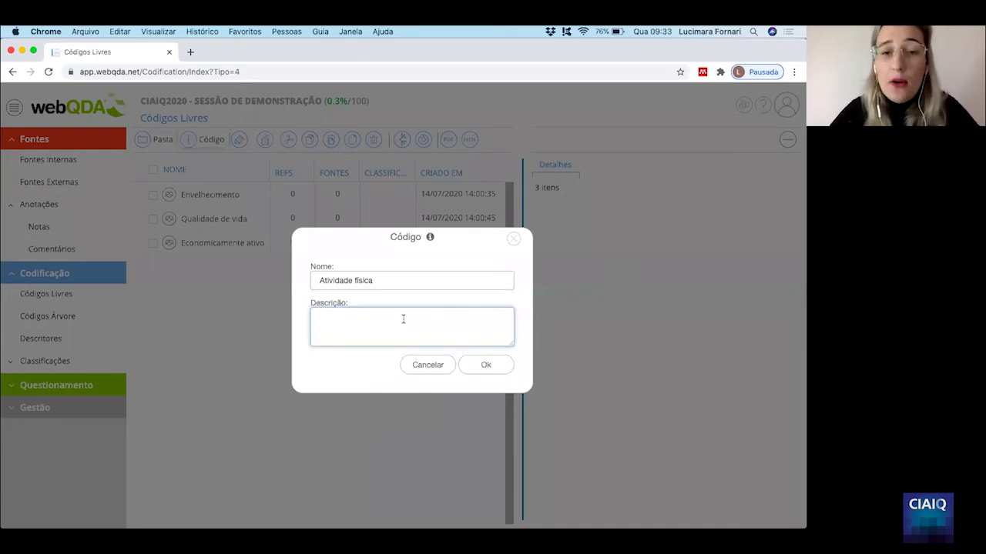
text(ara)
key(BackSpace)
key(BackSpace)
key(BackSpace)
text(Com)
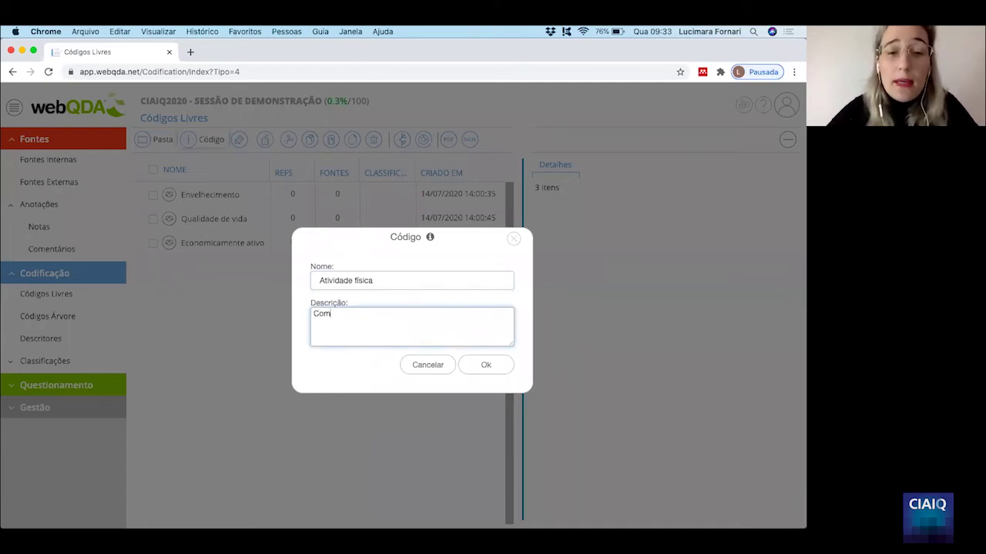
text(o os particia)
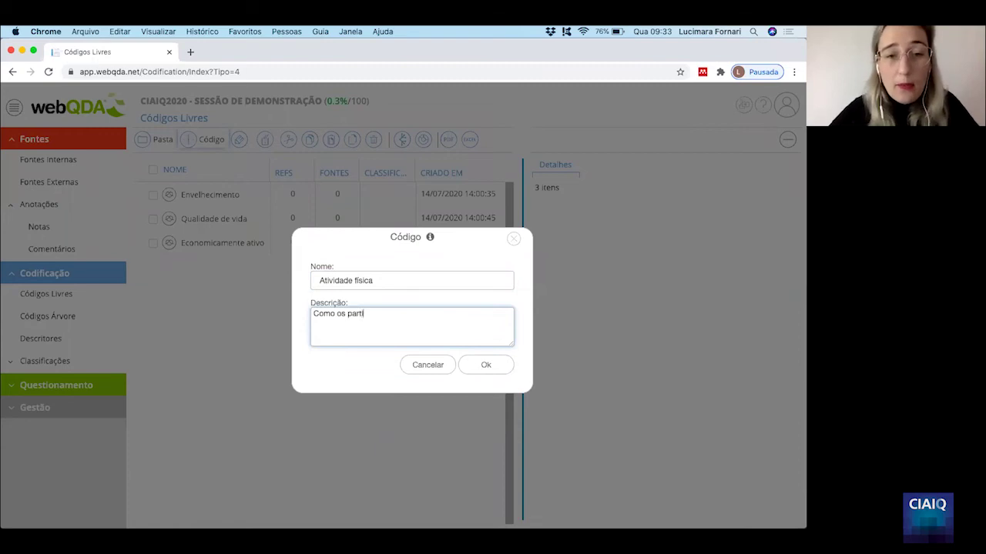
key(BackSpace)
text(pantes compreendem)
key(BackSpace)
key(BackSpace)
key(BackSpace)
key(BackSpace)
key(BackSpace)
key(BackSpace)
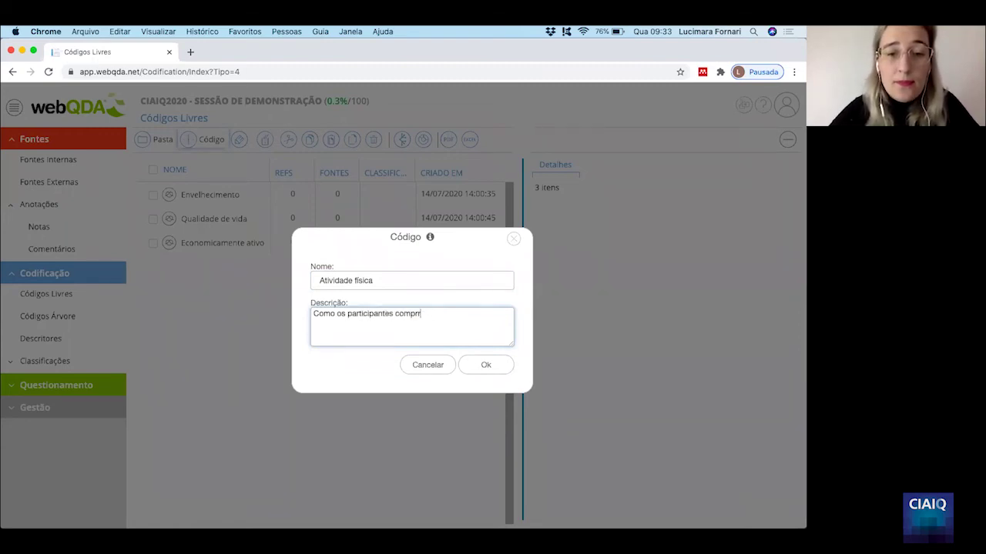
text(eendem...)
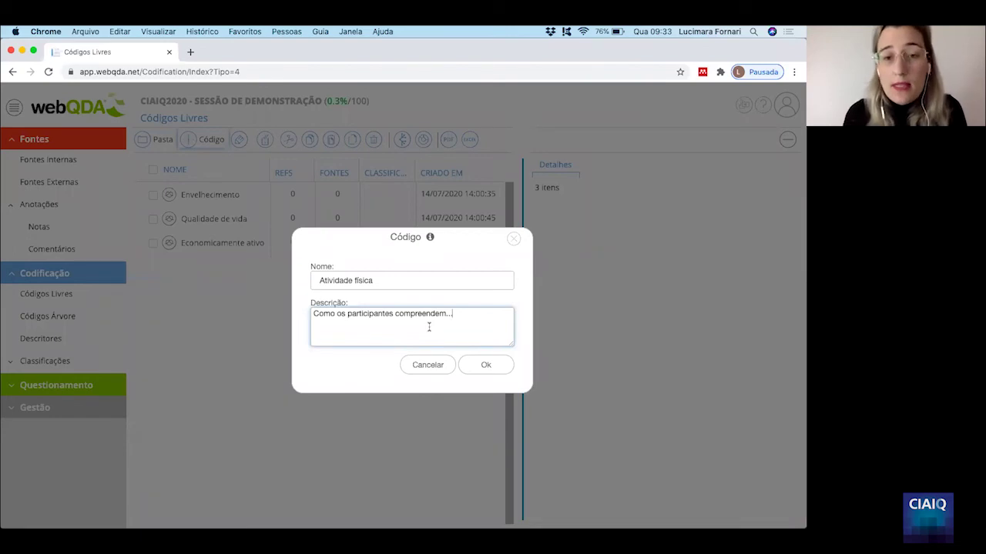
click(483, 366)
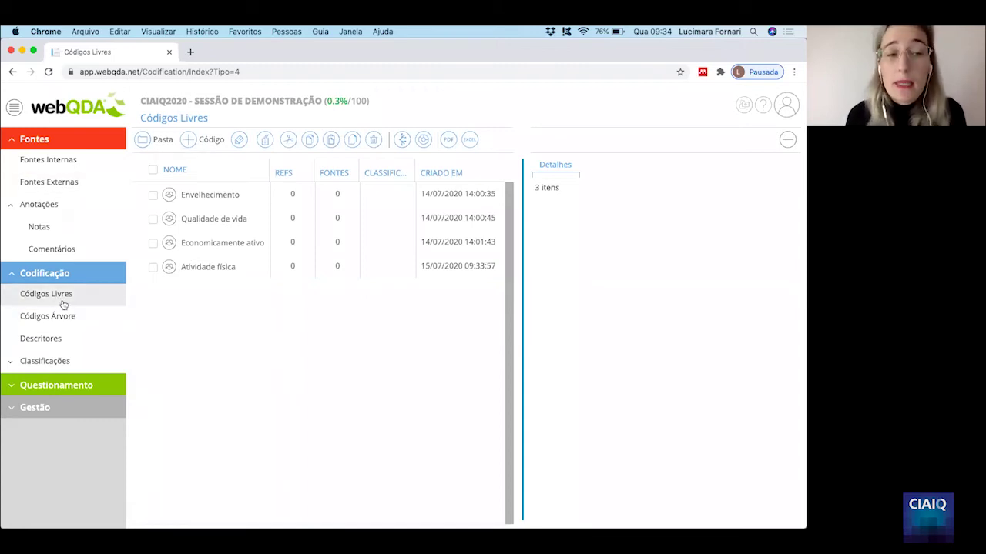
Step: In Códigos Árvore, start a new subcode under "Não saudável" and name it "Desnutrição"
click(48, 316)
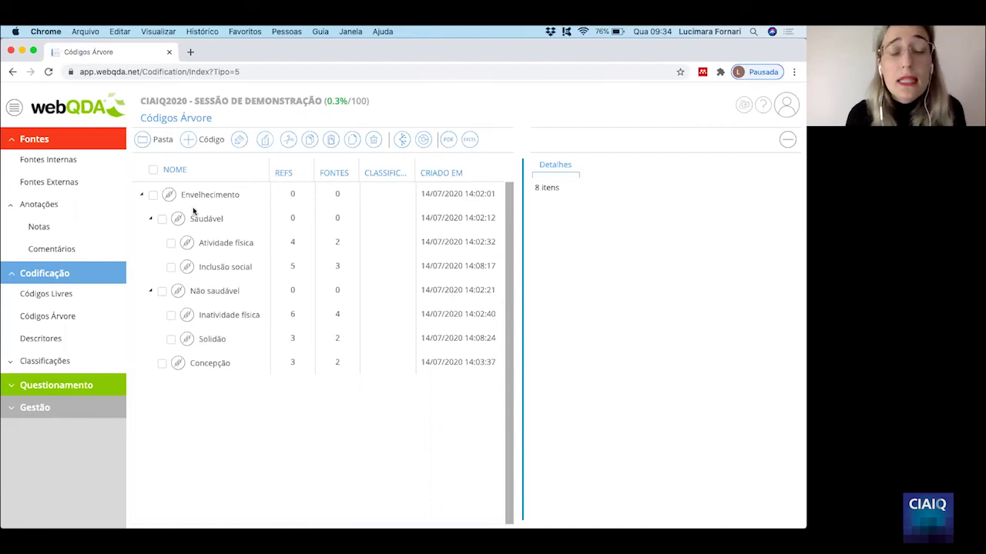
click(211, 293)
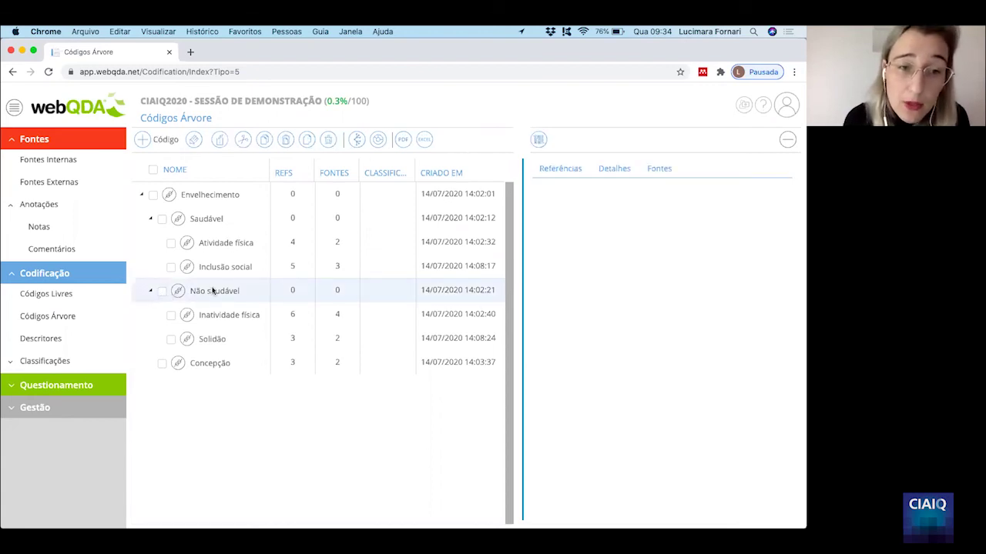
click(162, 293)
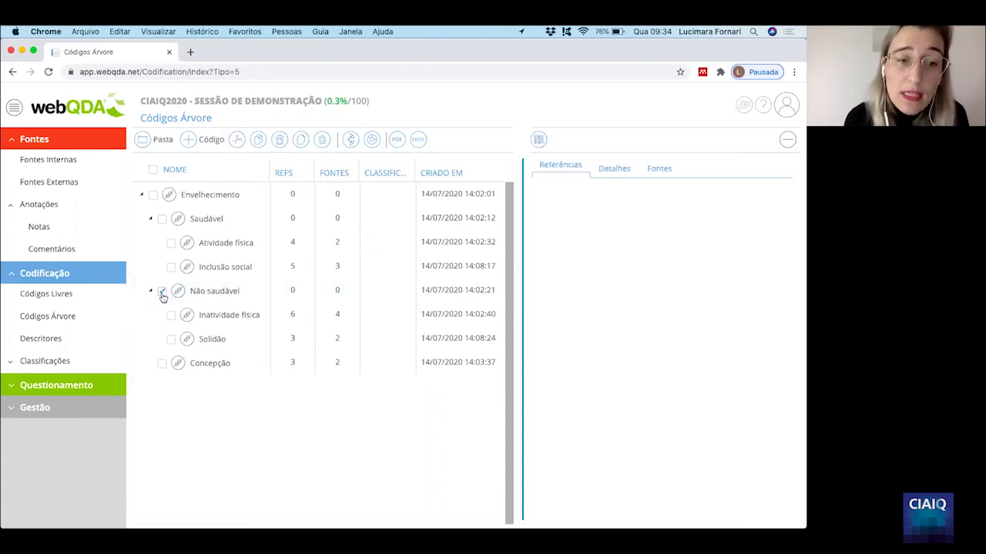
click(210, 292)
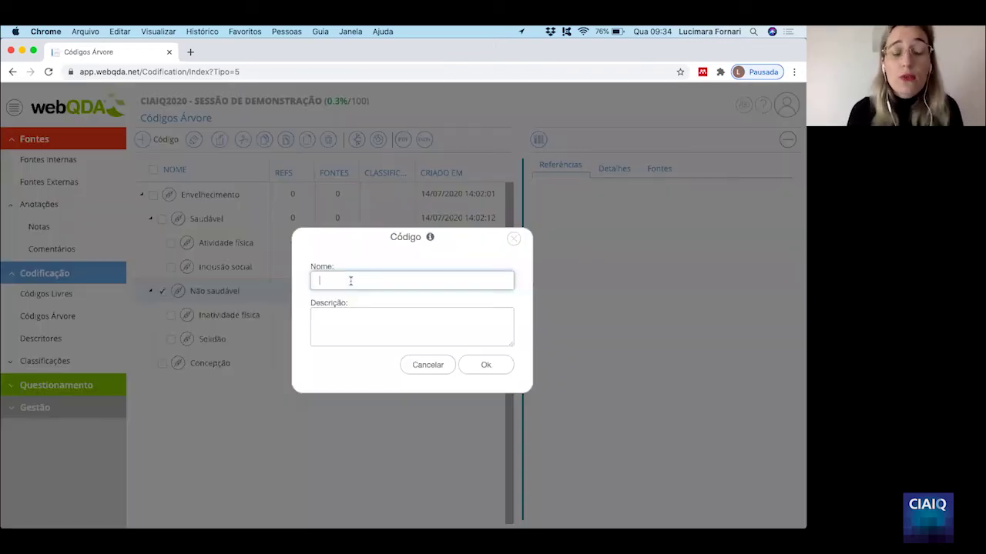
click(351, 281)
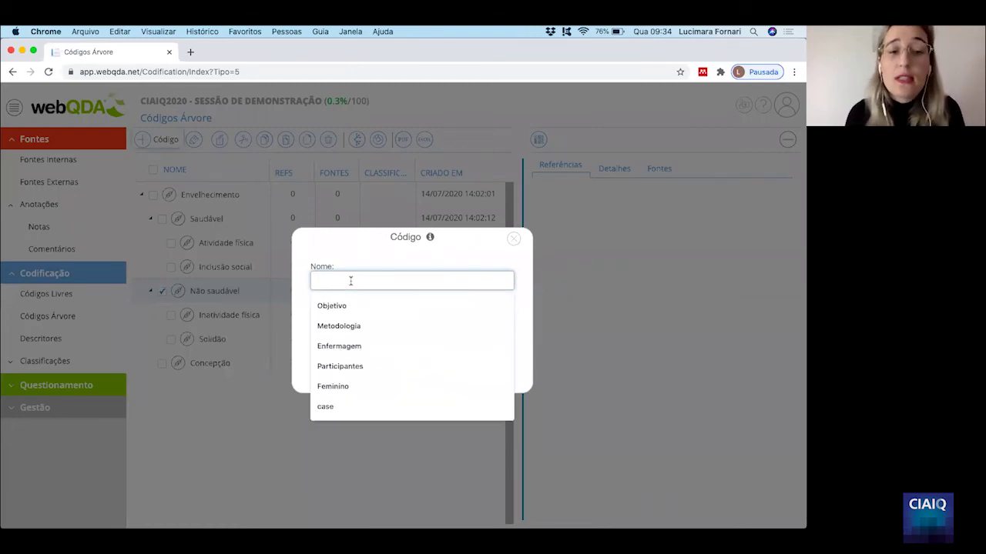
text(D)
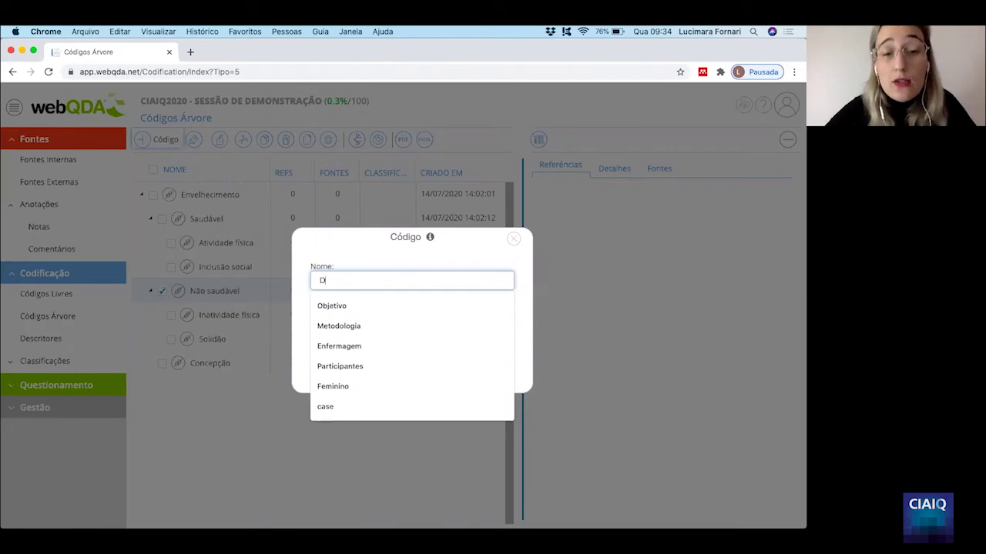
text(esnutrição)
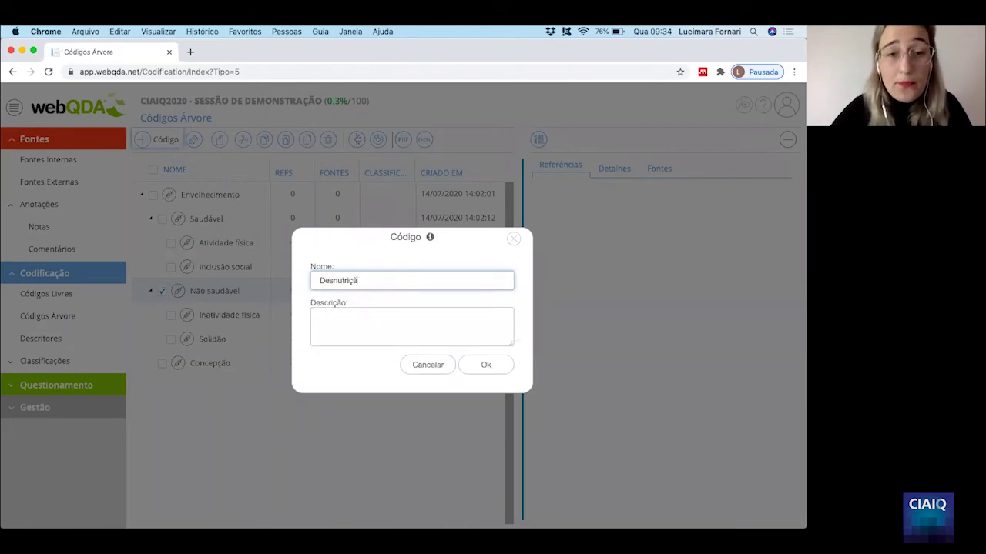
Step: Describe the Desnutrição subcode as "Qualidade da alimentação..." and save it
click(374, 330)
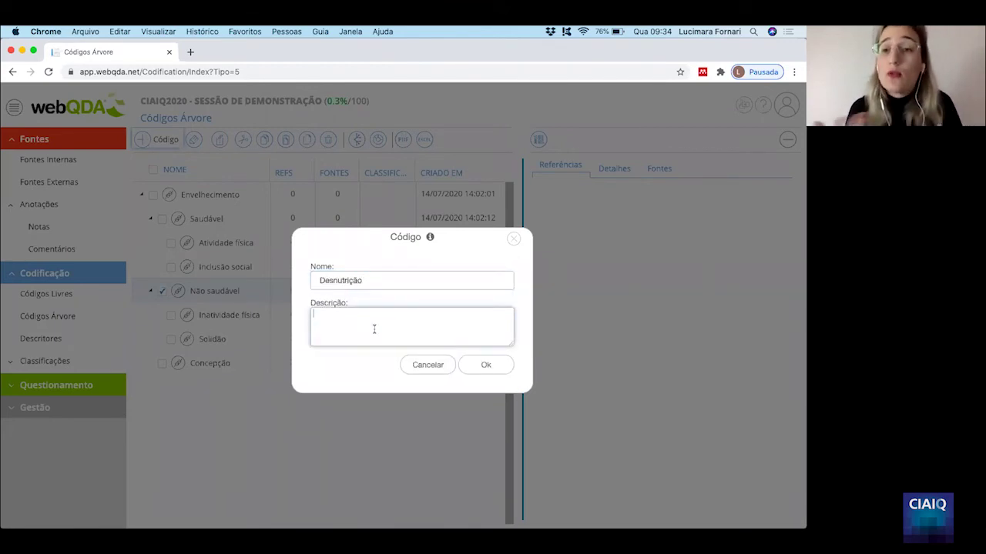
text(Qualidade)
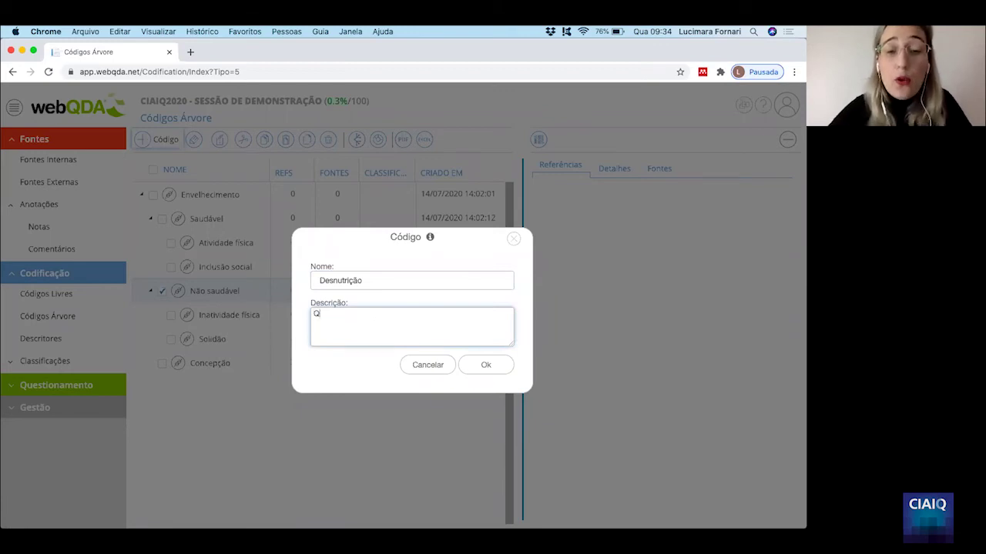
key(BackSpace)
key(BackSpace)
key(BackSpace)
key(BackSpace)
text(dade da alimentaç)
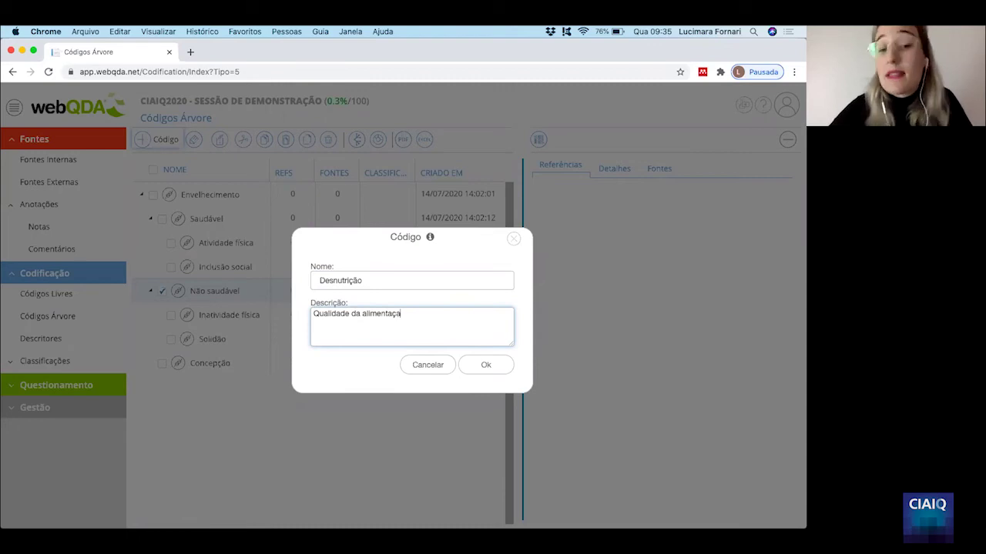
text(ão...)
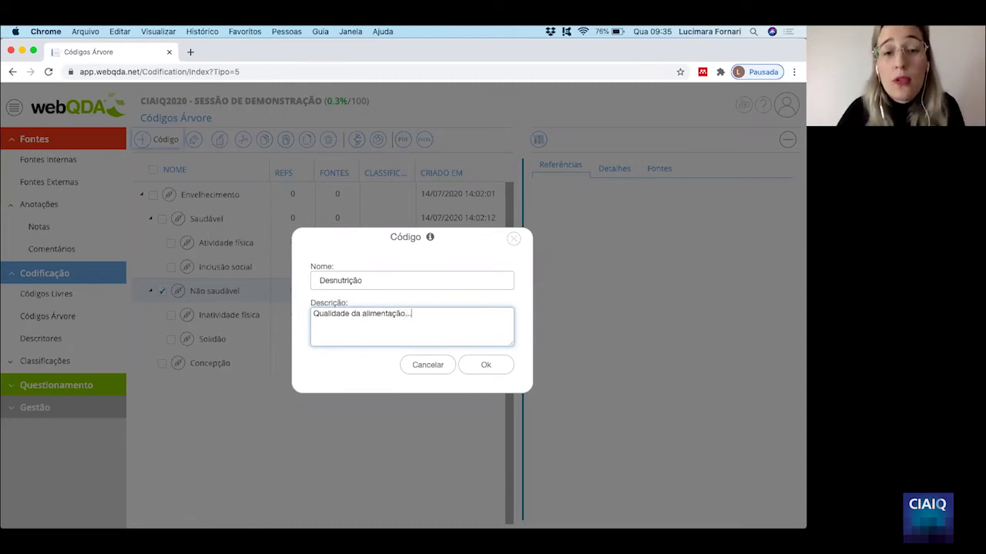
click(487, 367)
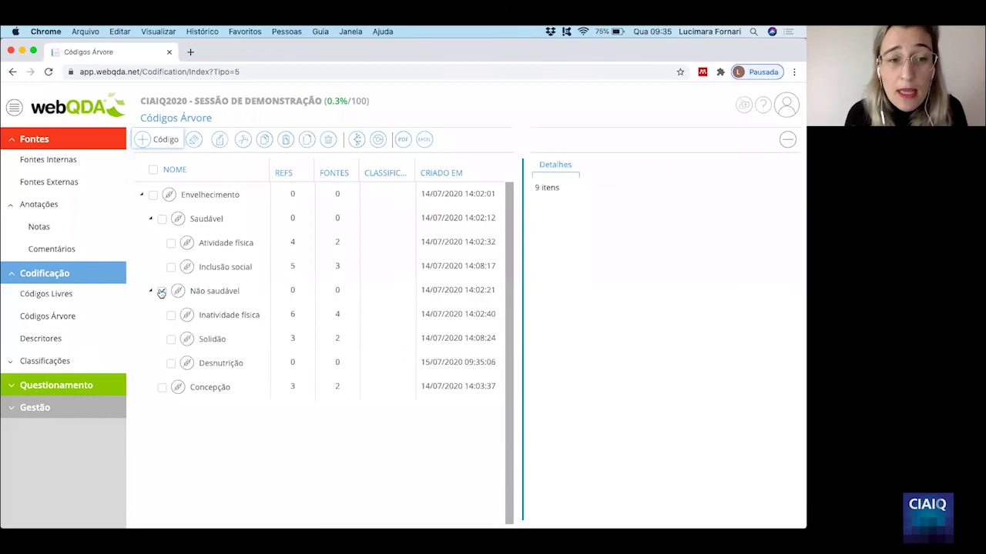
Step: Start another tree subcode directly under "Envelhecimento" and name it "Qualidade vida"
click(194, 199)
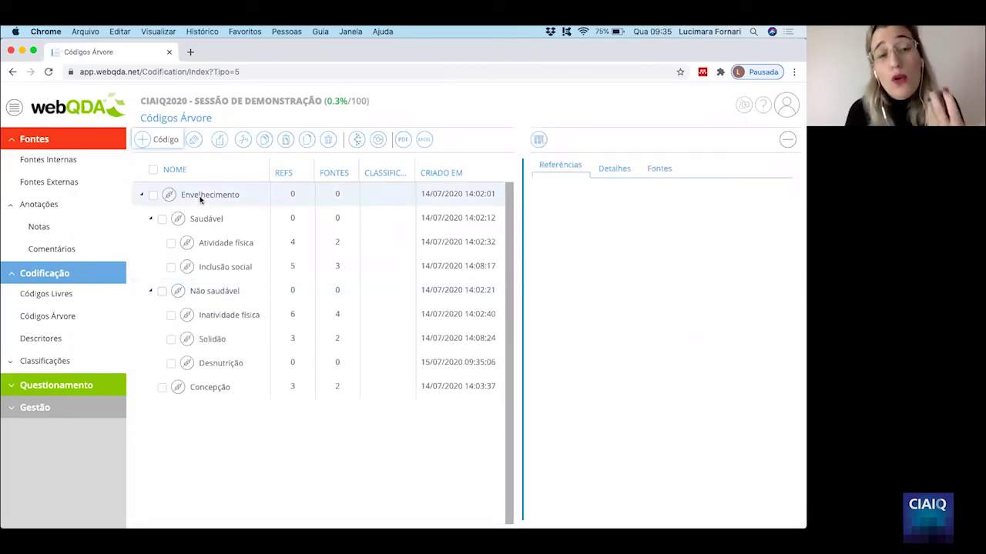
click(153, 195)
click(186, 198)
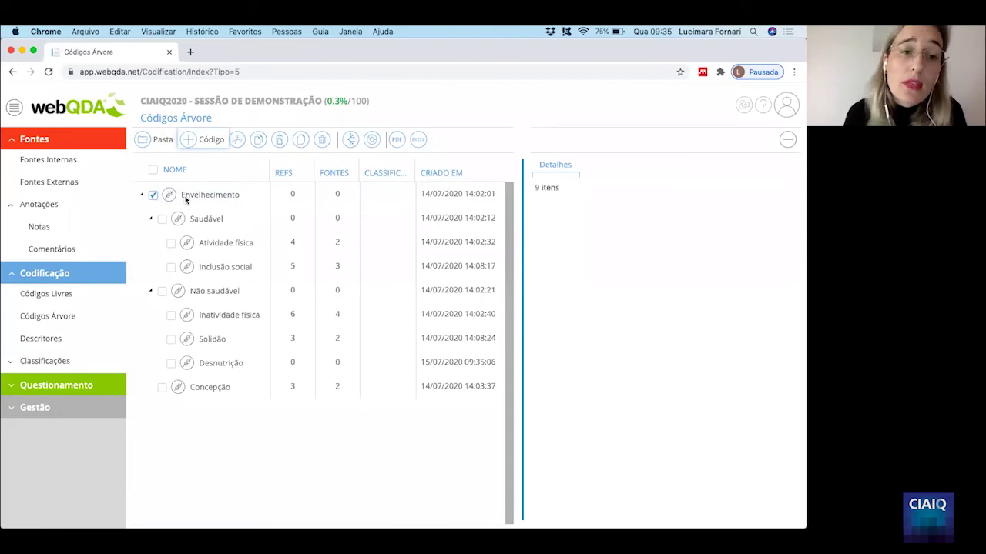
click(162, 143)
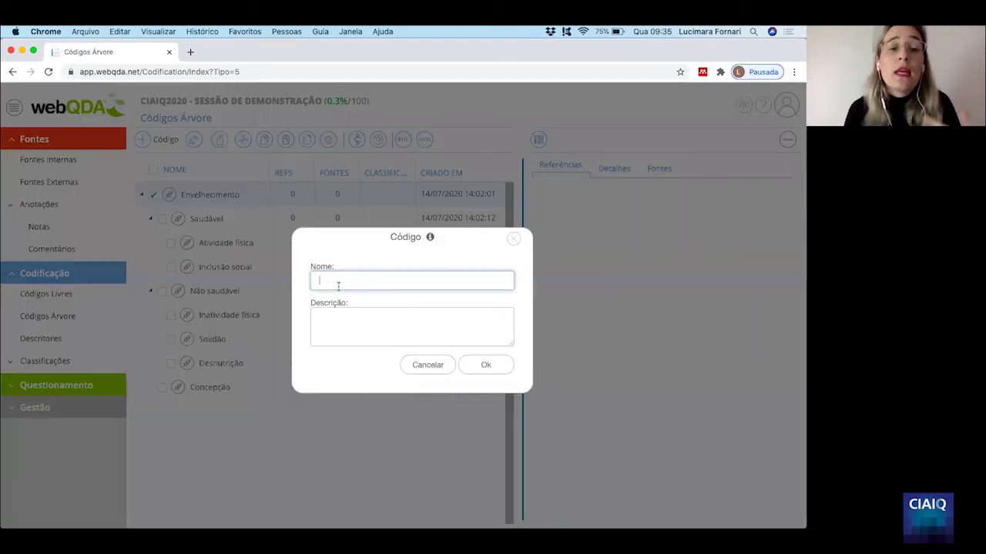
click(338, 282)
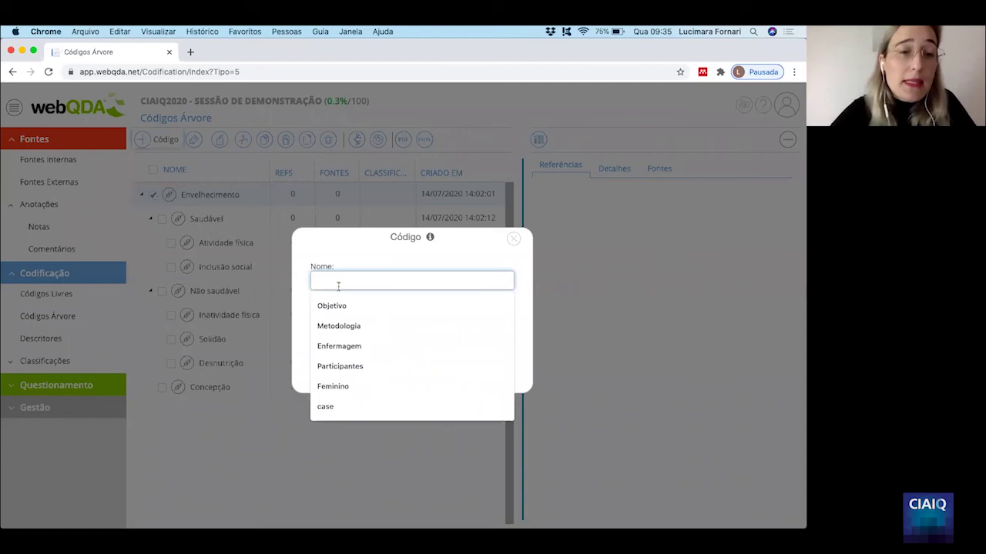
text(Qualidade vida)
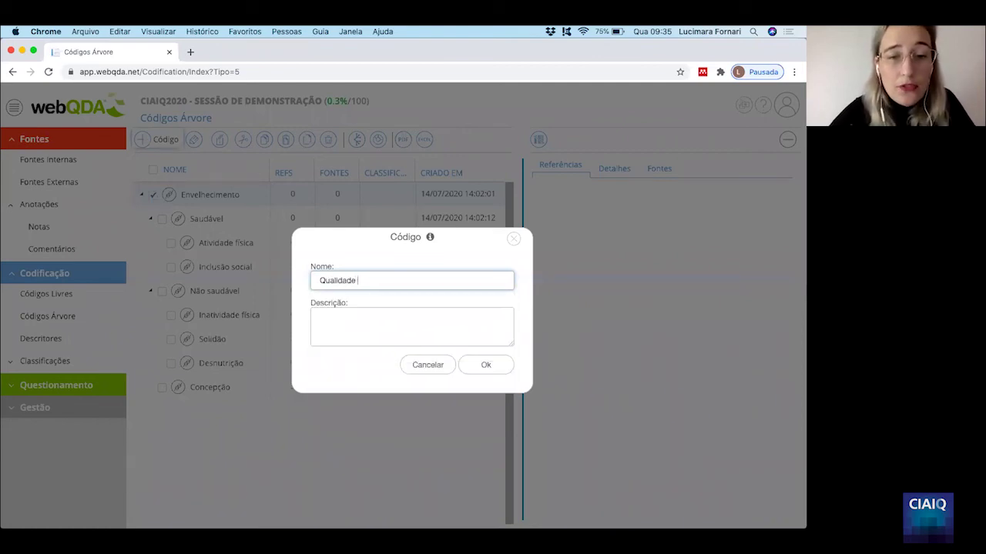
Step: Enter "O que é entendido como qualidade vida..." as the subcode's description and save it
click(388, 317)
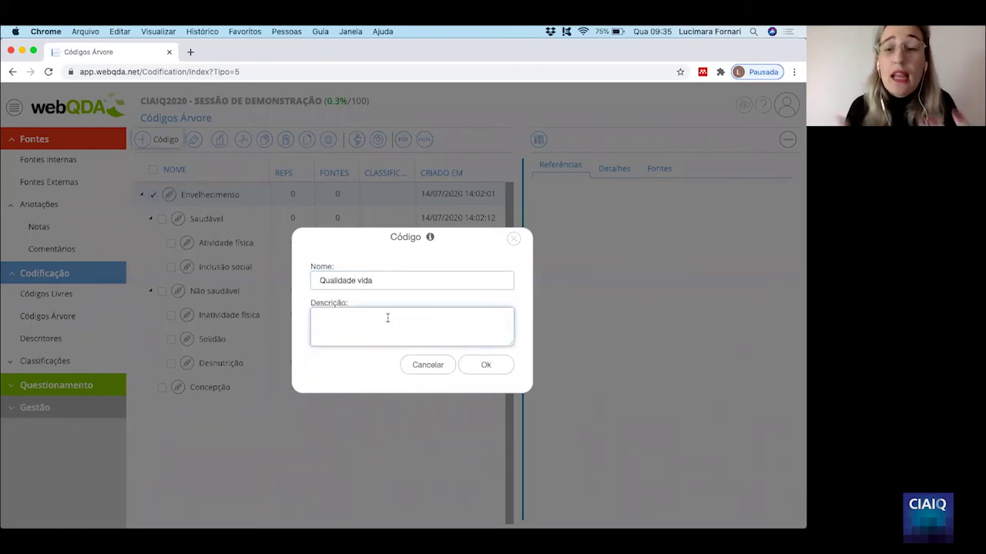
text(O que )
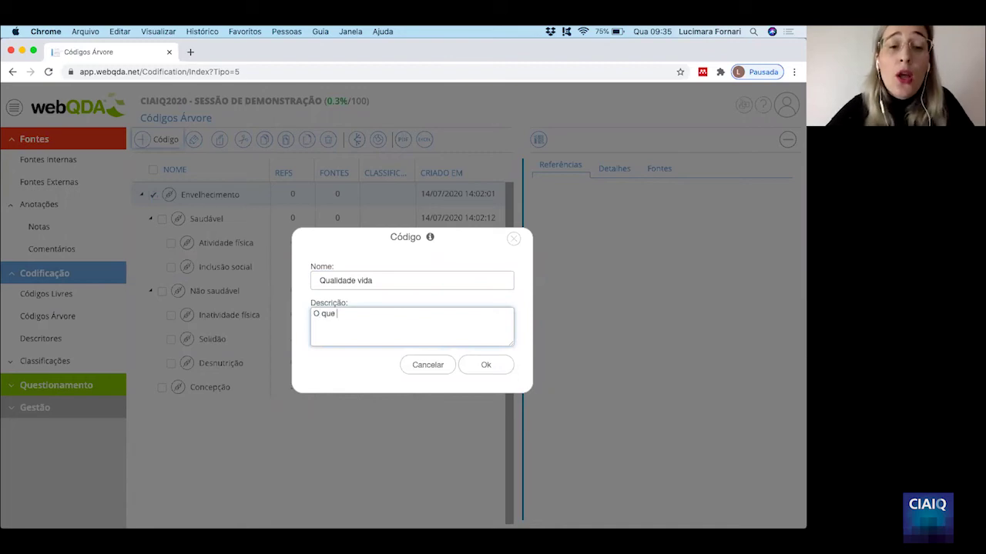
text(é entendido como quali)
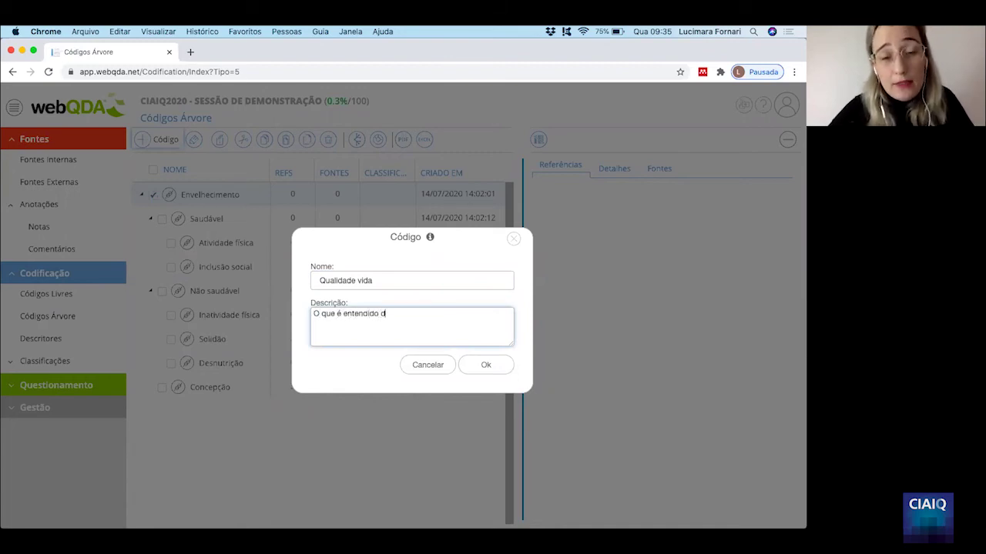
text(dade vida...)
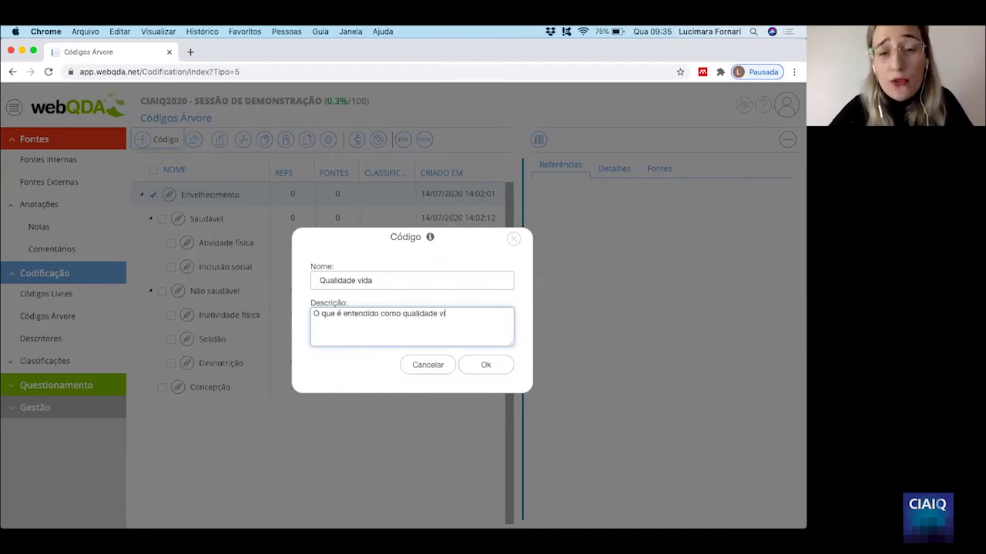
click(495, 366)
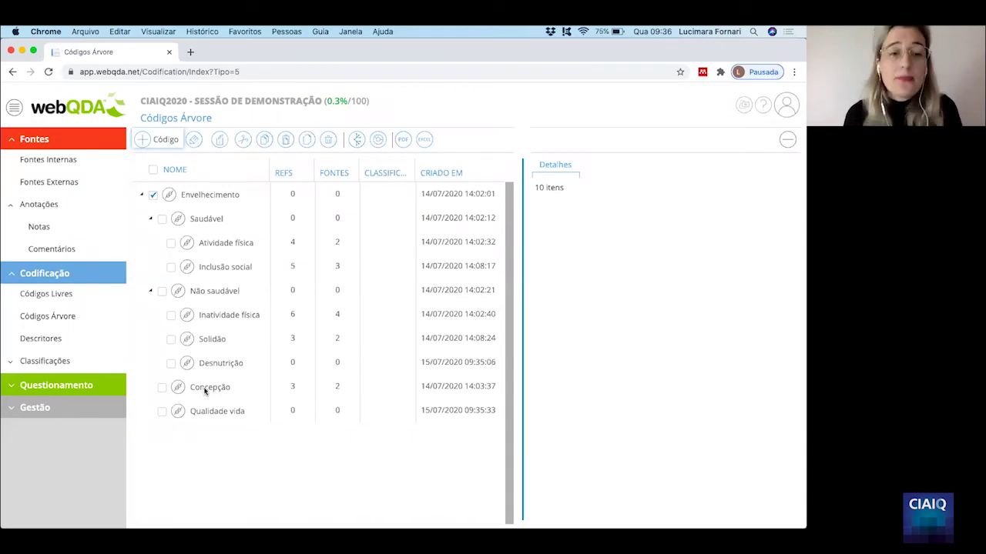
Step: View the project's Descritores and examine the Revisão da Literatura descriptors by Tipo, Ano and Autores
click(60, 346)
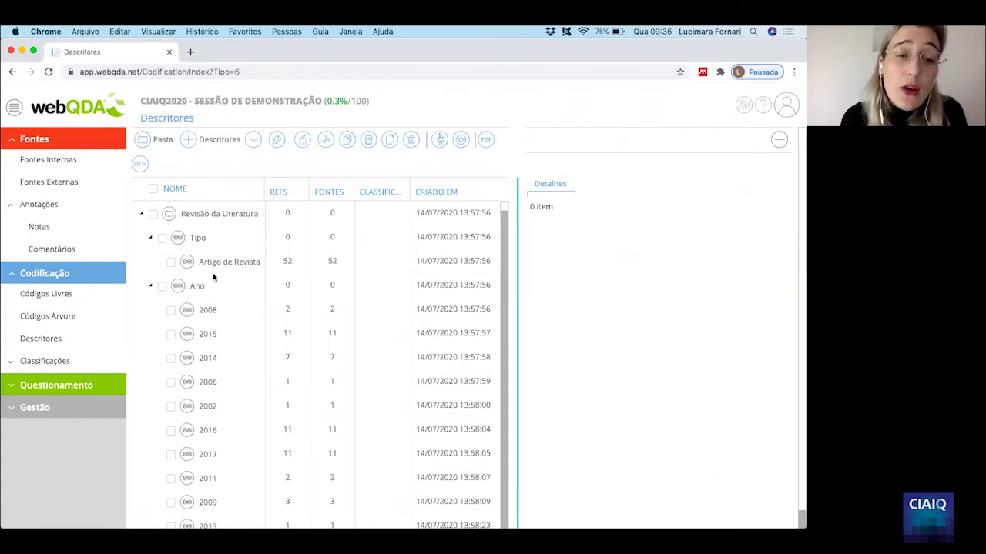
scroll(218, 397, down, 1)
scroll(218, 397, down, 4)
scroll(218, 397, up, 2)
scroll(231, 370, down, 7)
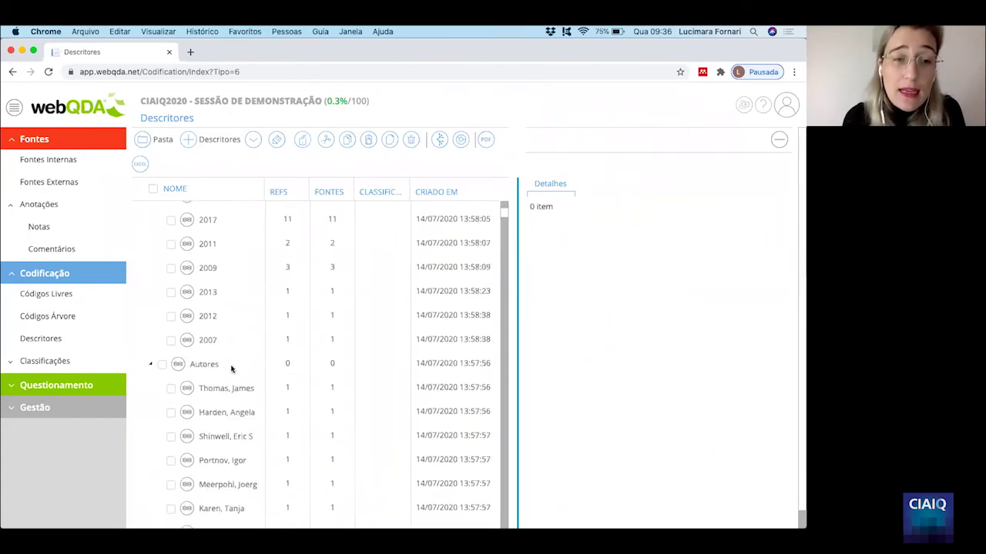
scroll(261, 438, down, 10)
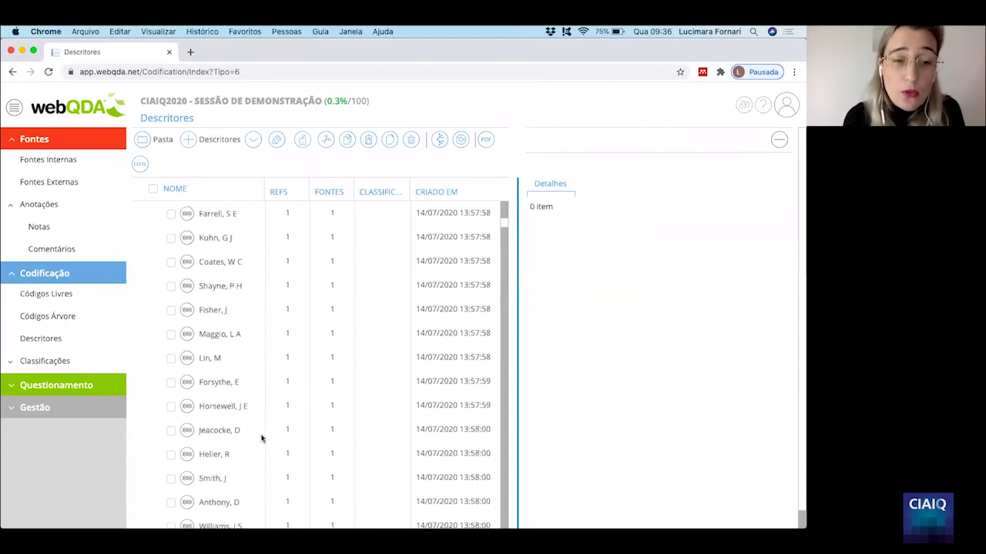
Step: Browse the remaining author and keyword descriptors in the Revisão da Literatura list
scroll(261, 438, down, 12)
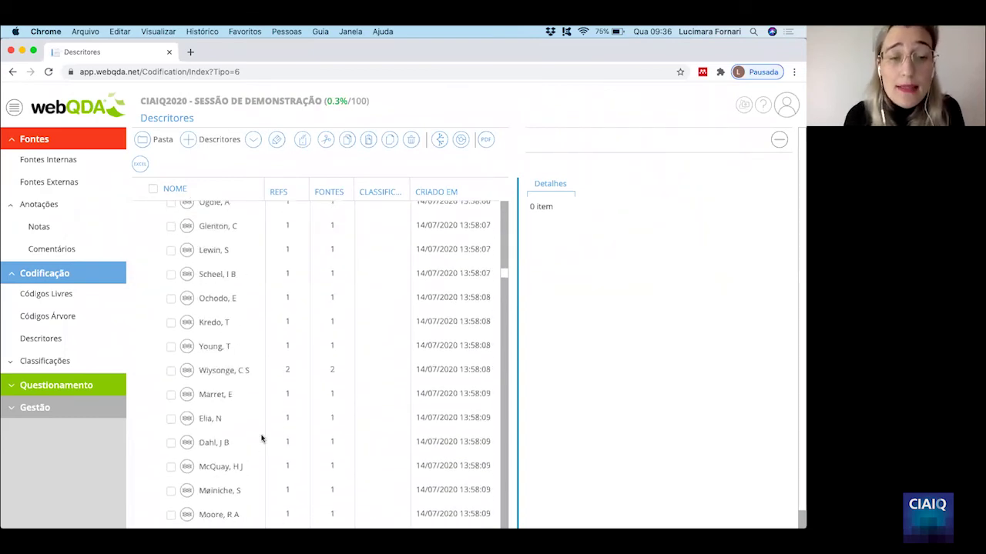
scroll(261, 438, down, 12)
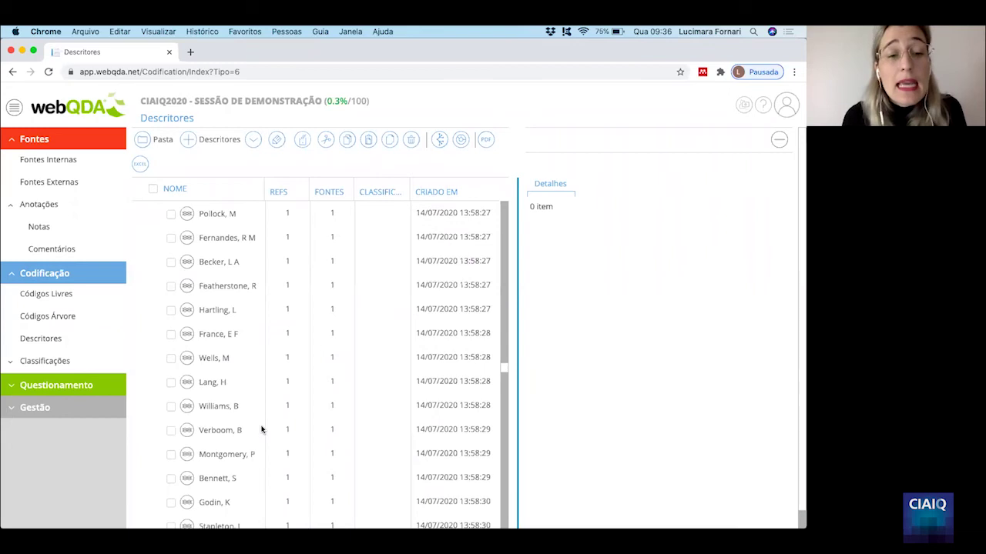
scroll(261, 429, down, 12)
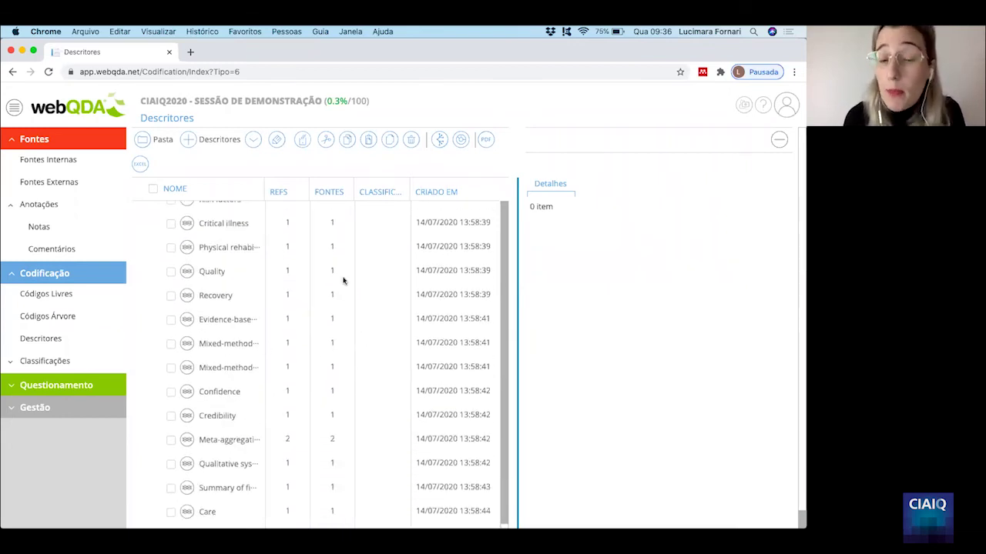
scroll(310, 282, up, 15)
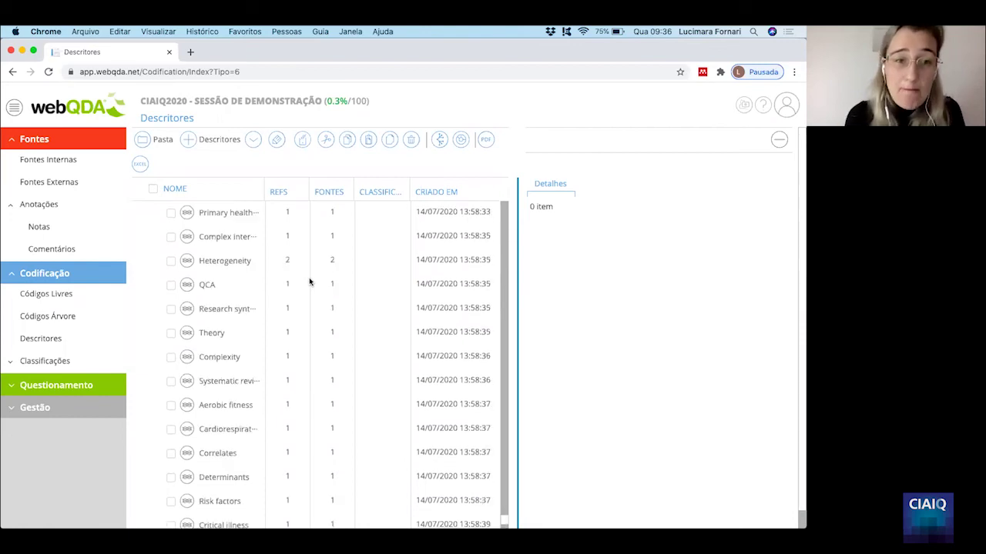
scroll(310, 282, up, 8)
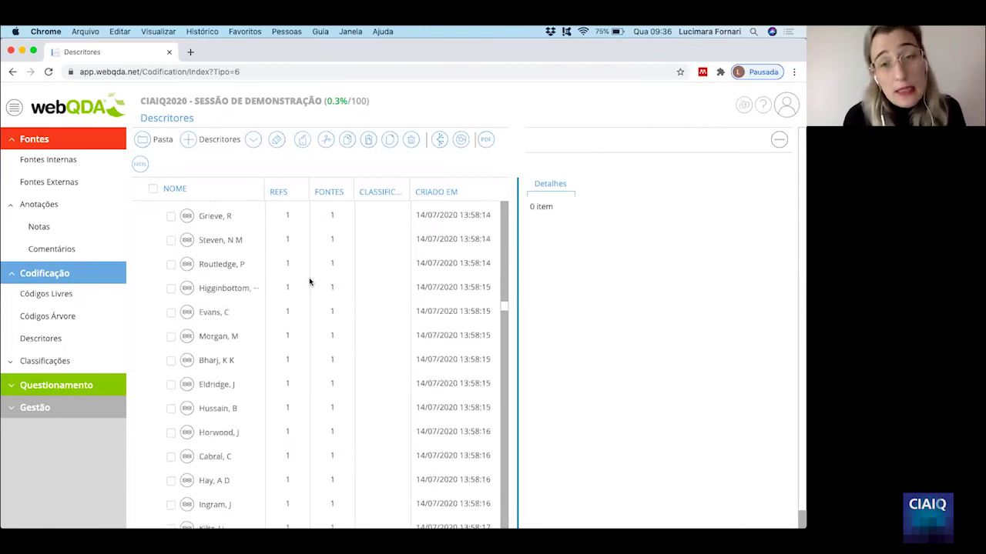
Step: Open the source classifications (Classificação Fontes) and select the Participantes classification
click(40, 338)
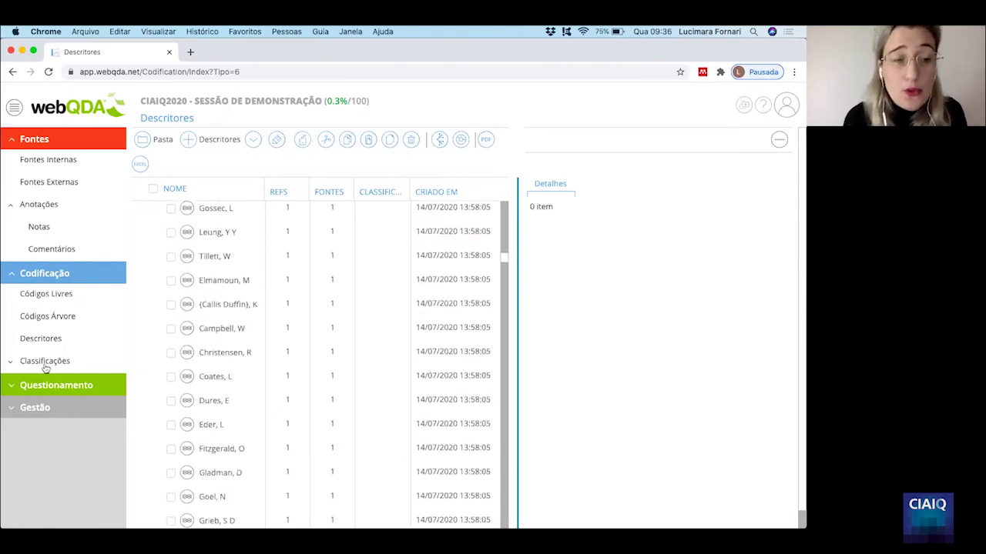
click(52, 362)
click(44, 384)
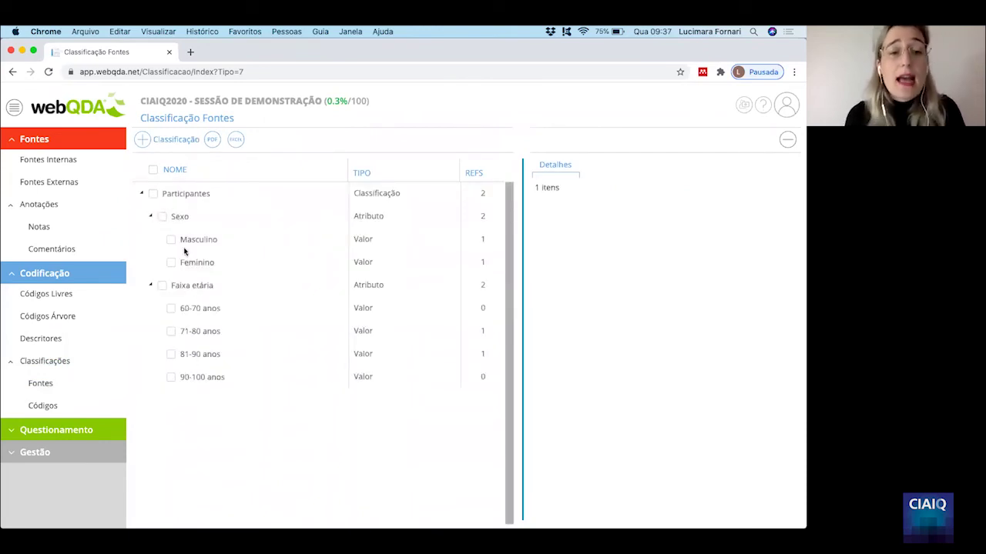
click(152, 194)
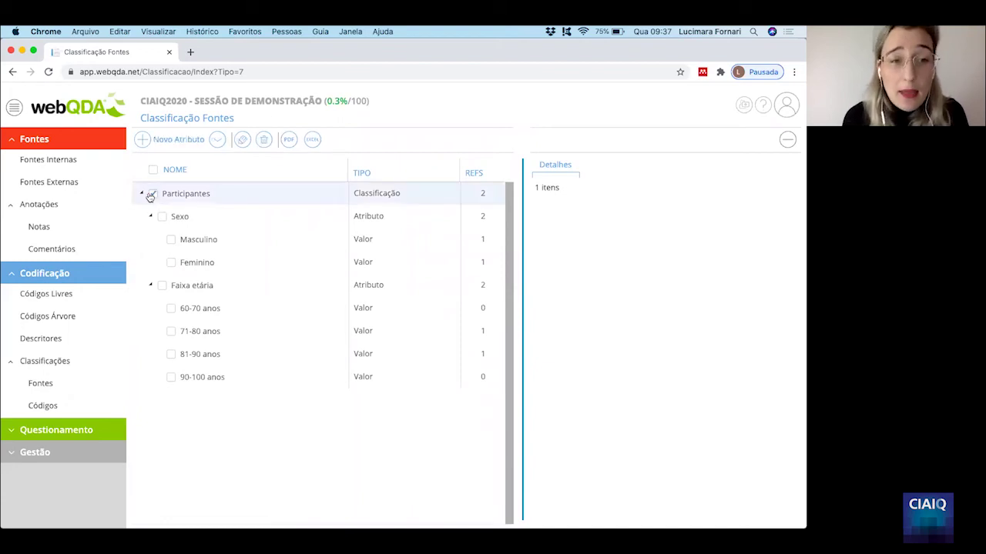
click(170, 190)
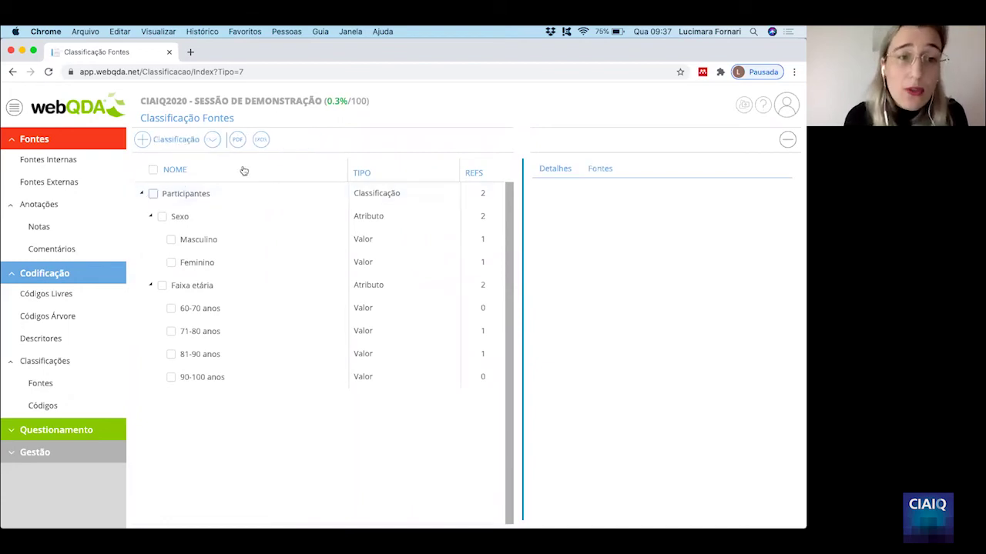
click(153, 195)
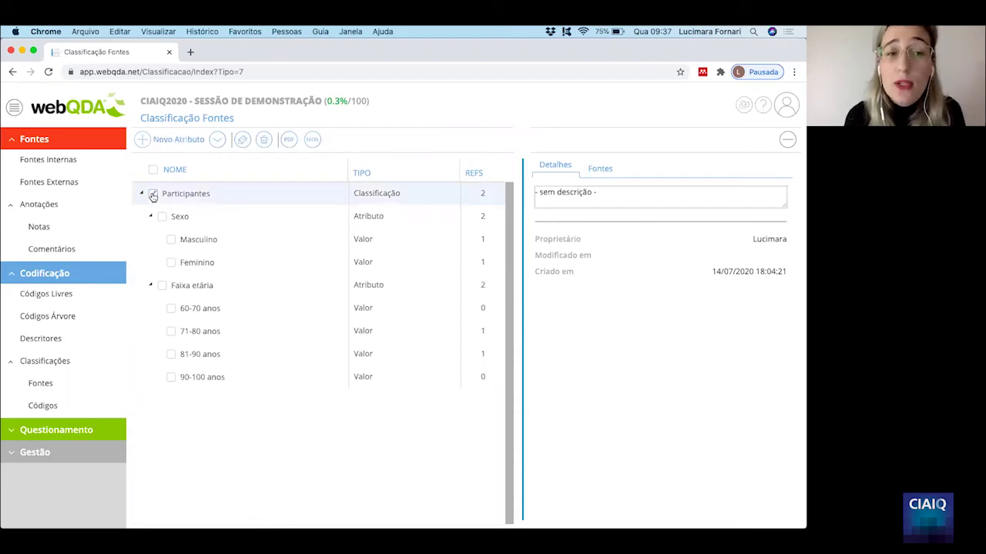
Step: Start a new attribute under Participantes named "Profissão" with the description "Qual é a profissão dos participantes?"
click(157, 140)
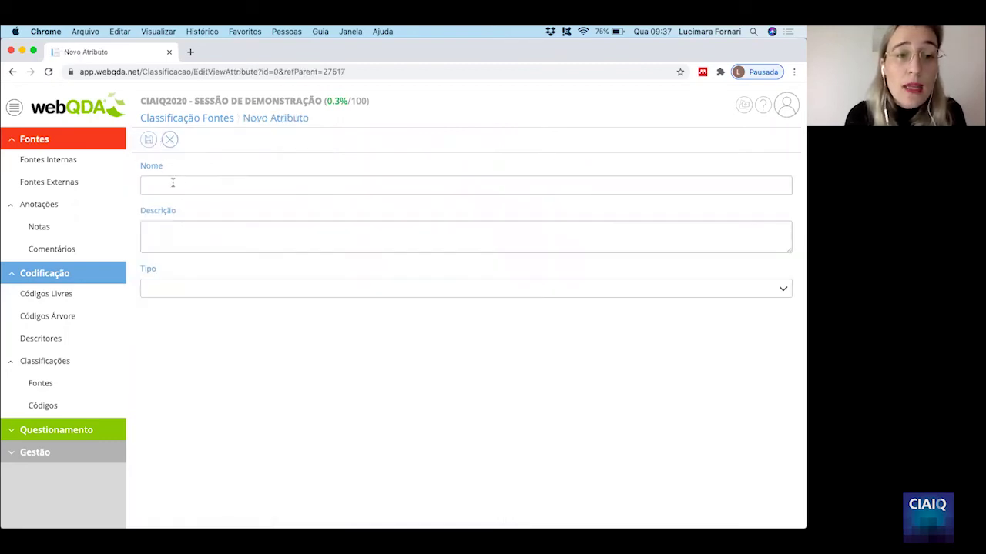
click(170, 193)
text(Profissão)
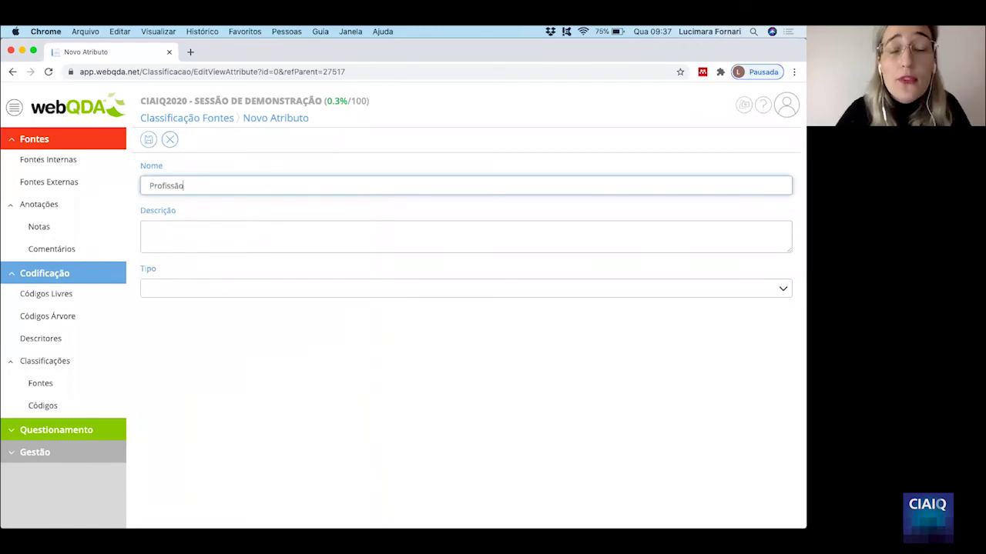
click(192, 239)
text(Qual é apro)
key(BackSpace)
key(BackSpace)
key(BackSpace)
text(profissão dos par)
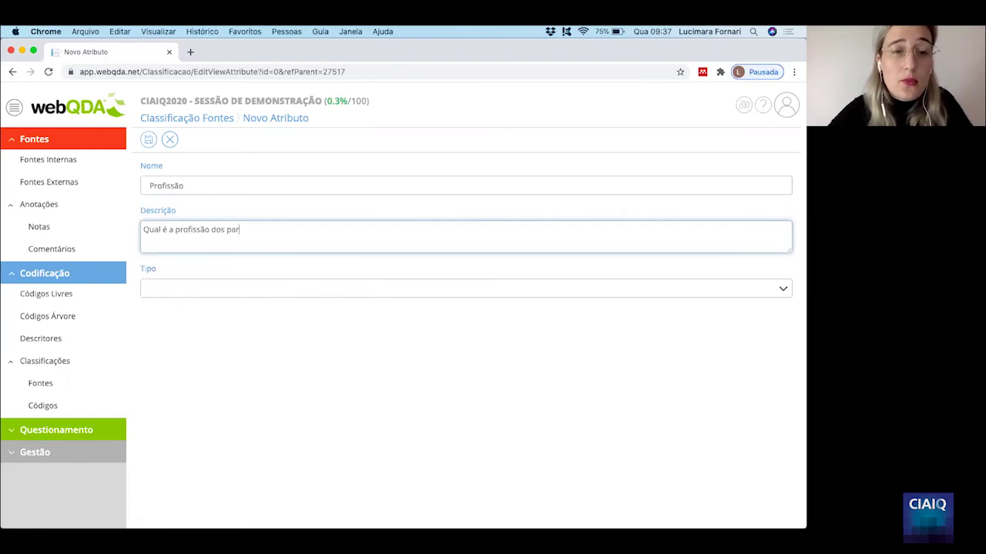
text(ticipantes?)
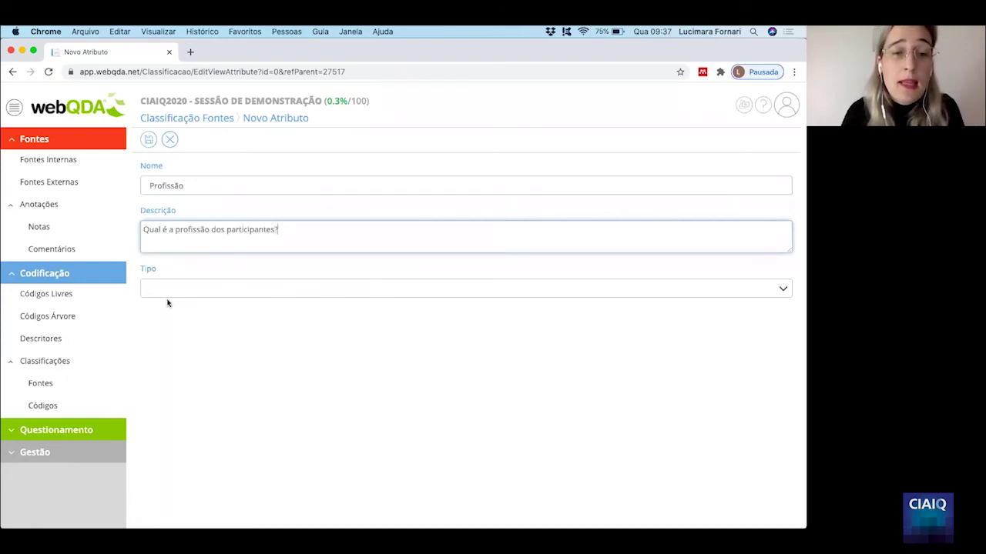
Step: Set the Profissão attribute's type to Texto and add "Enfermeiro" as a property value
click(192, 287)
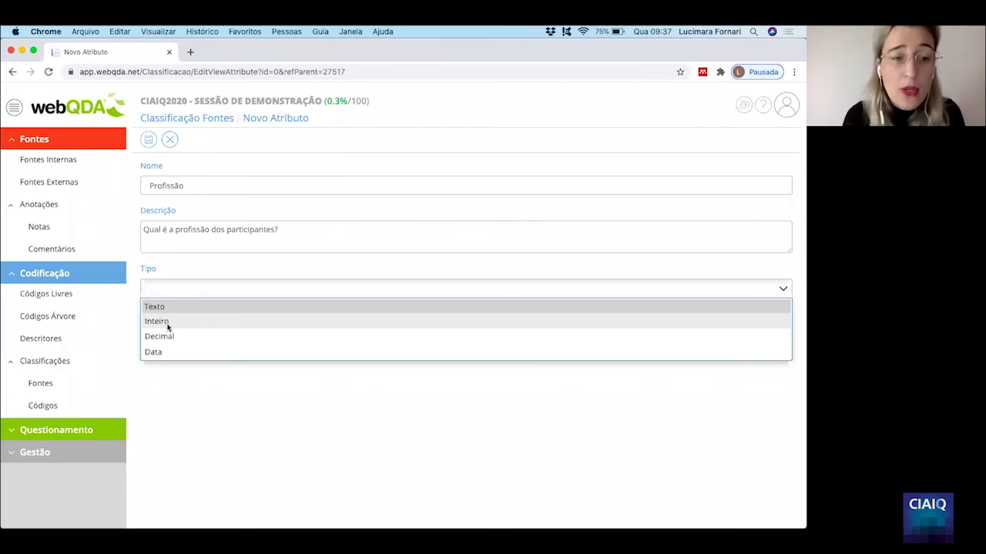
click(182, 308)
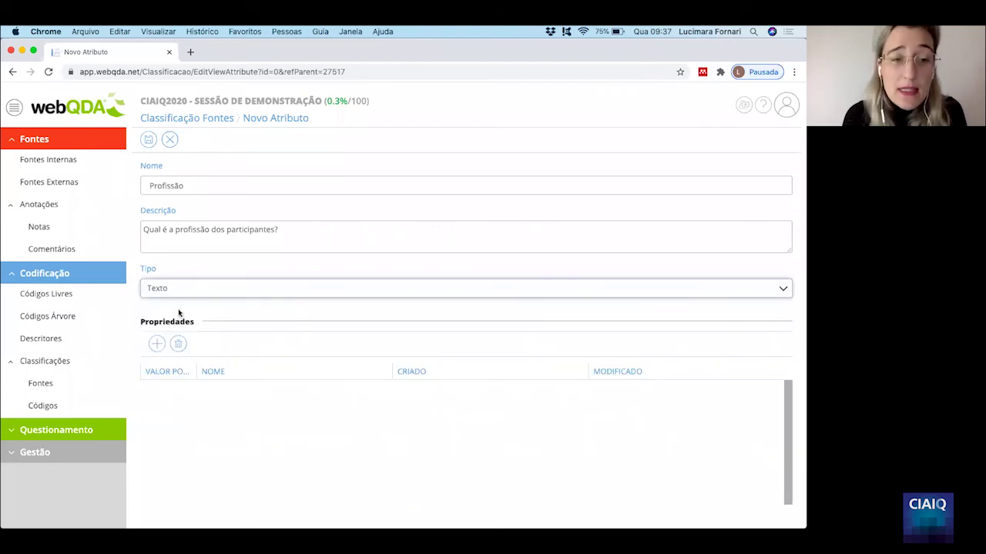
click(156, 344)
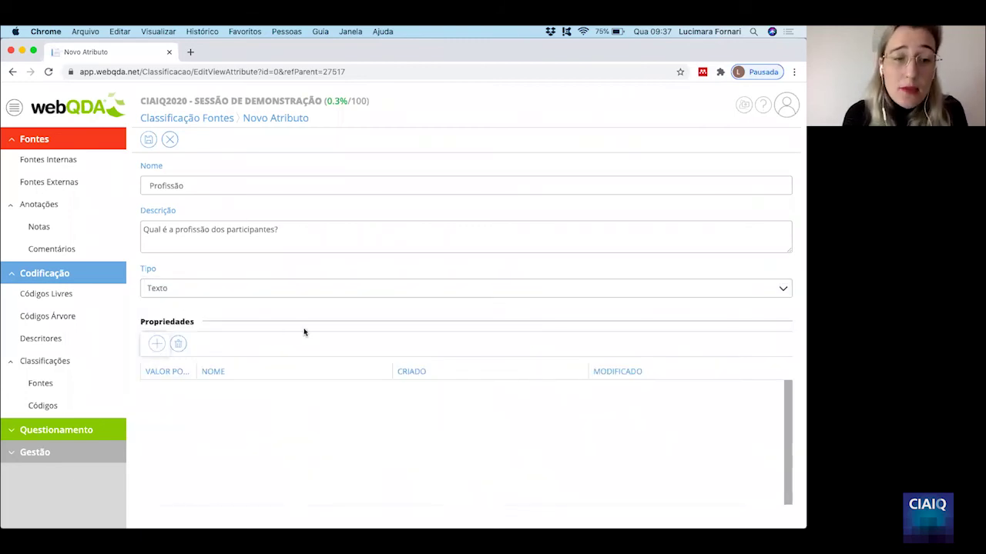
text(Enferme)
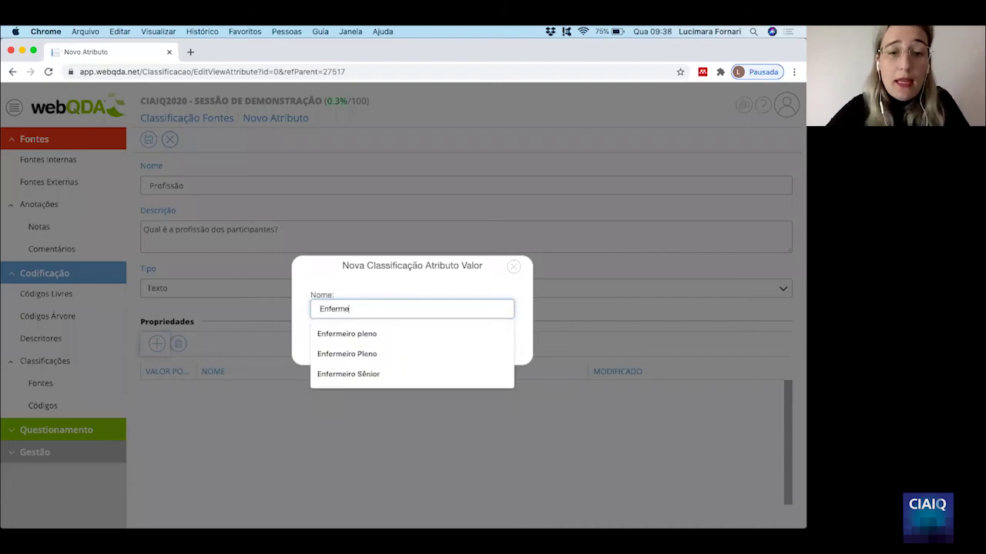
text(iro)
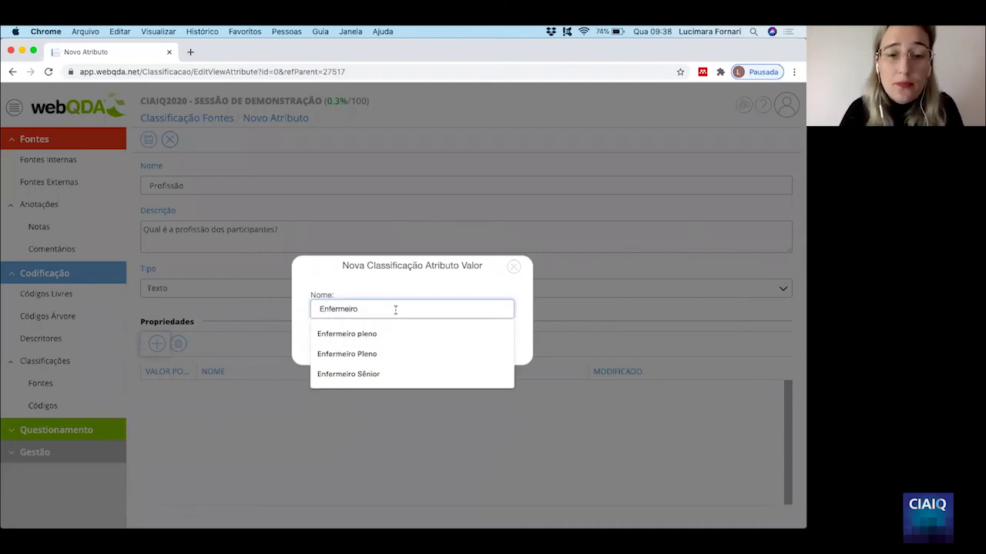
click(434, 290)
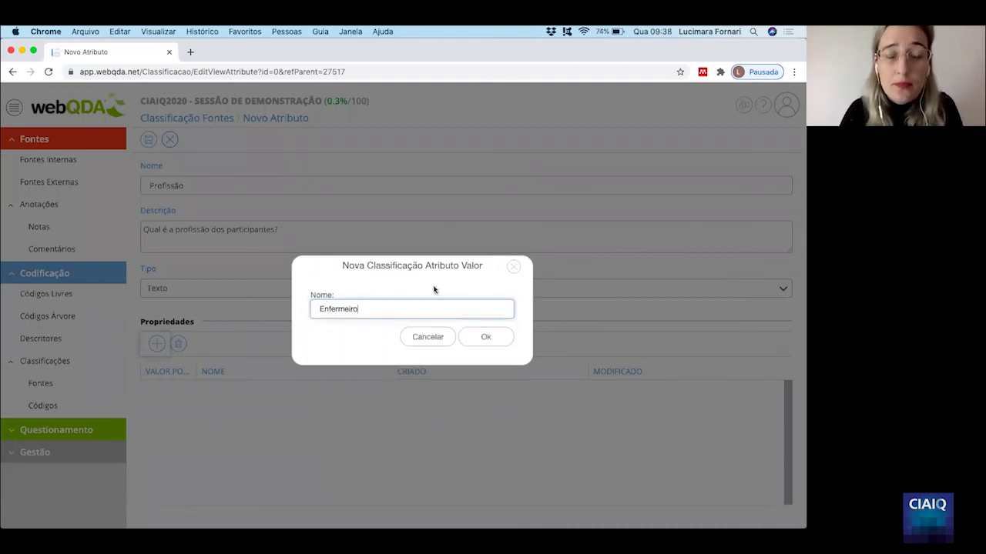
click(485, 337)
Step: Add "Historiador" as another property value of the Profissão attribute
click(157, 343)
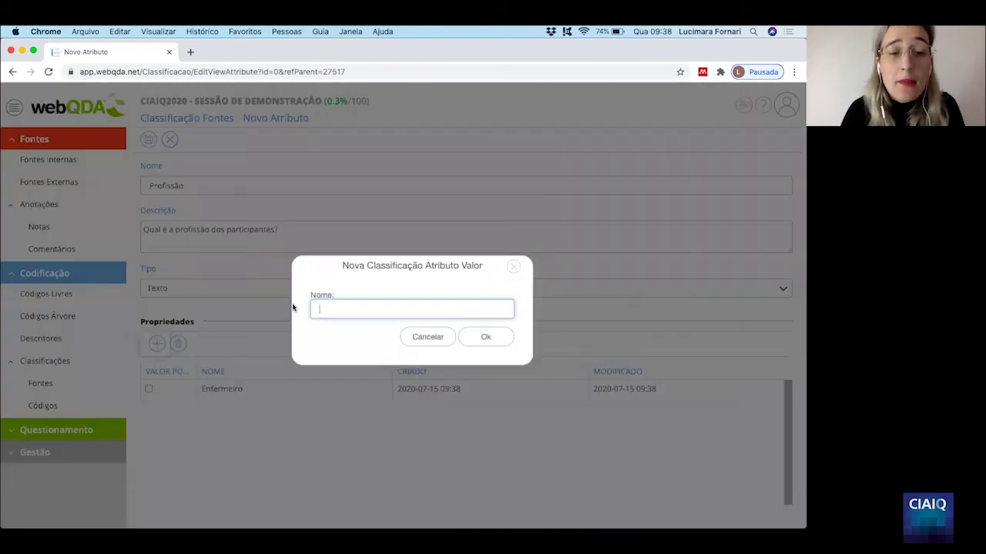
click(331, 308)
text(His)
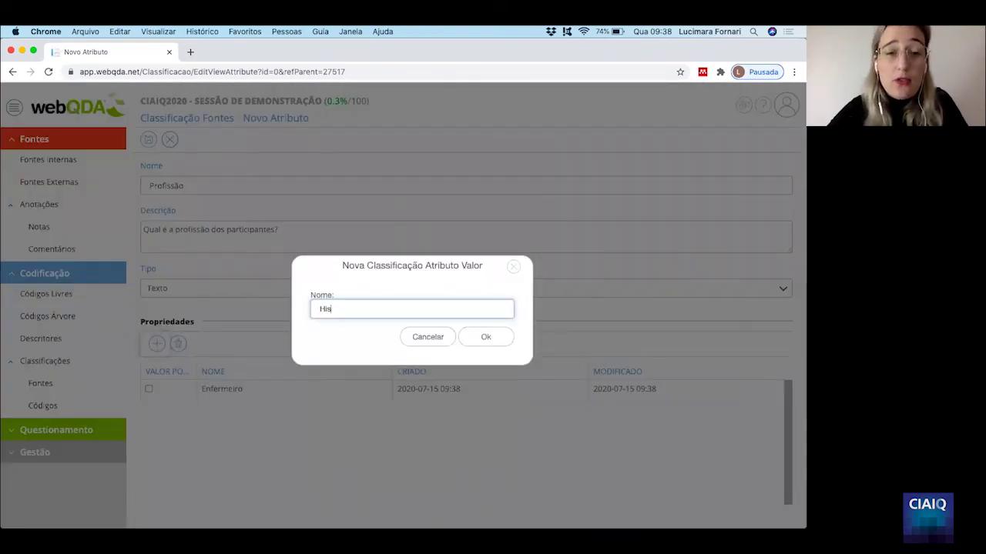
text(toriador)
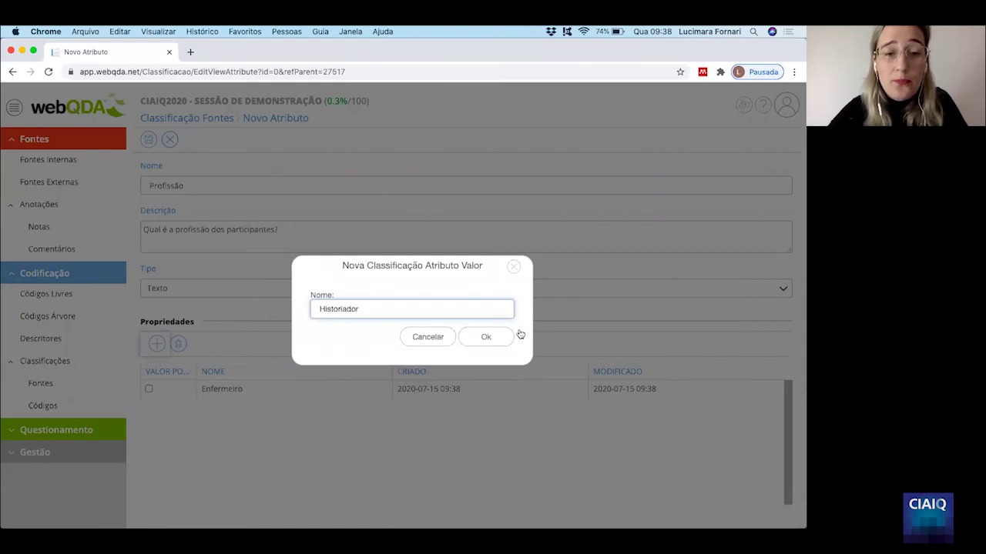
click(486, 337)
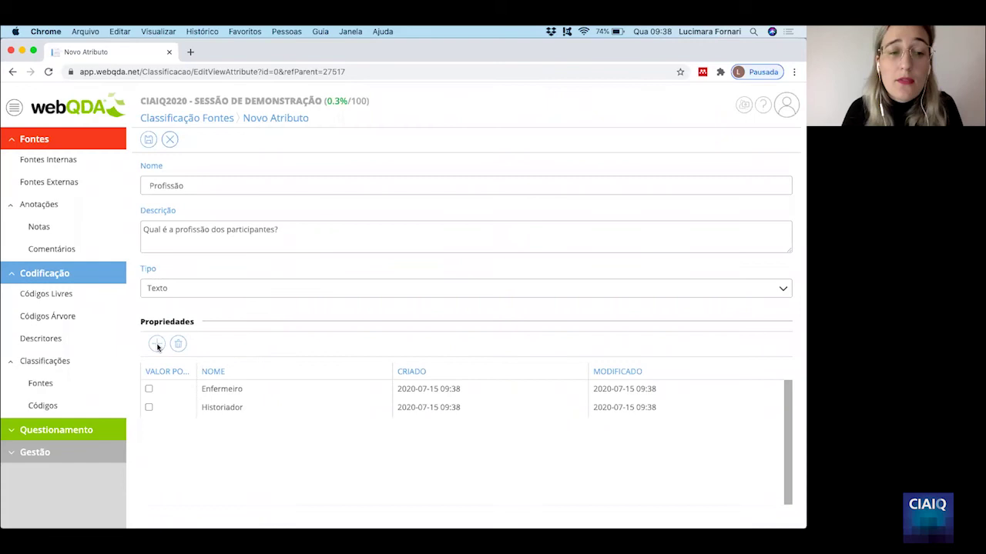
Step: Add the property value "Nutricionista" and save the Profissão attribute
click(157, 343)
click(331, 304)
text(Nutr)
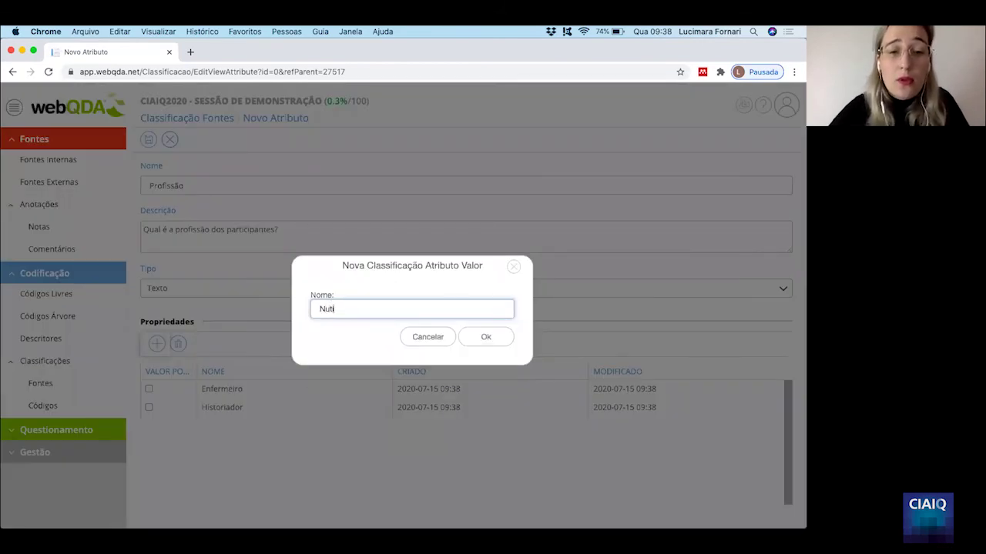
text(ricionista)
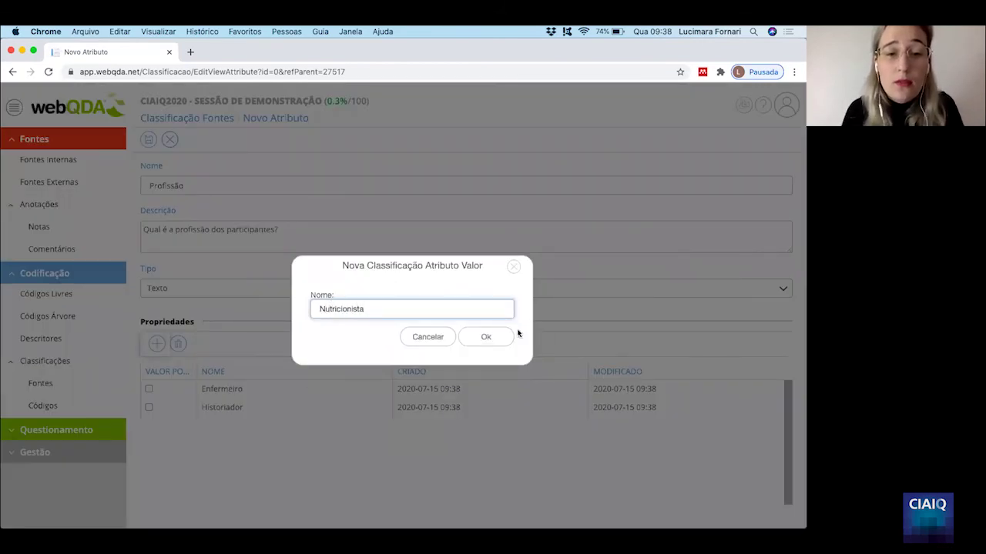
click(486, 337)
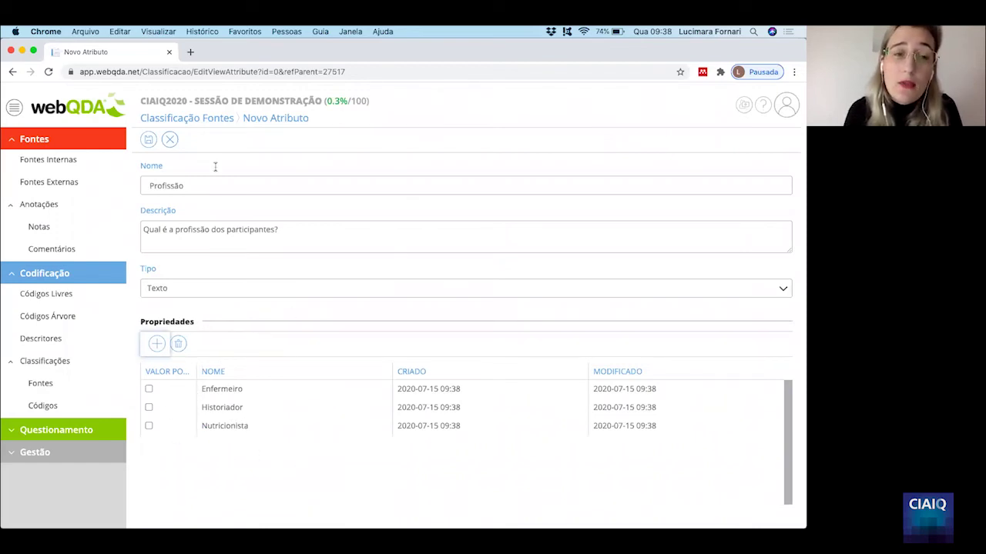
click(150, 146)
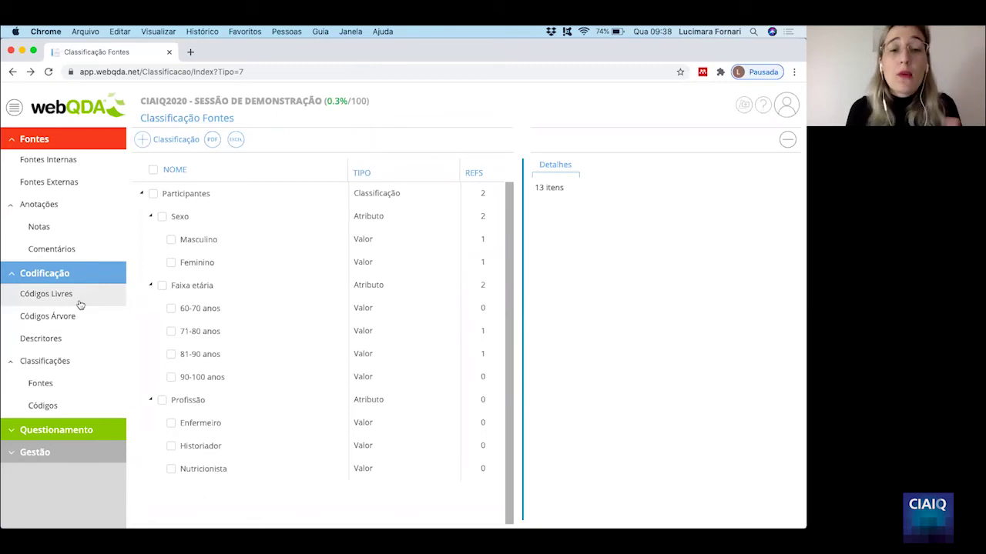
Step: Choose the Participantes classification for the PDF interview in Fontes Internas
click(68, 166)
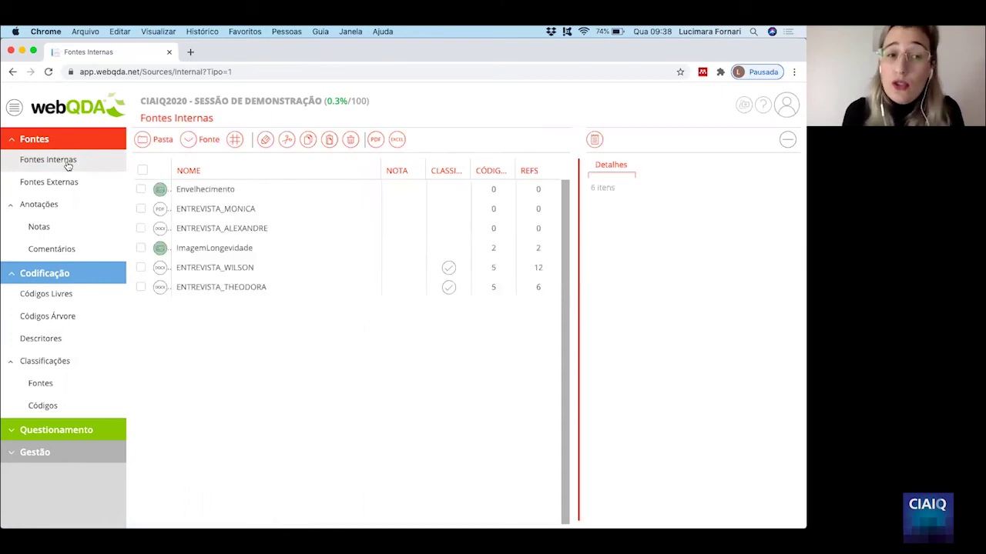
click(206, 215)
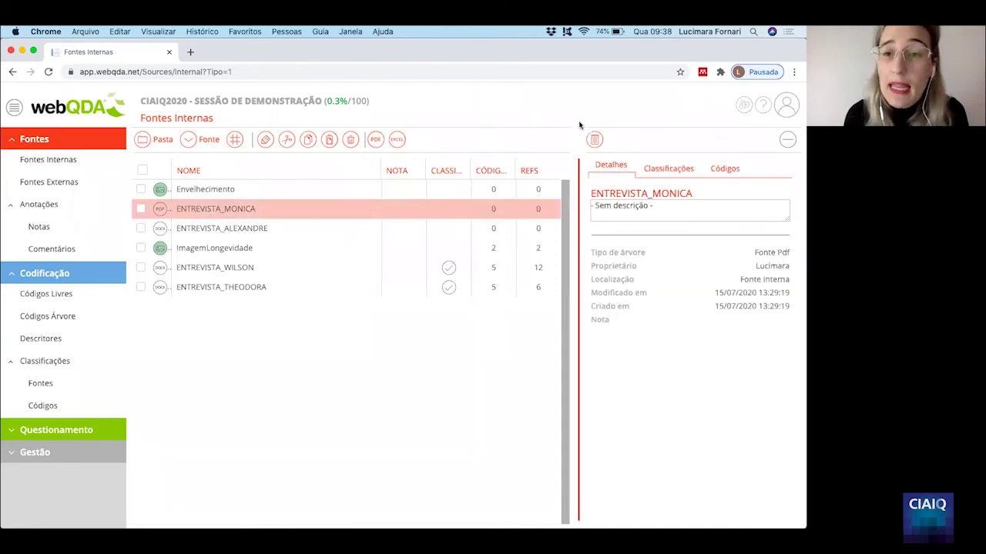
click(658, 174)
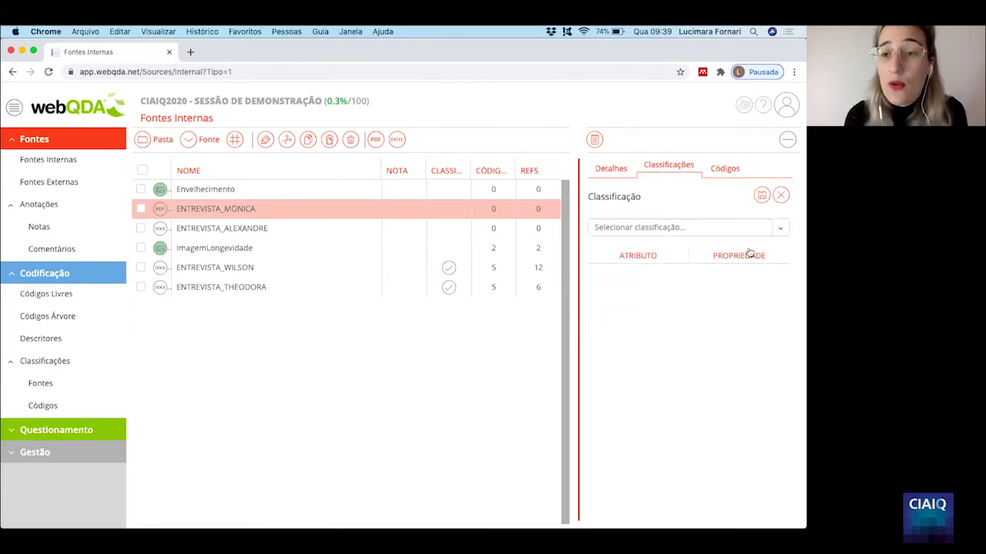
click(782, 228)
click(680, 246)
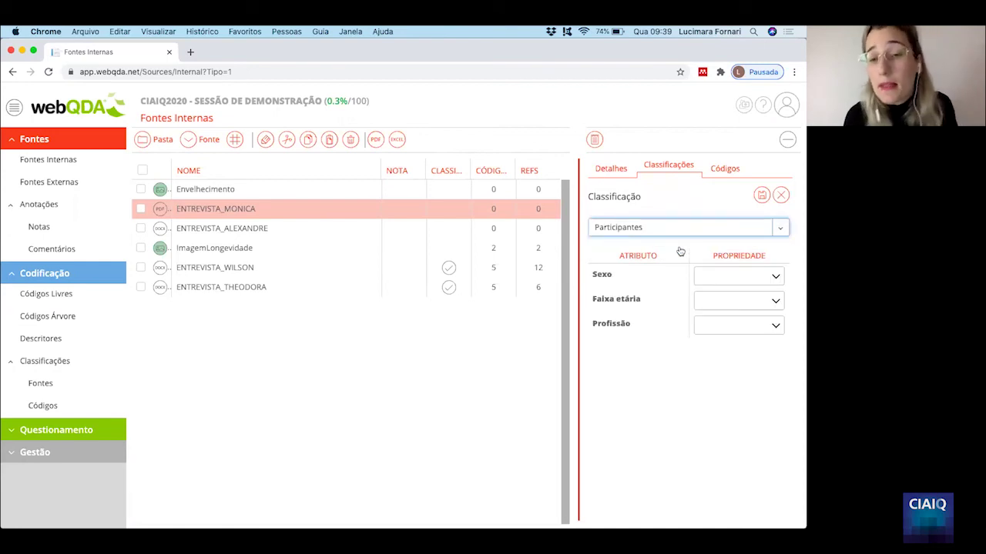
Step: Classify the PDF interview as Sexo Feminino, Faixa etária 81-90 anos and Profissão Historiador, and save the classification
click(756, 278)
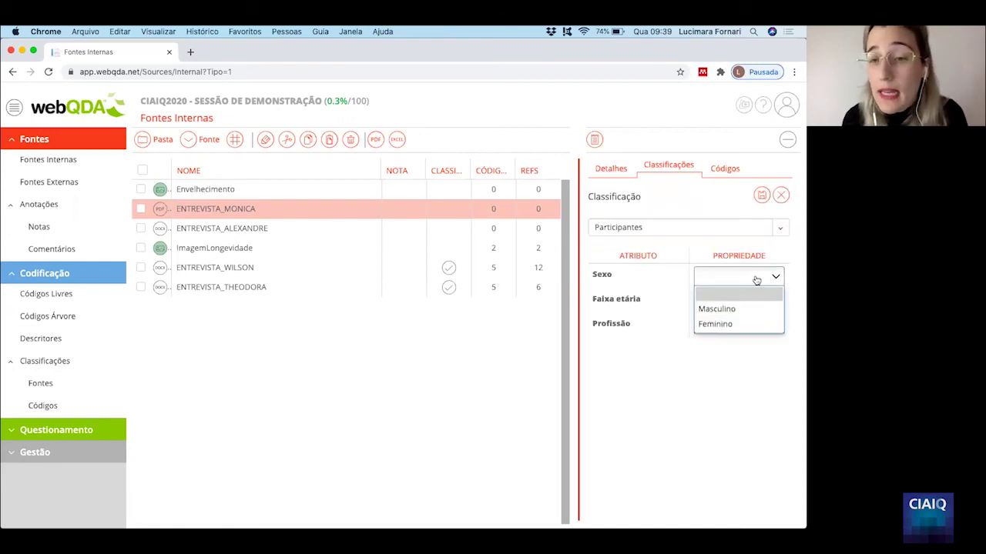
click(717, 324)
click(734, 303)
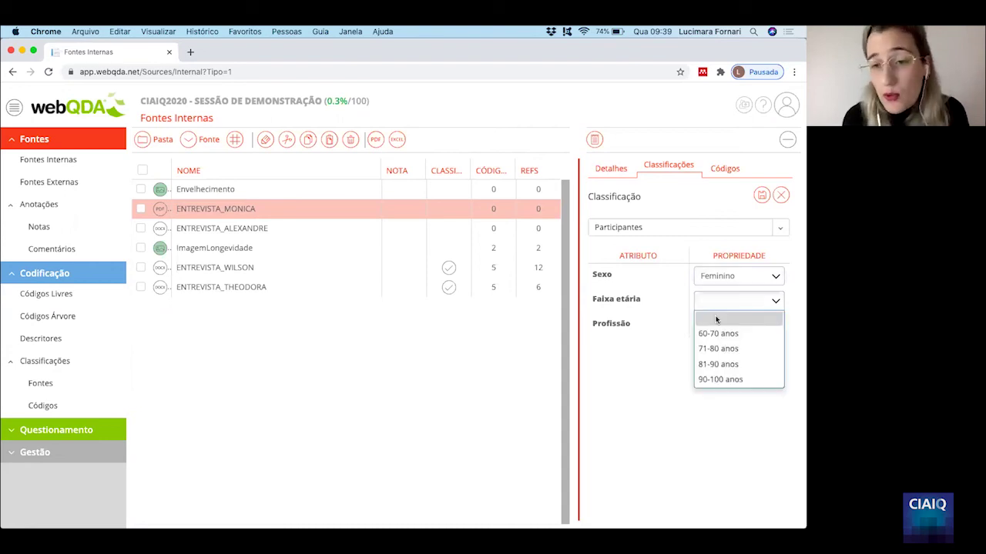
click(719, 363)
click(717, 327)
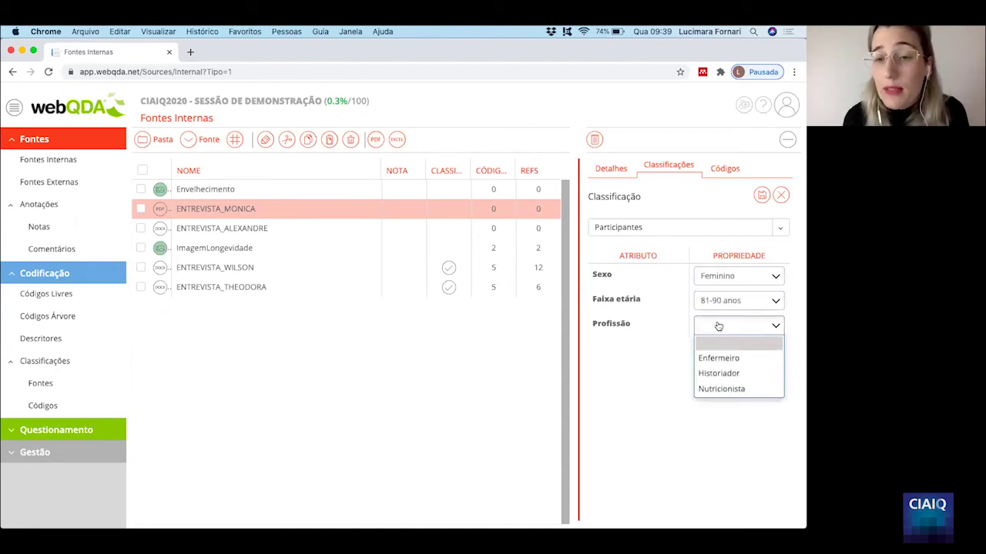
click(713, 376)
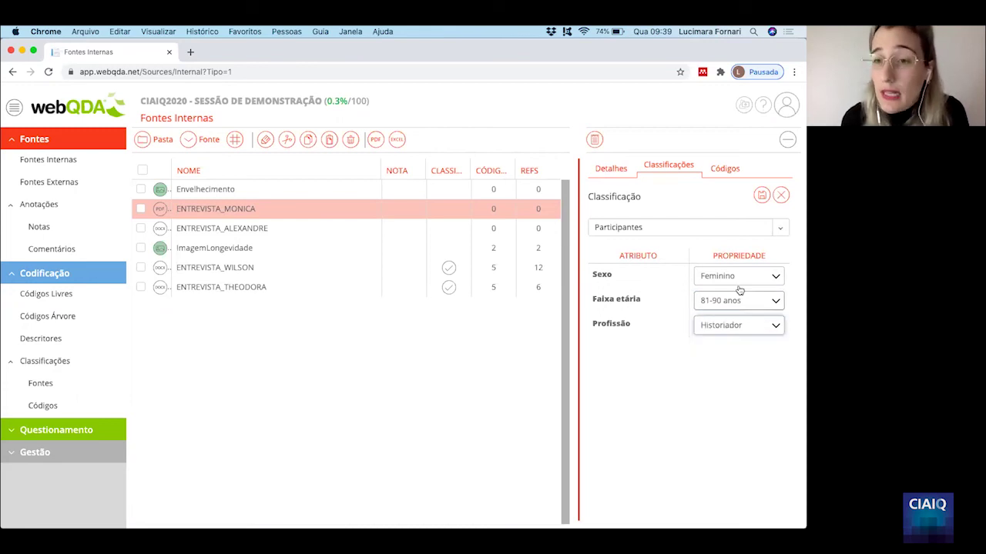
click(761, 196)
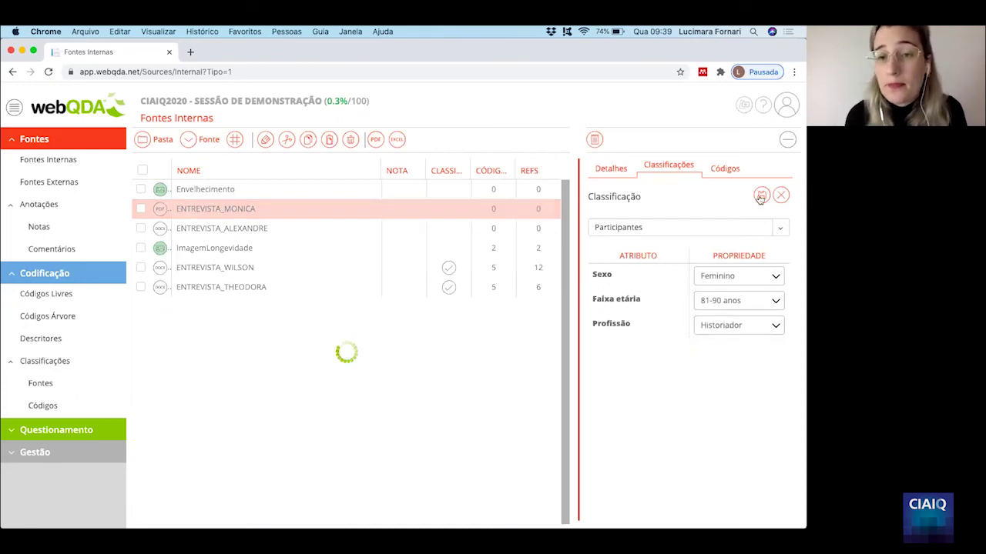
click(449, 208)
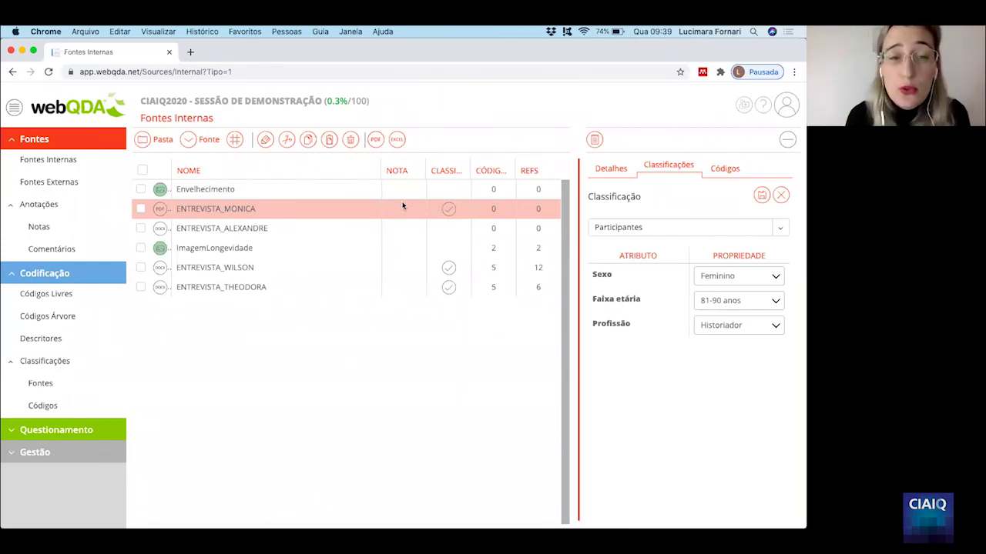
Step: Assign the Participantes classification to the unclassified DOCX interview with Masculino, 71-80 anos and Nutricionista, and save it
click(240, 235)
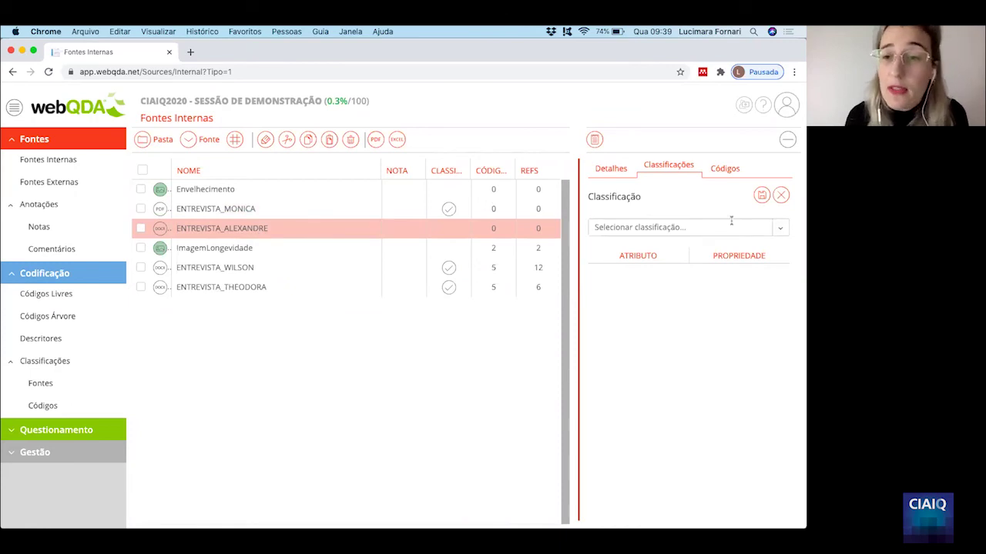
click(783, 228)
click(687, 246)
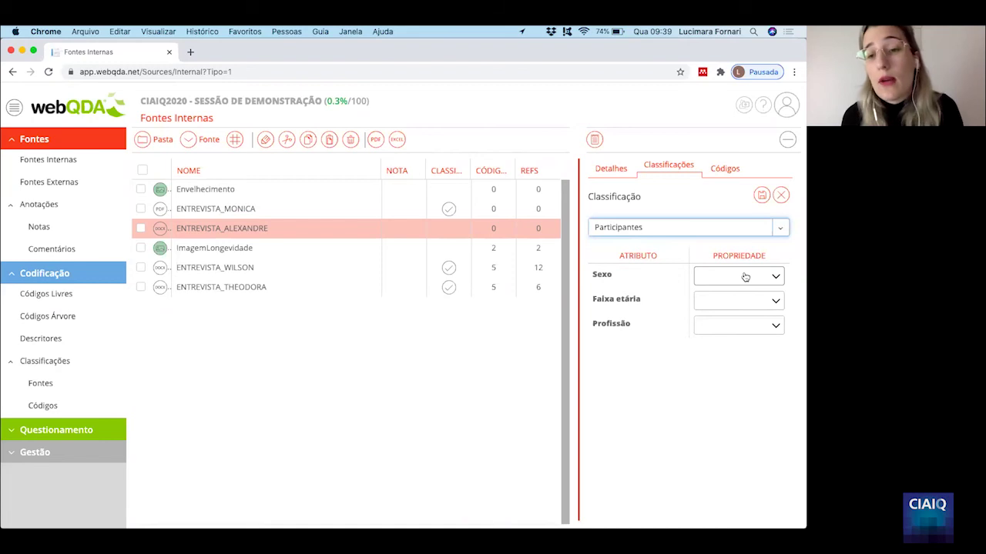
click(743, 276)
click(726, 309)
click(735, 300)
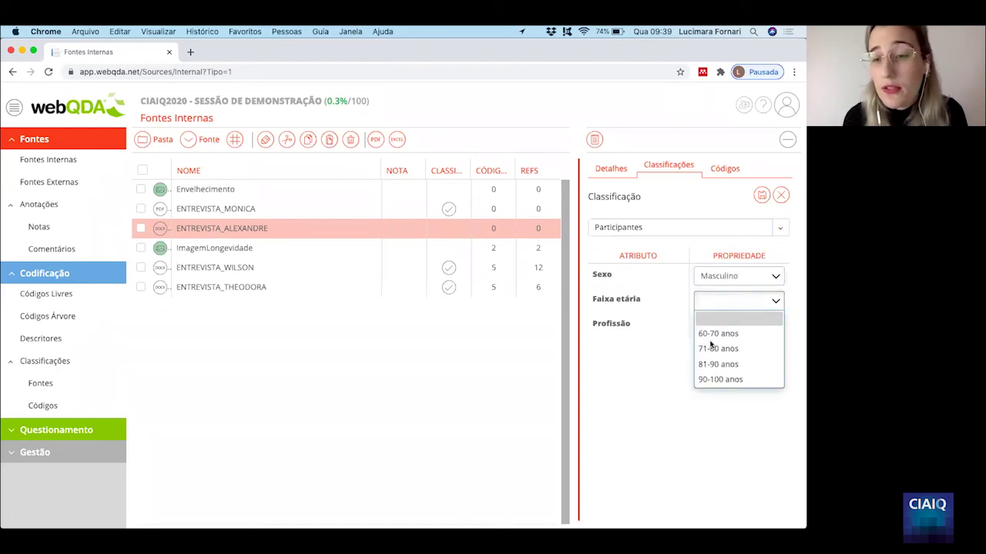
click(712, 349)
click(720, 328)
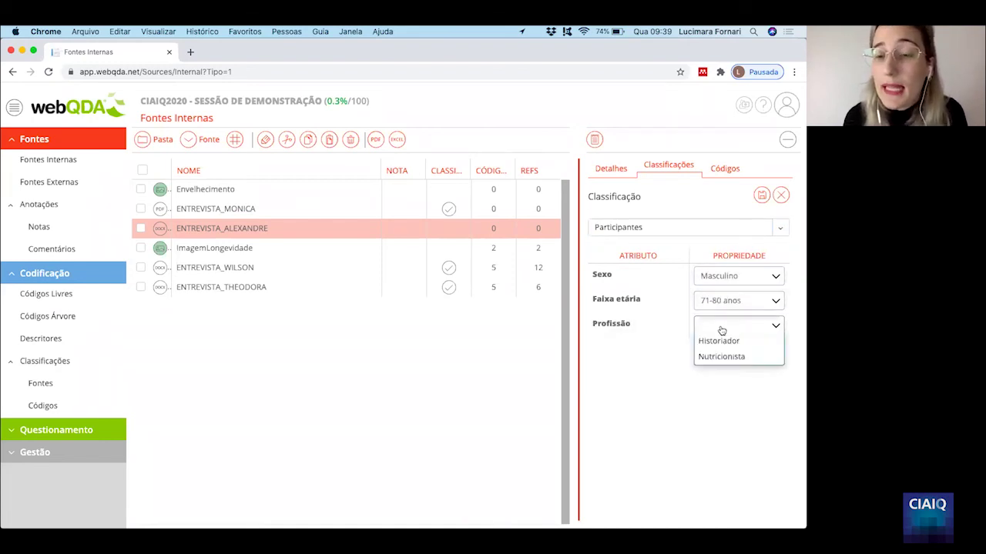
click(711, 389)
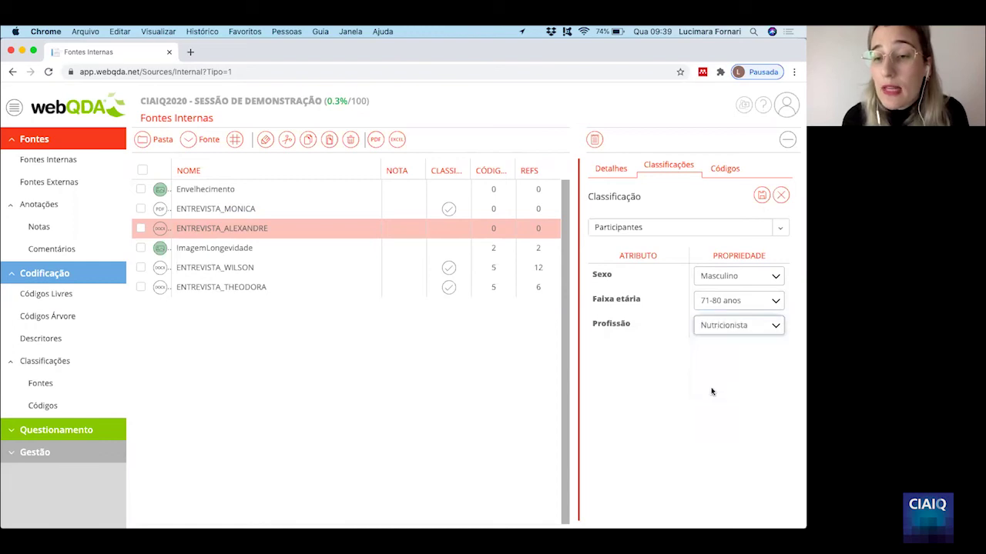
click(761, 196)
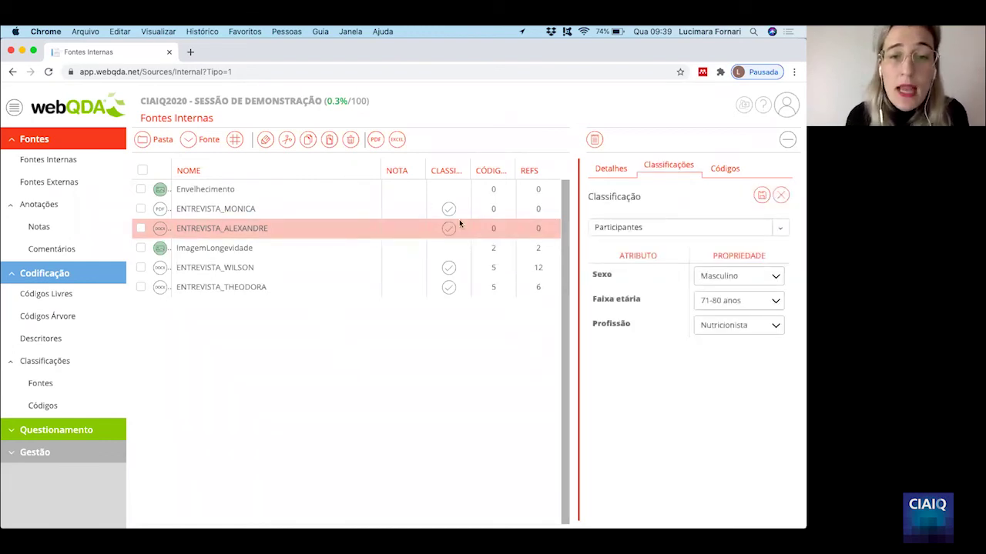
mouse_move(446, 225)
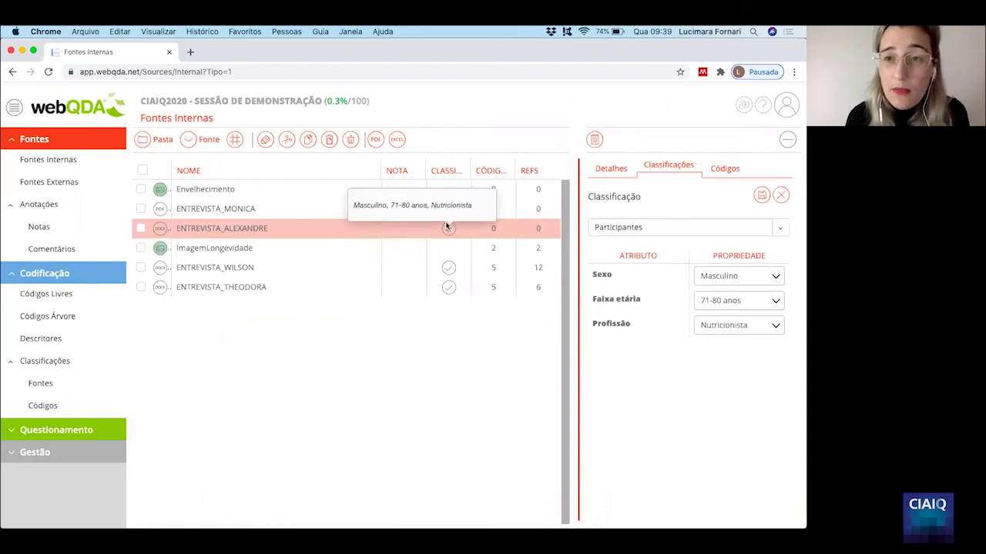
Step: Open the PDF interview from Fontes Internas and look through its introductory text and first questions
double_click(247, 209)
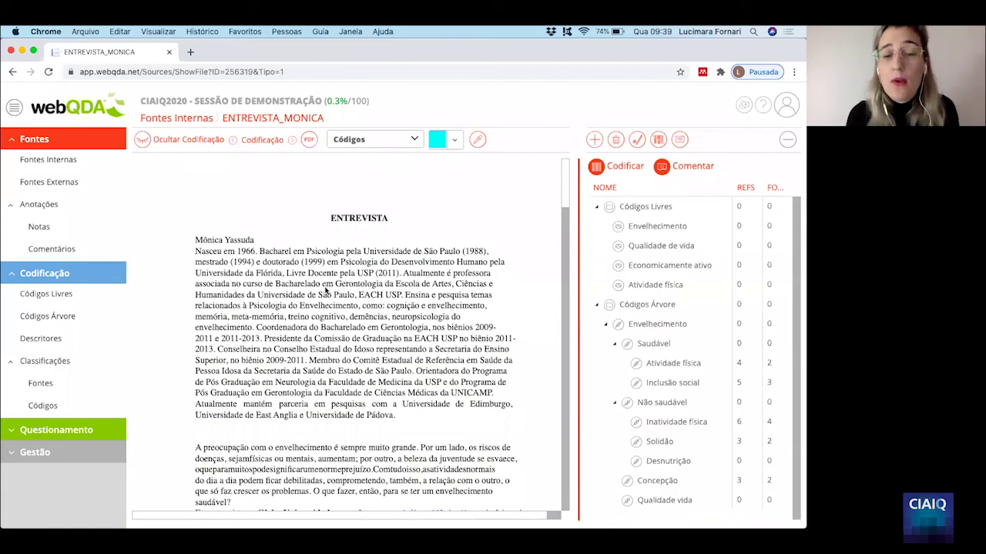
scroll(325, 290, down, 5)
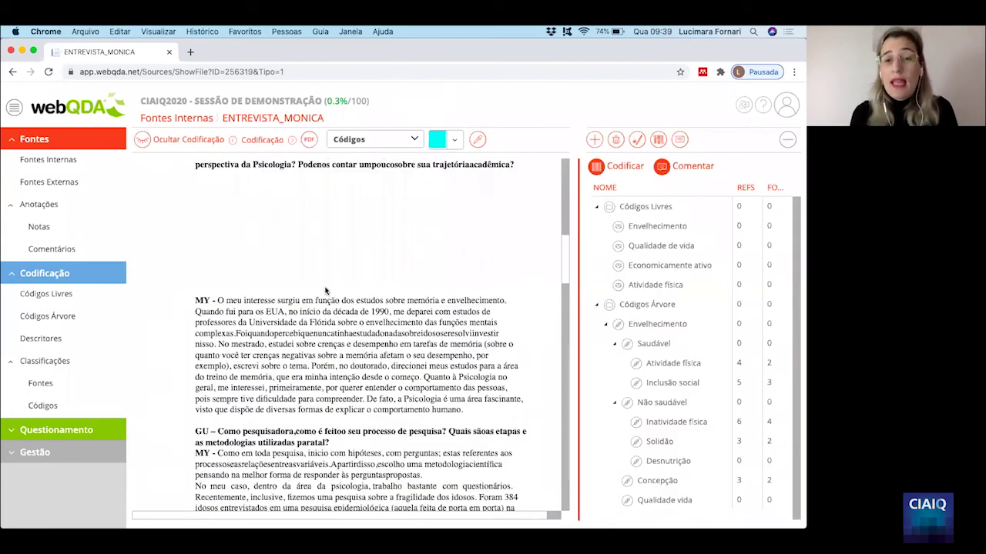
scroll(325, 290, up, 5)
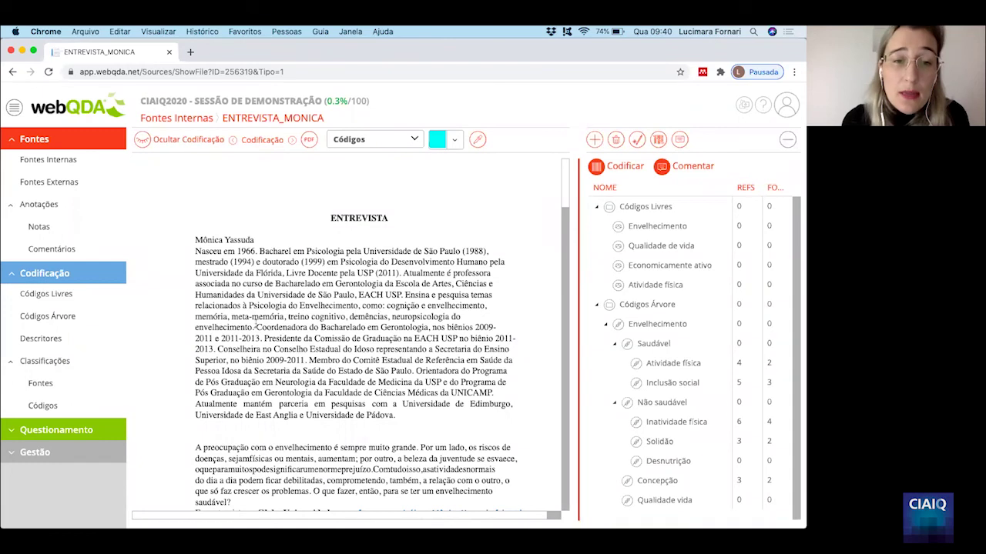
scroll(258, 274, down, 3)
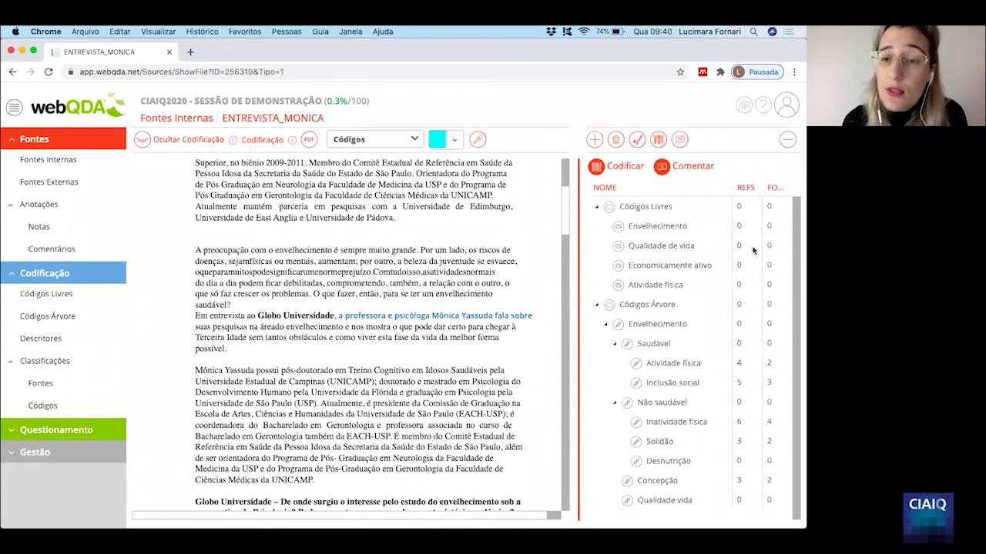
scroll(478, 275, down, 2)
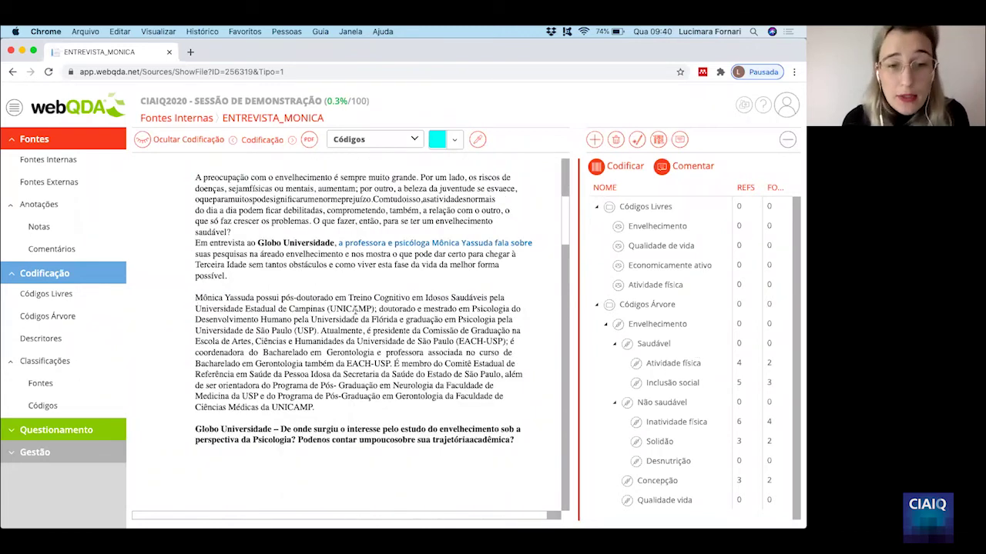
scroll(287, 317, down, 2)
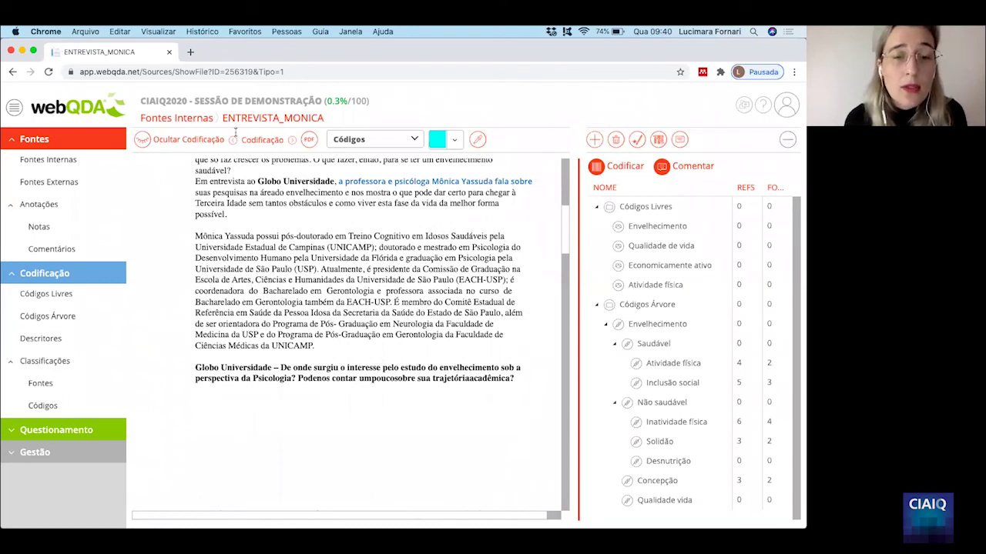
Step: Open the DOCX interview classified as Nutricionista and code its opening biographical passage, up to "Durante", under Atividade física
click(176, 117)
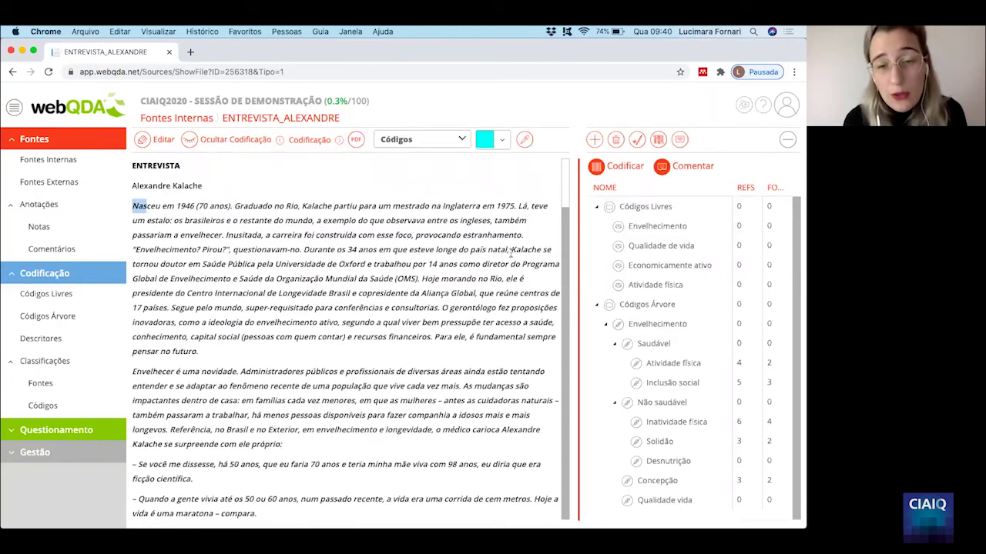
key(alt+shift+Right)
key(alt+shift+Right)
key(alt+shift+Right)
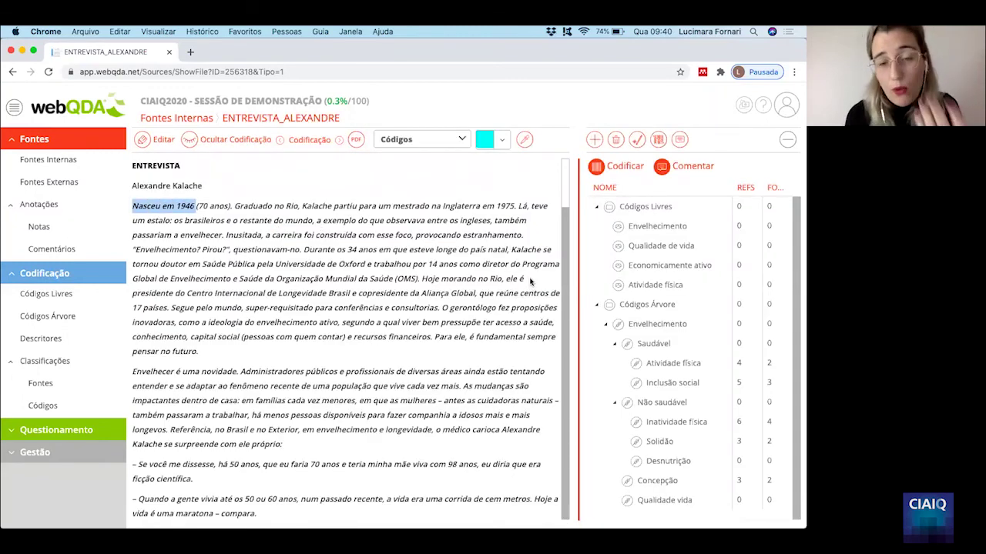
shift+click(530, 282)
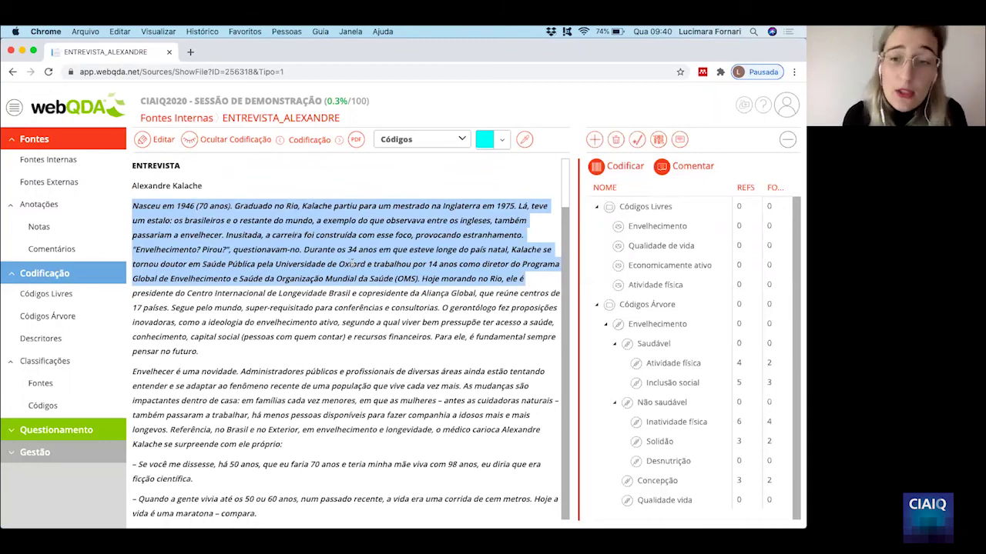
click(262, 212)
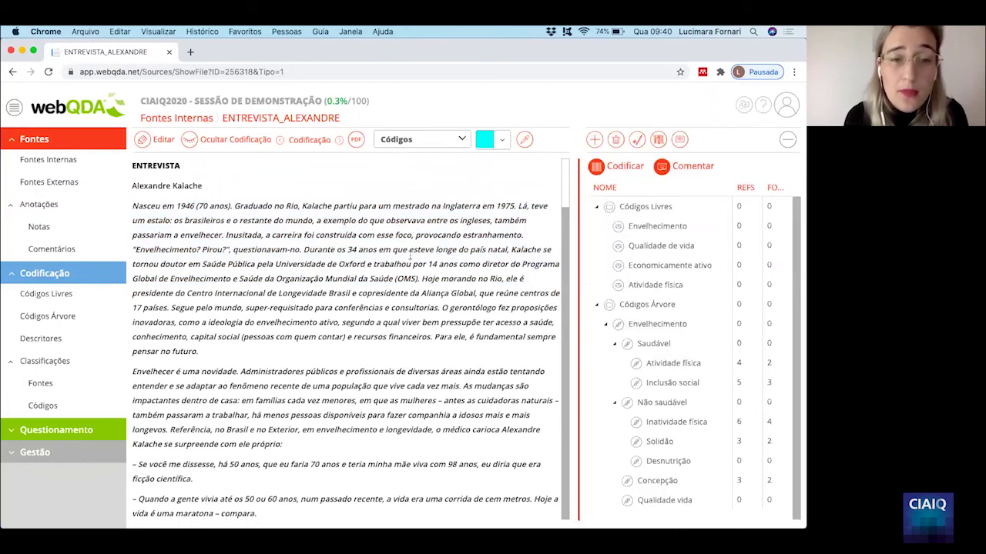
click(694, 363)
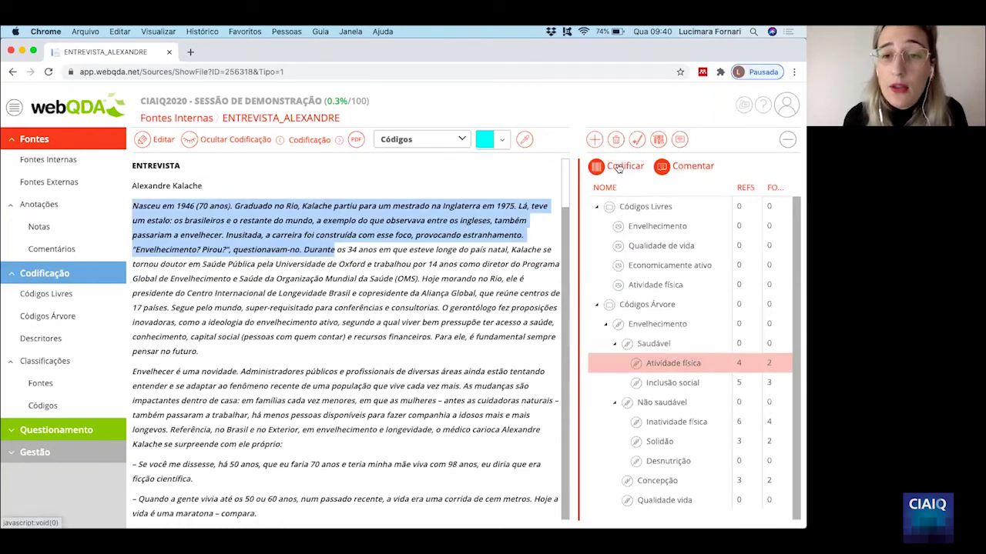
click(619, 168)
mouse_move(293, 208)
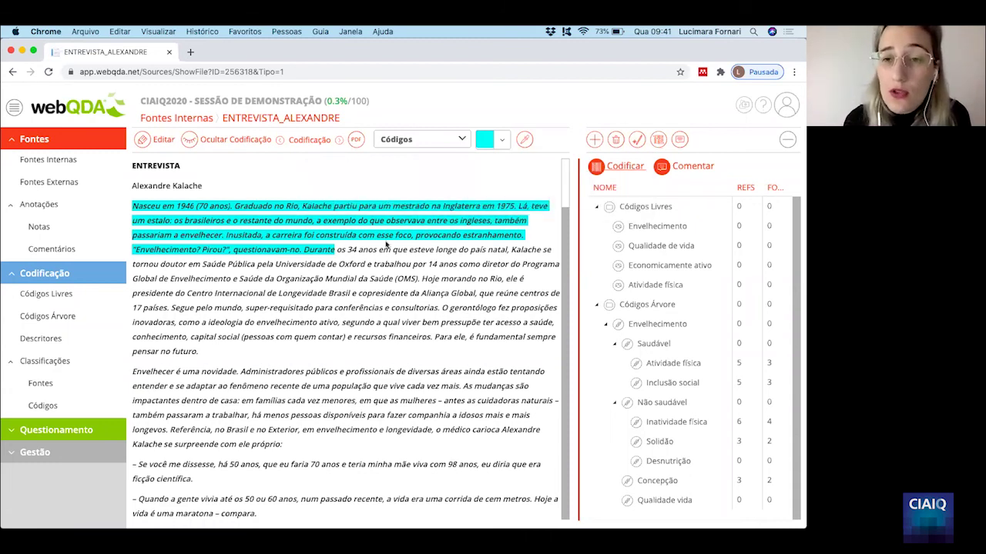
Step: Code the whole paragraph beginning "Envelhecer é uma novidade" under the tree code Concepção
scroll(214, 328, down, 1)
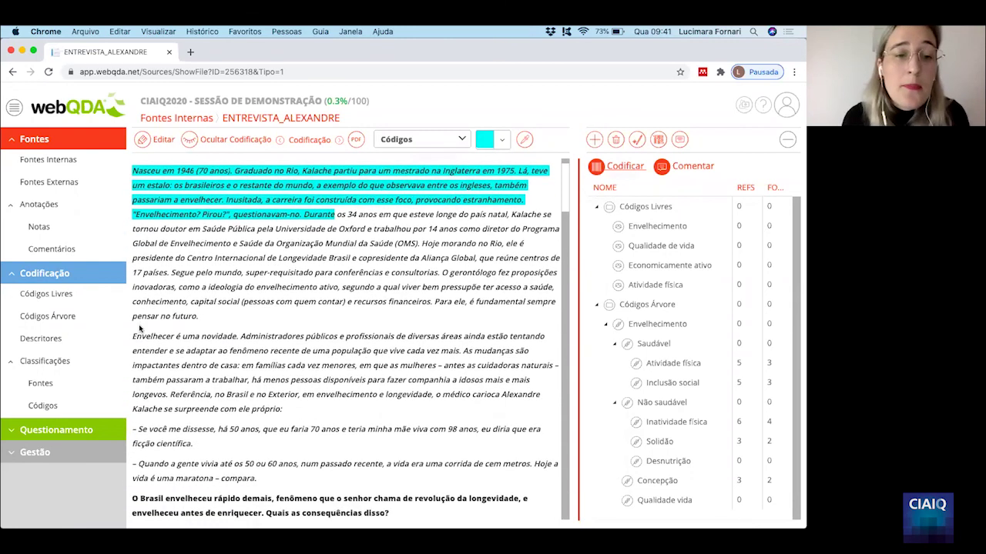
drag(135, 339, 283, 412)
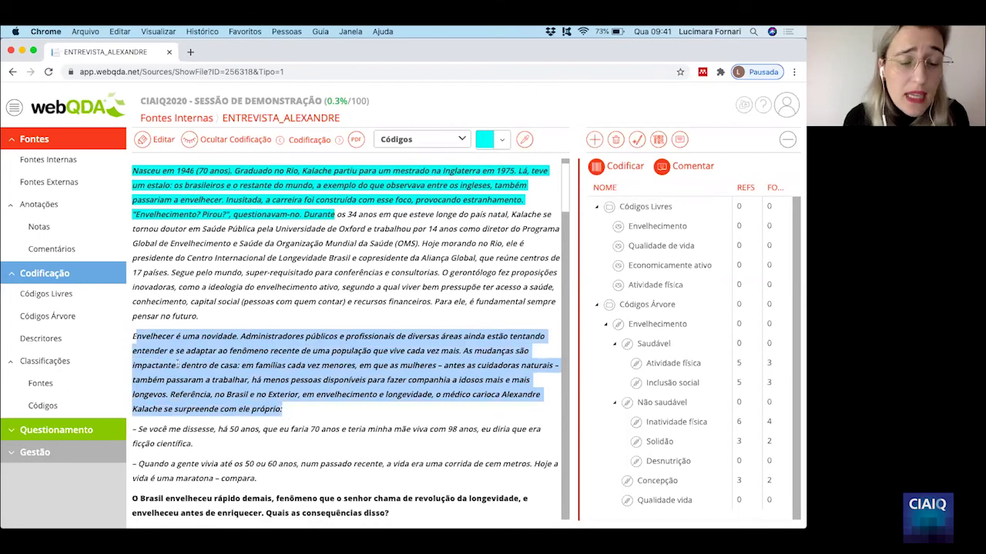
click(316, 394)
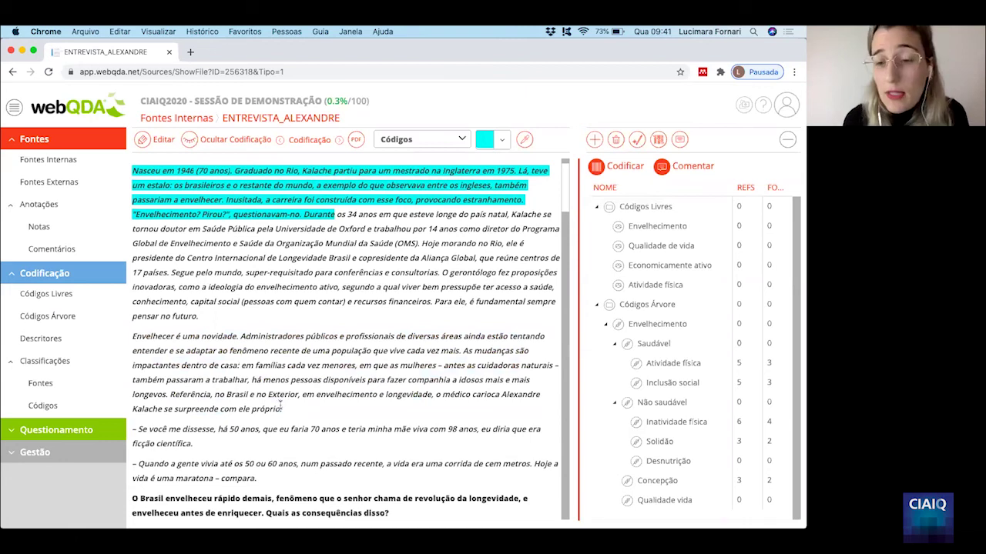
triple_click(439, 339)
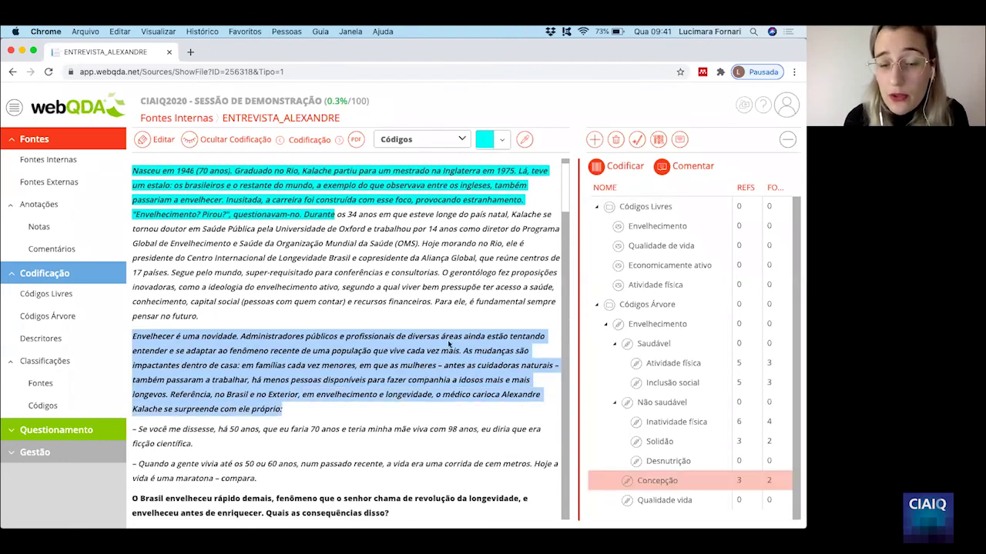
click(624, 167)
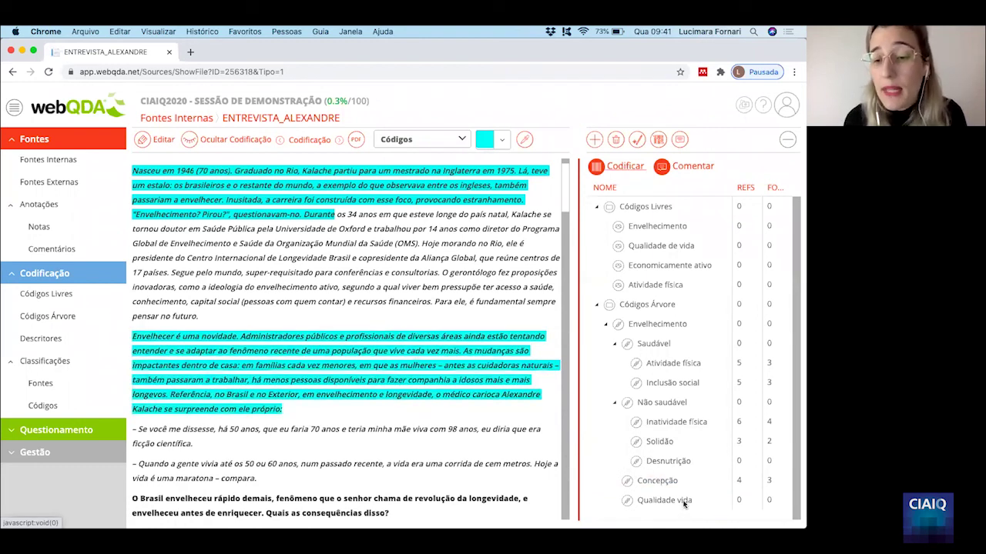
mouse_move(683, 504)
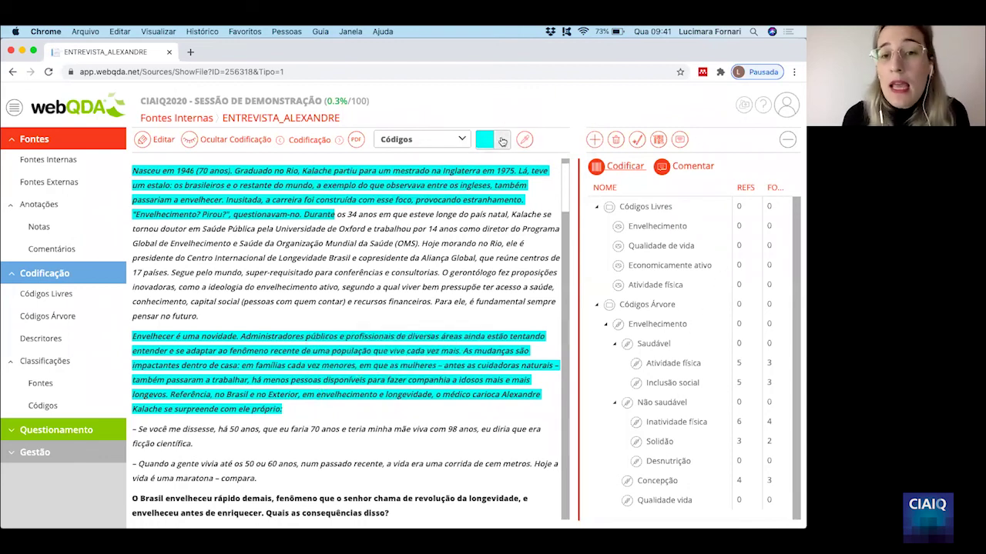
Step: Change the highlight colour of the coded passages to yellow
click(501, 141)
drag(519, 283, 505, 283)
click(520, 306)
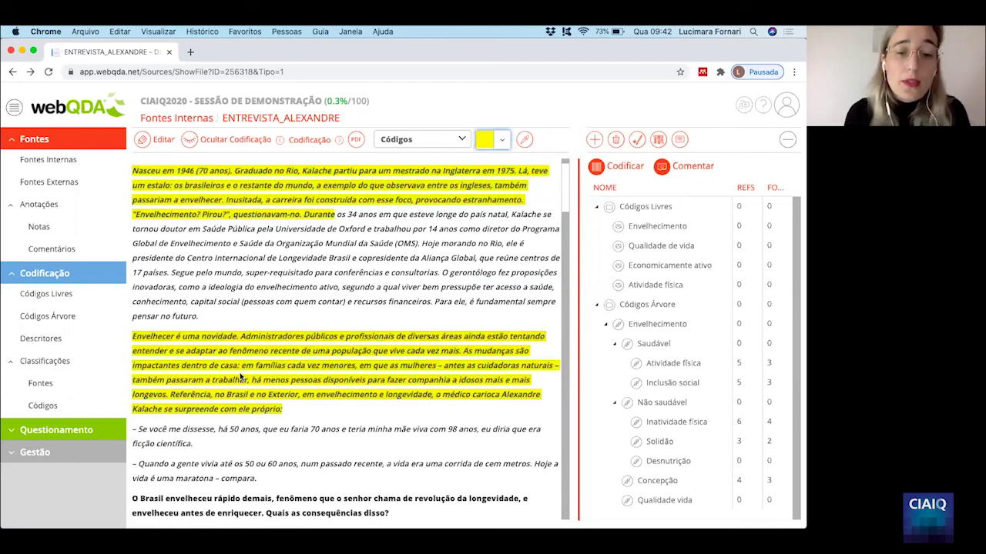
scroll(241, 377, down, 3)
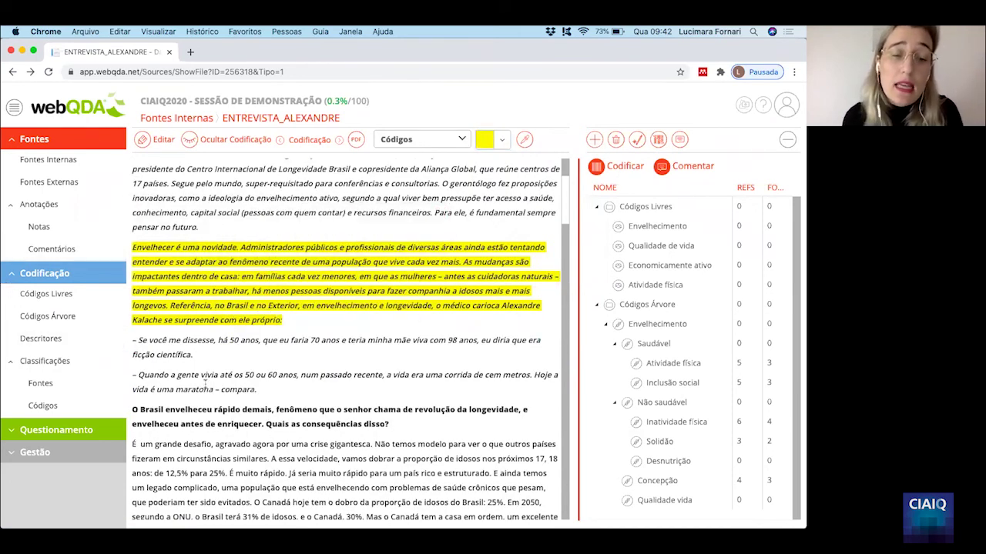
scroll(194, 373, down, 1)
scroll(196, 351, down, 2)
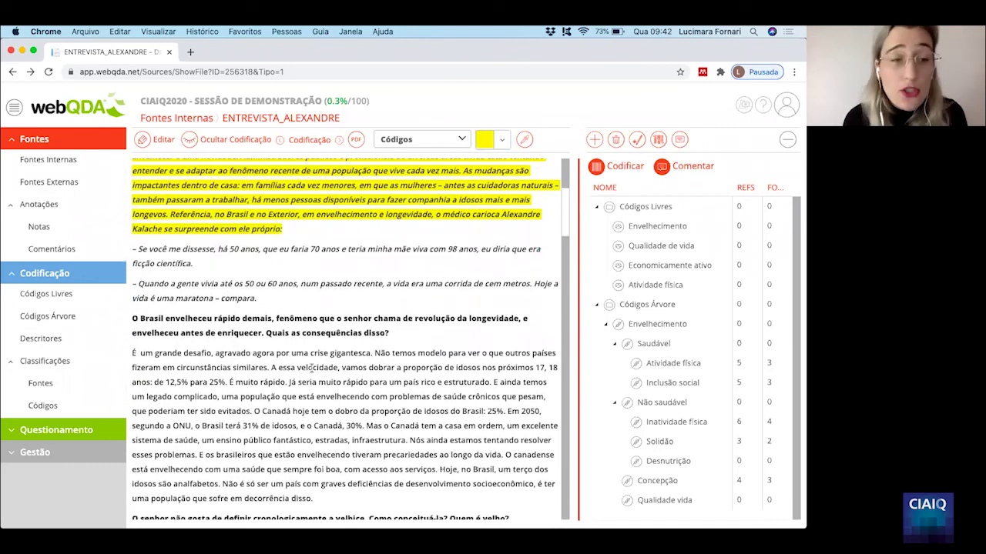
scroll(323, 381, down, 1)
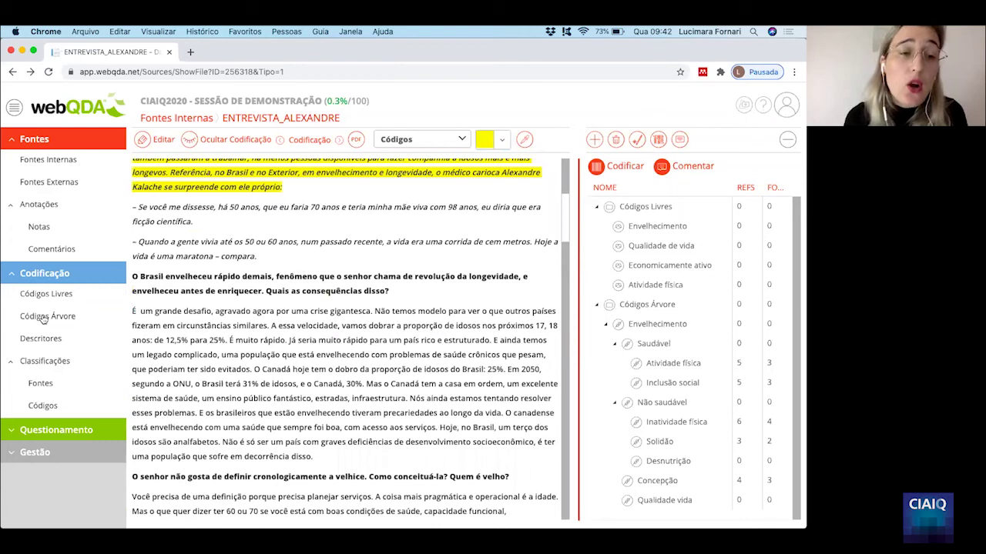
Step: Open the references of the tree code Atividade física and code the passage beginning "Lembrando que o rastreamento" under Desnutrição
click(45, 316)
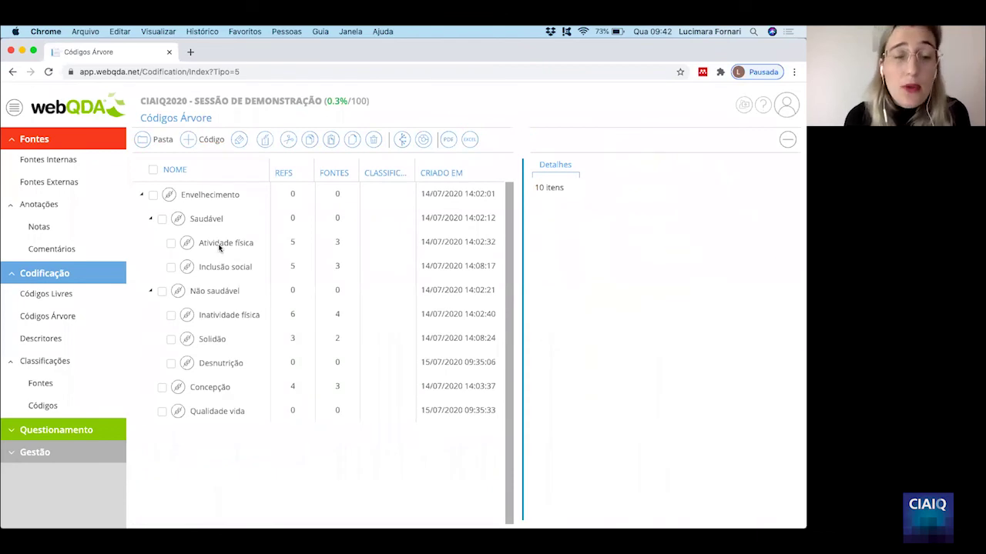
double_click(220, 245)
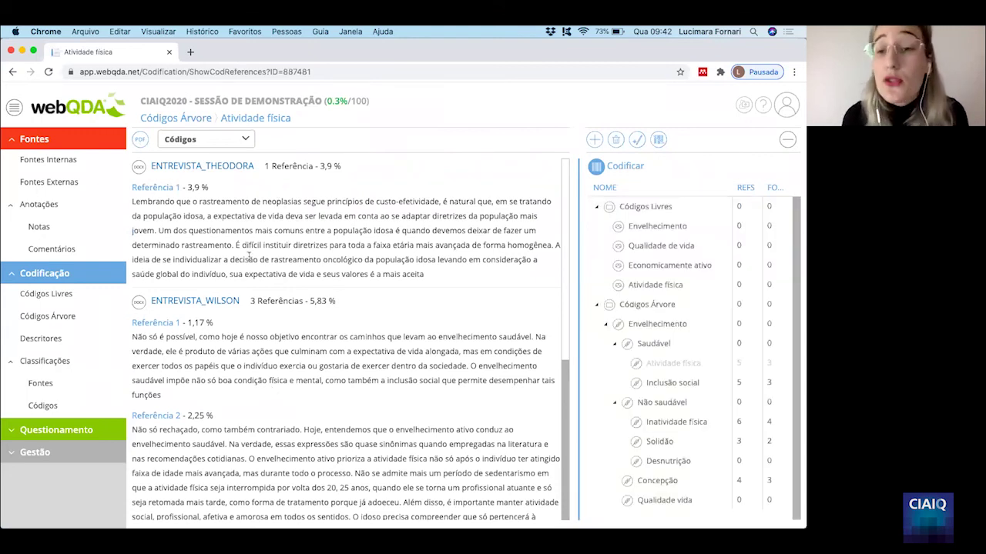
drag(132, 202, 428, 275)
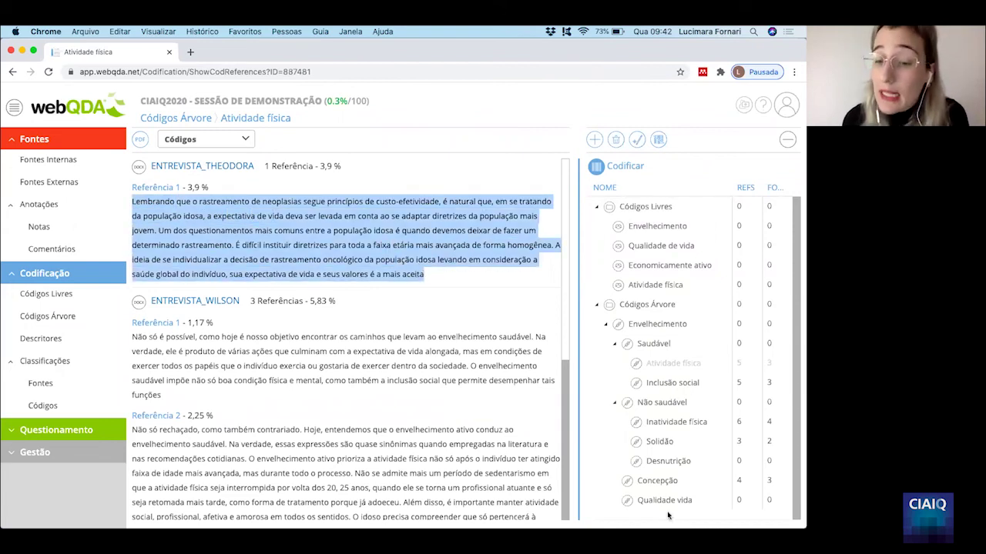
click(676, 460)
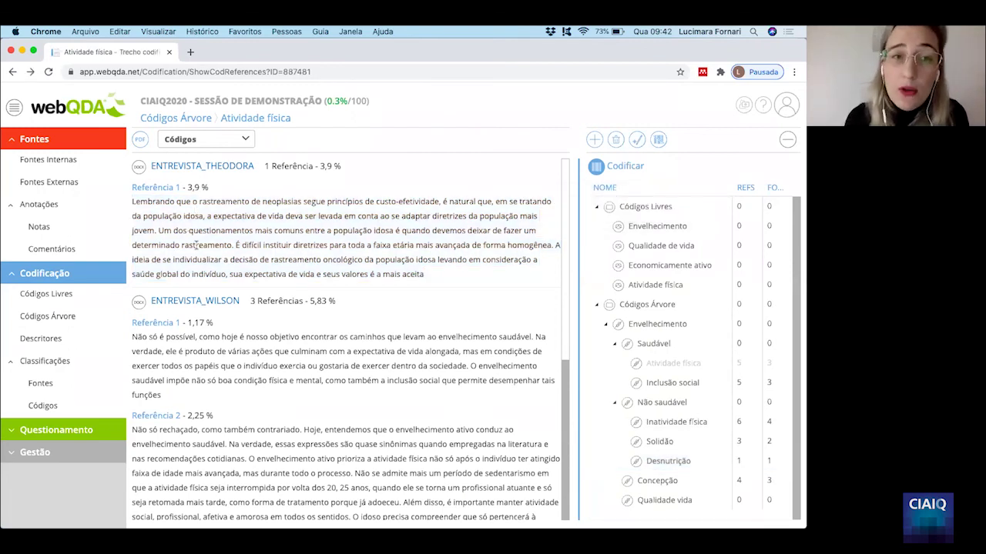
Step: Return to the tree codes list and preview the references coded under Atividade física
click(61, 318)
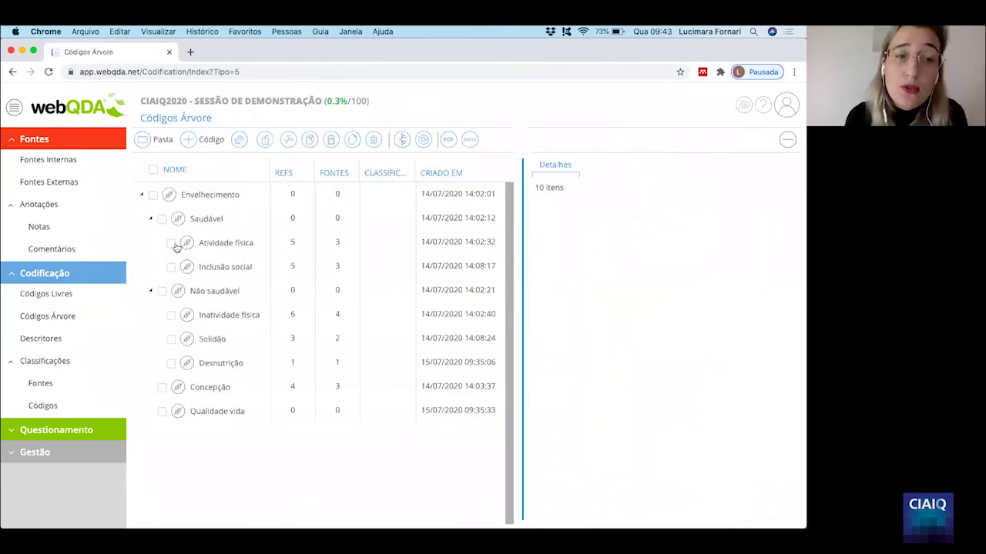
click(170, 243)
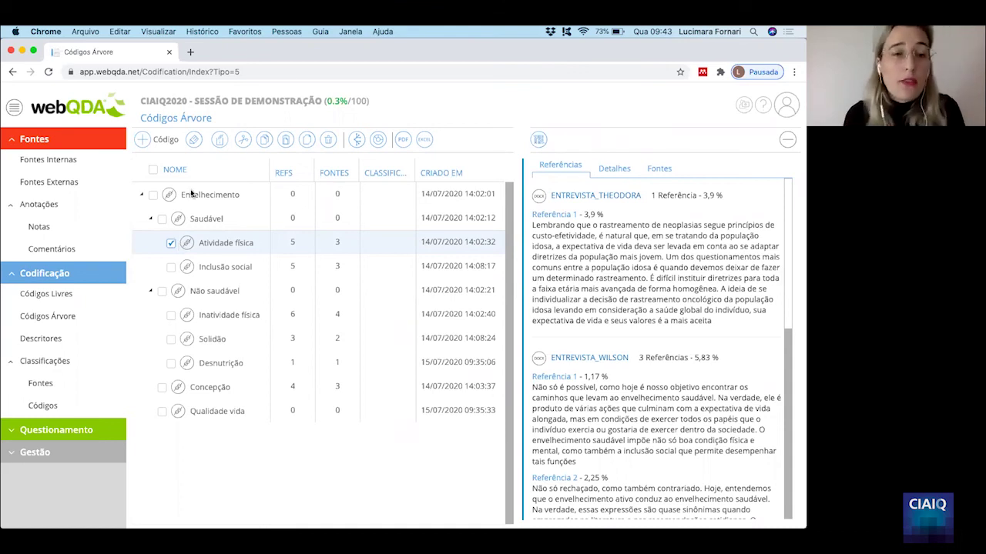
click(55, 320)
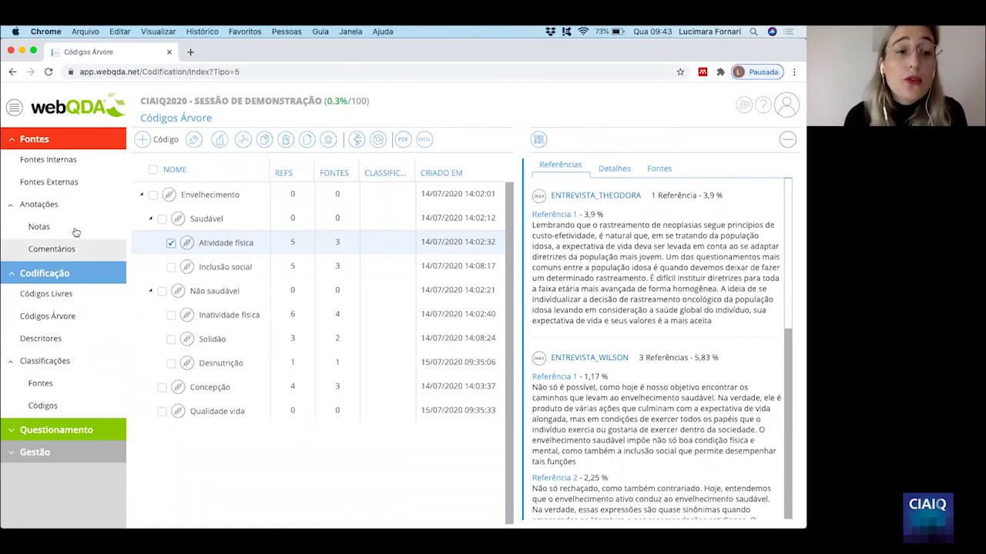
double_click(63, 314)
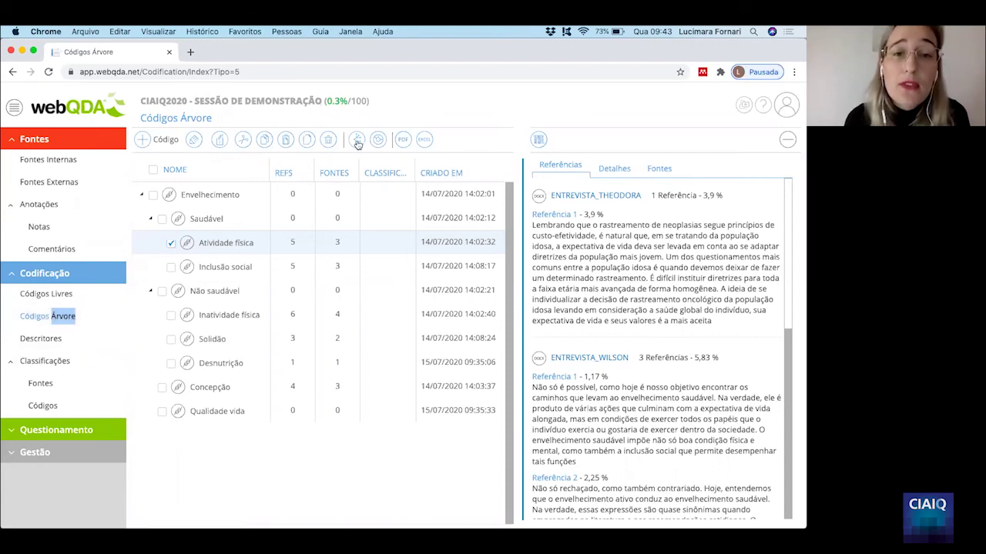
Step: View the tree codes as a branching diagram and as a circular chart, drilling through Não saudável to Solidão to read its references
click(356, 141)
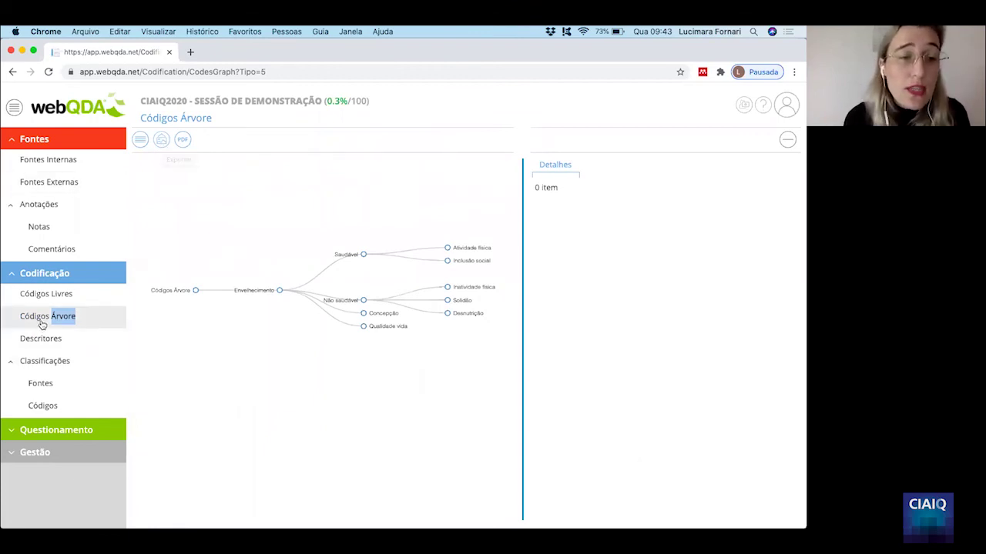
click(145, 144)
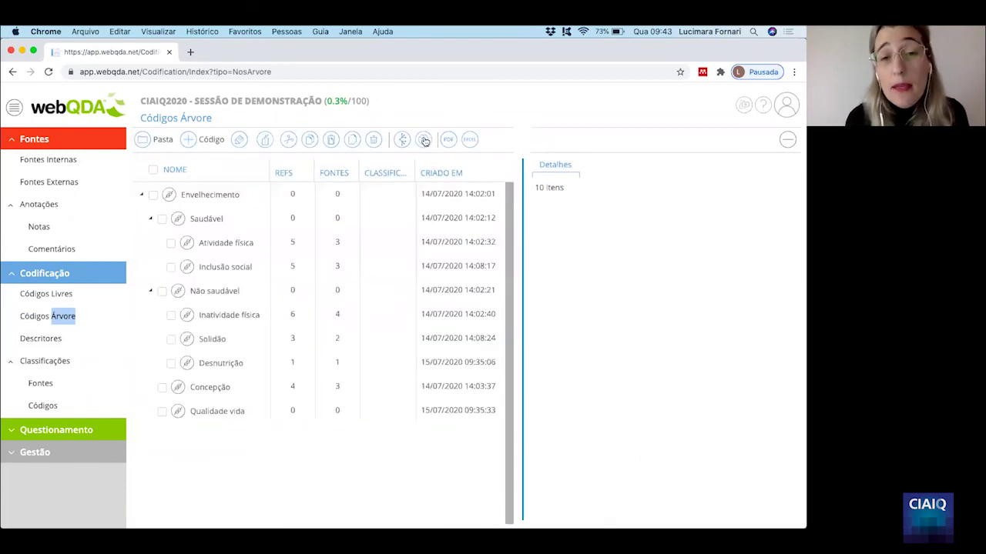
click(425, 140)
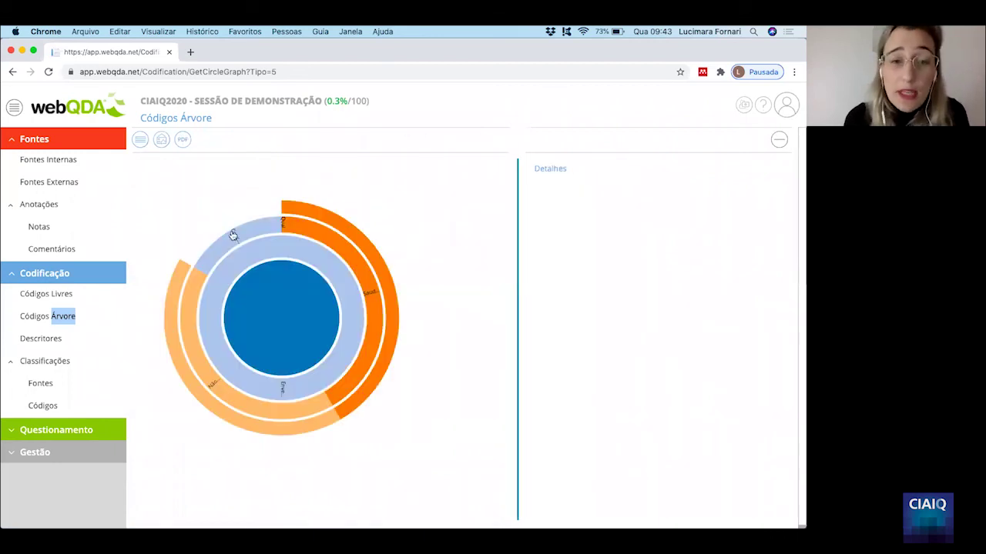
click(308, 391)
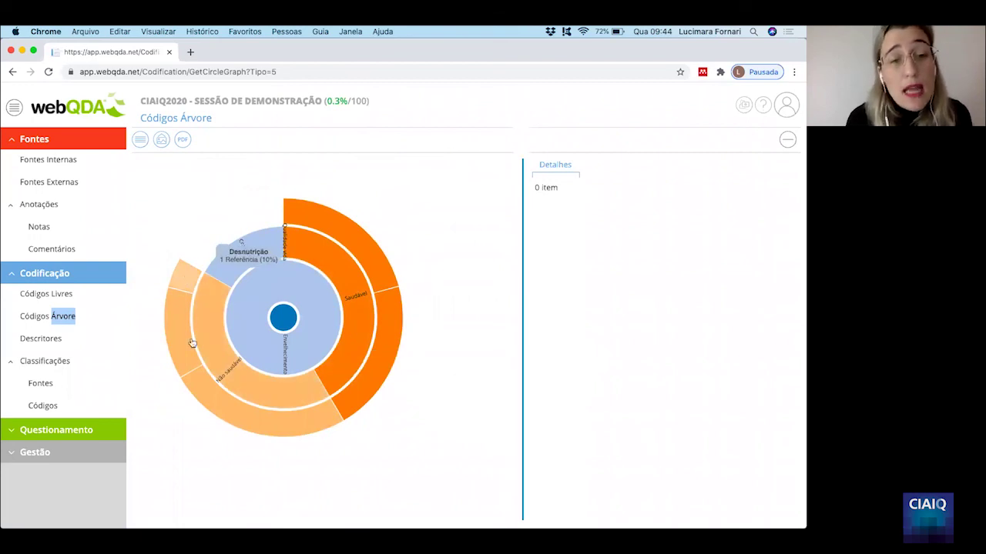
click(220, 365)
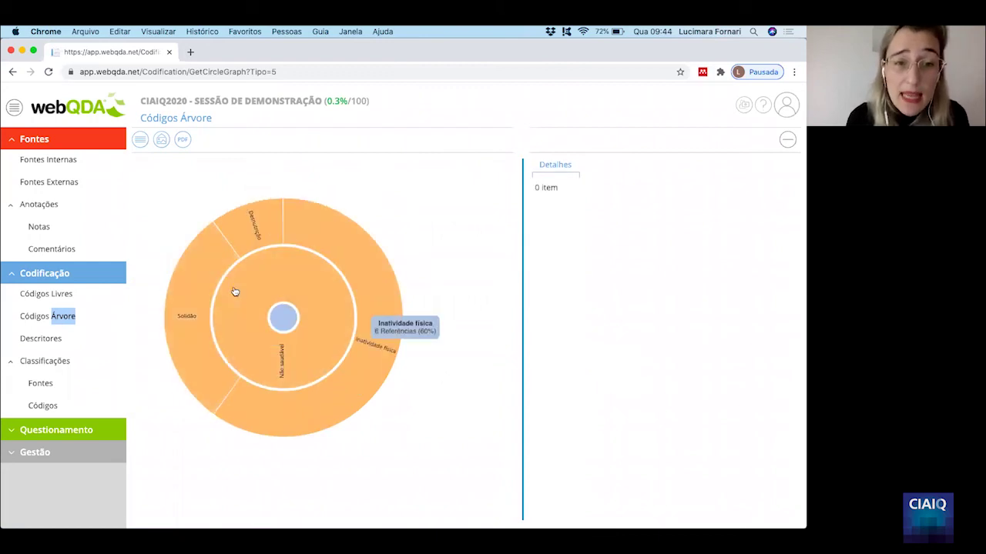
click(206, 344)
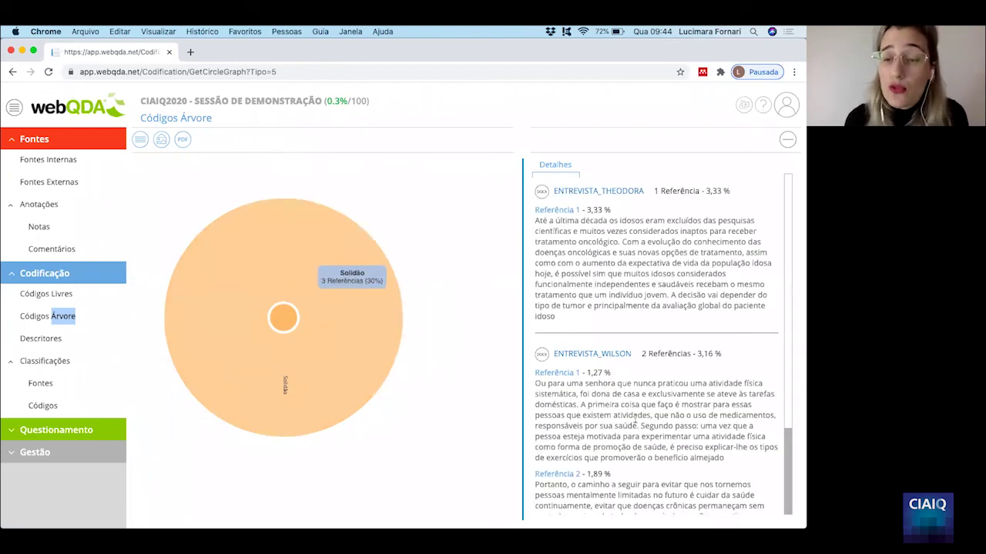
scroll(645, 294, down, 3)
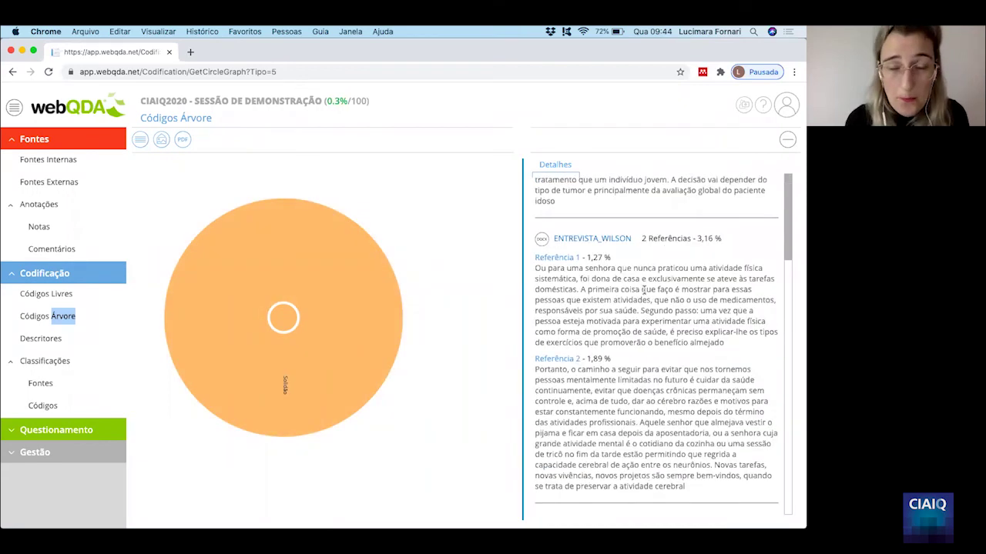
Step: Open the frequent-words query "100 palavras mais frequentes nas entrevistas" for editing, review its properties and save it
click(15, 271)
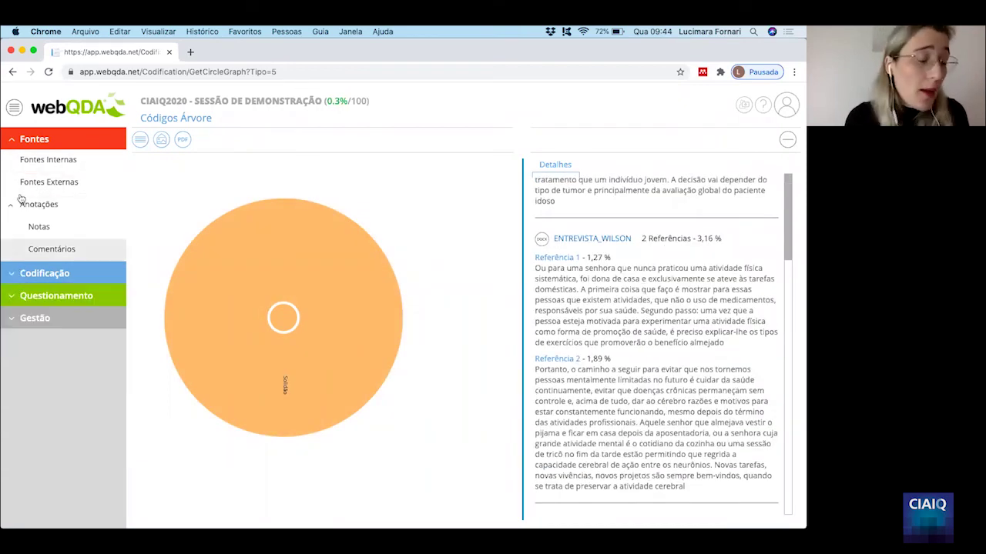
click(14, 140)
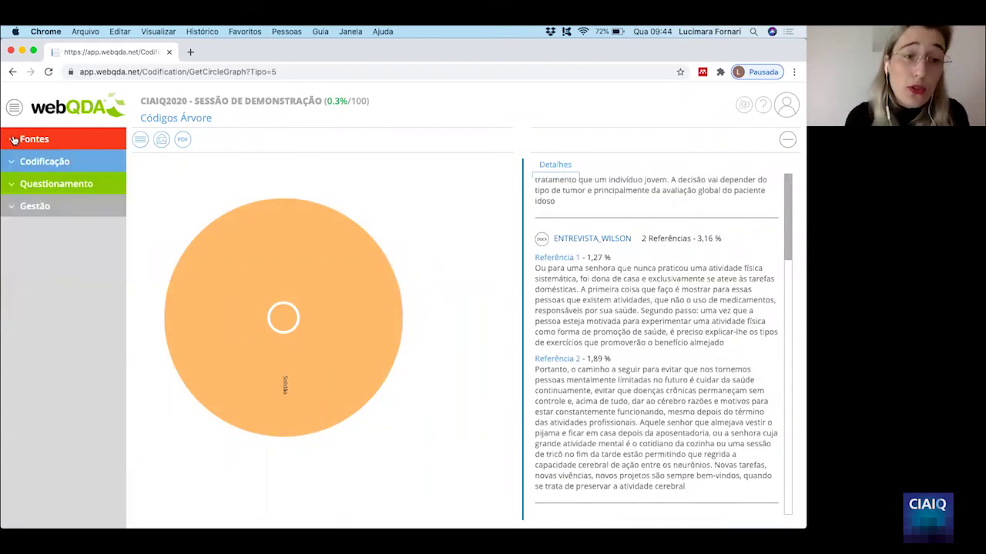
click(11, 184)
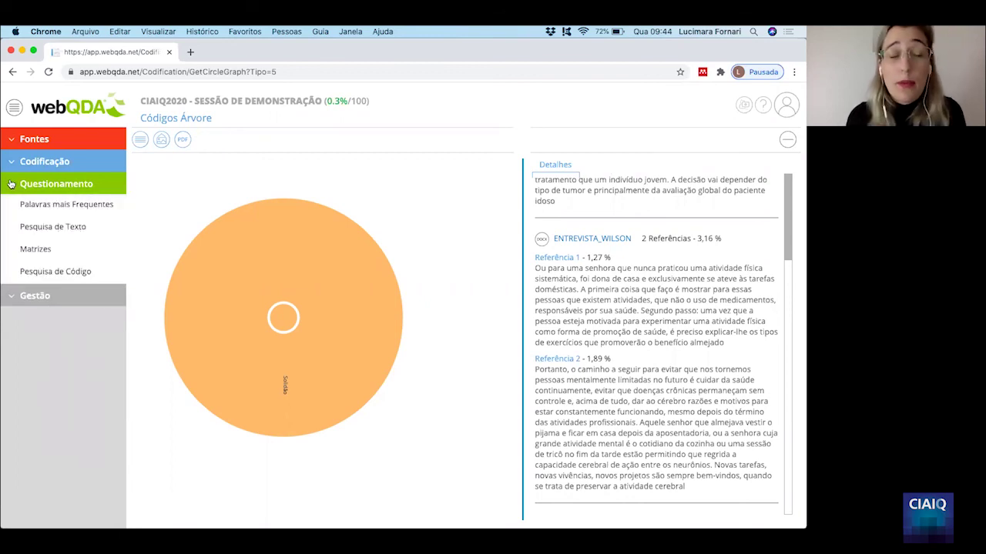
click(66, 213)
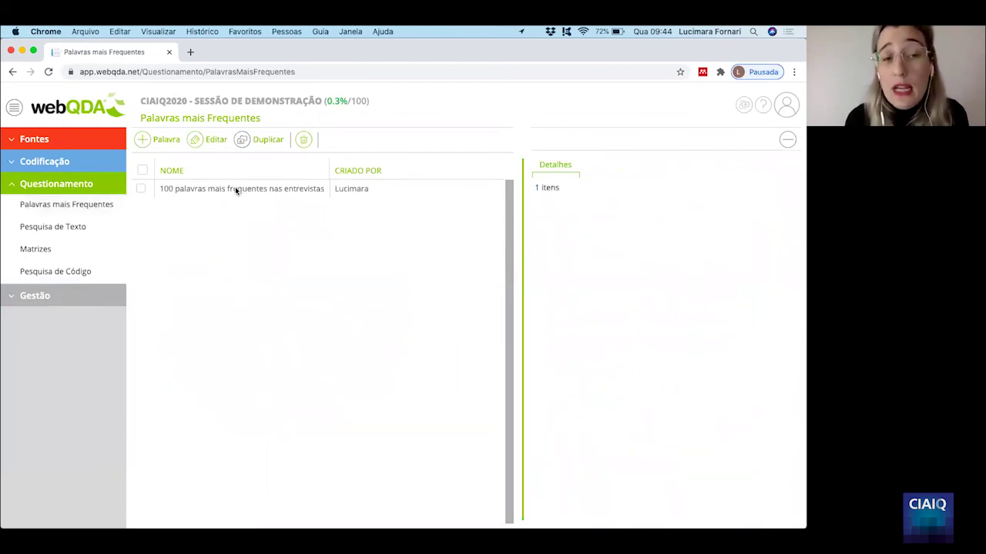
click(218, 189)
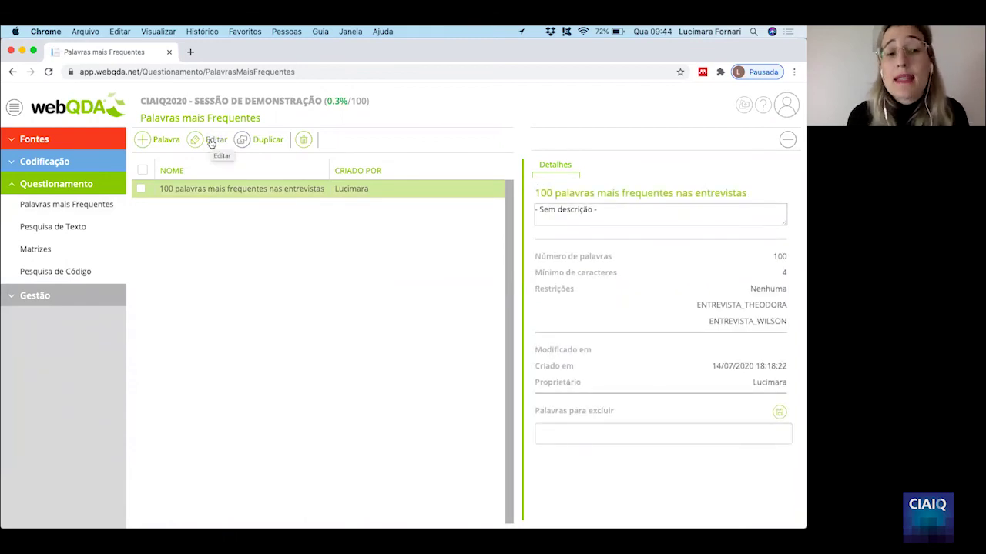
click(212, 141)
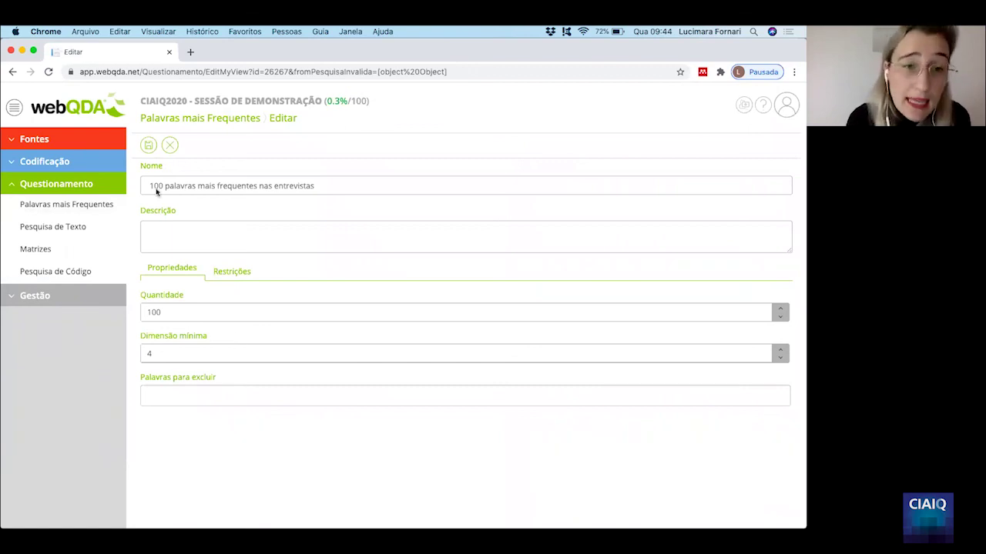
click(148, 146)
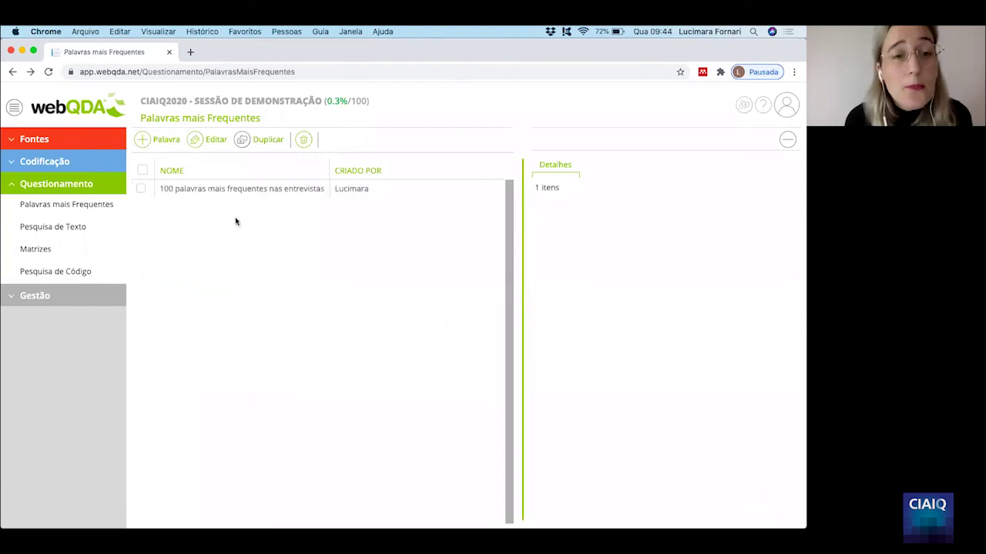
Step: Exclude the words "para" and "como" from the frequent-words query results and generate the word cloud
double_click(237, 190)
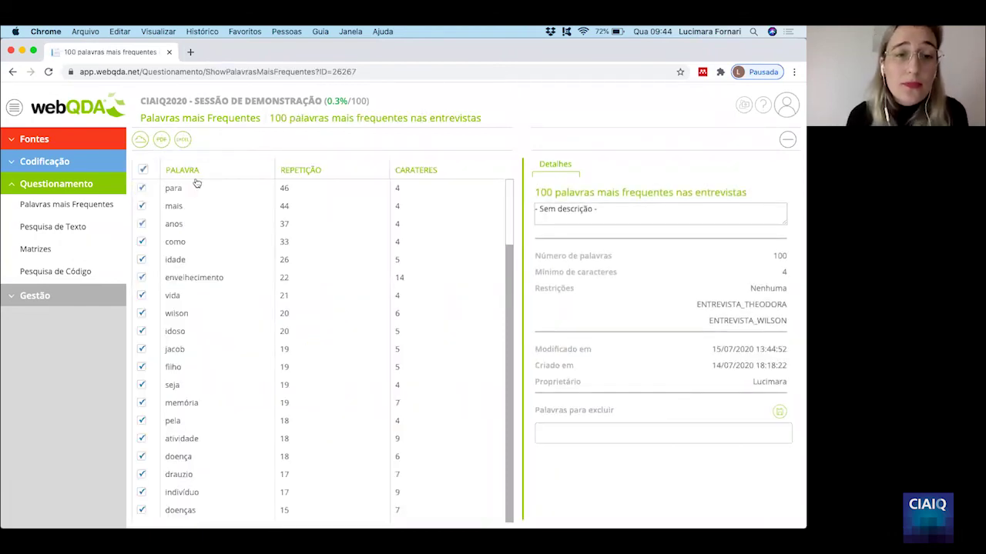
scroll(170, 352, down, 1)
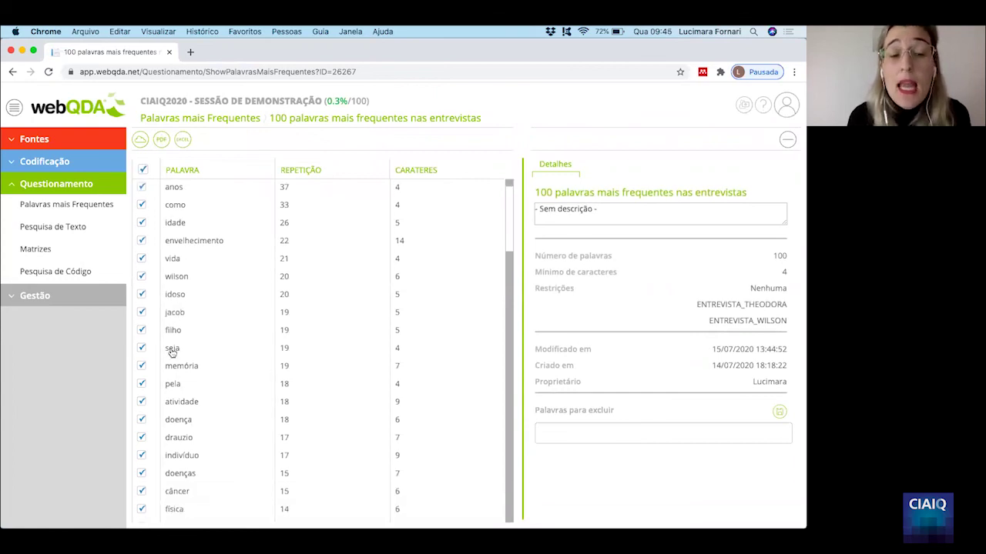
scroll(171, 352, down, 5)
scroll(172, 347, up, 7)
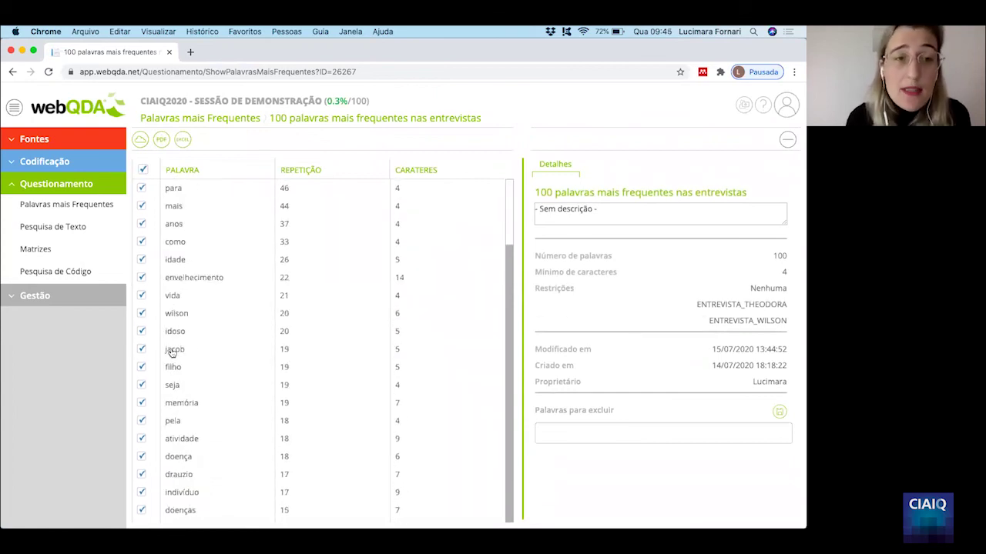
click(142, 190)
click(142, 243)
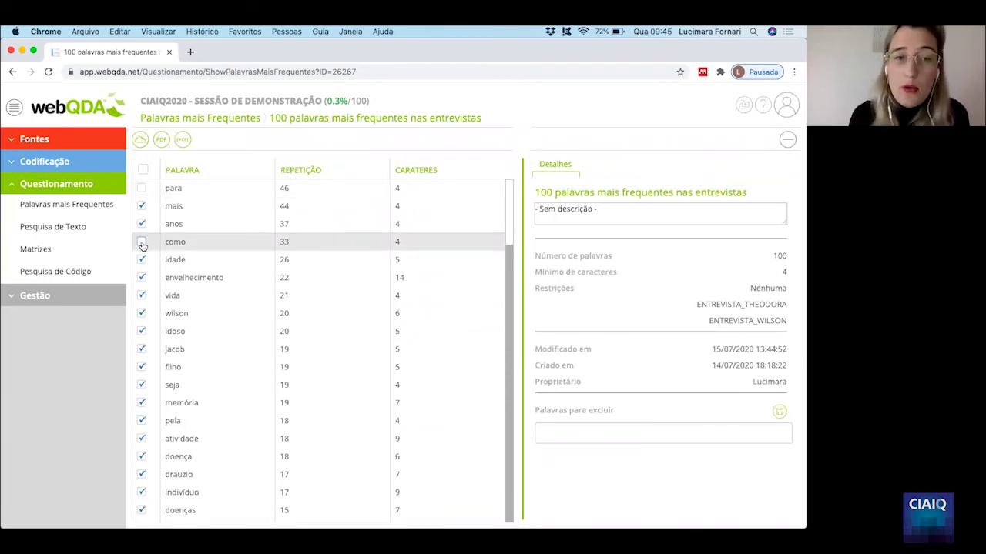
click(140, 143)
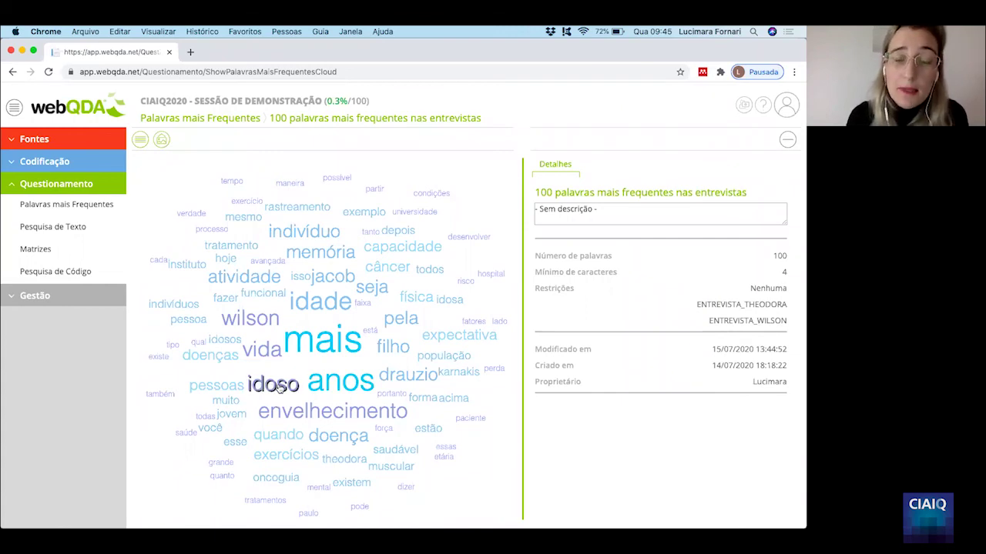
Step: Examine where "idoso" and "envelhecimento" from the word cloud occur in the interview texts
click(279, 387)
scroll(655, 320, down, 5)
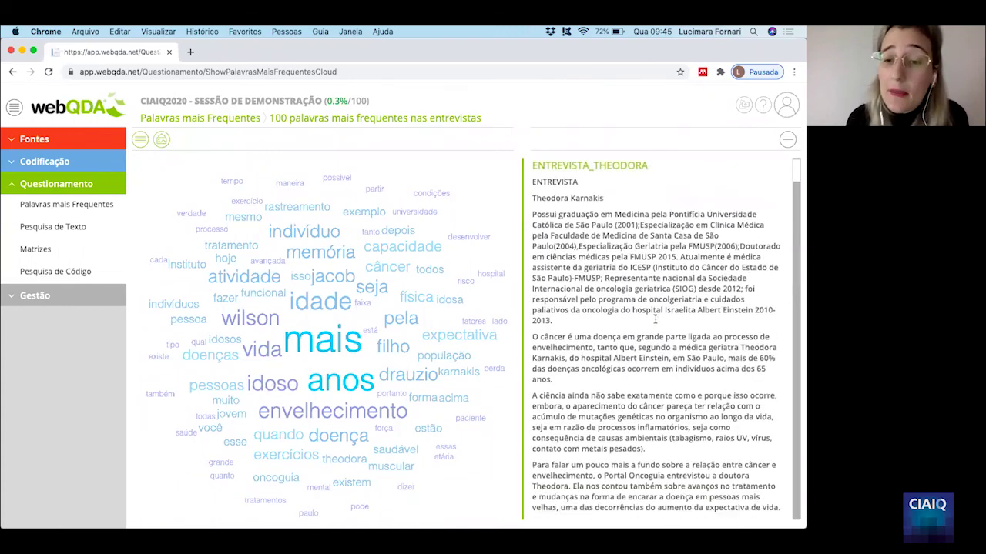
scroll(656, 319, down, 1)
scroll(655, 319, down, 3)
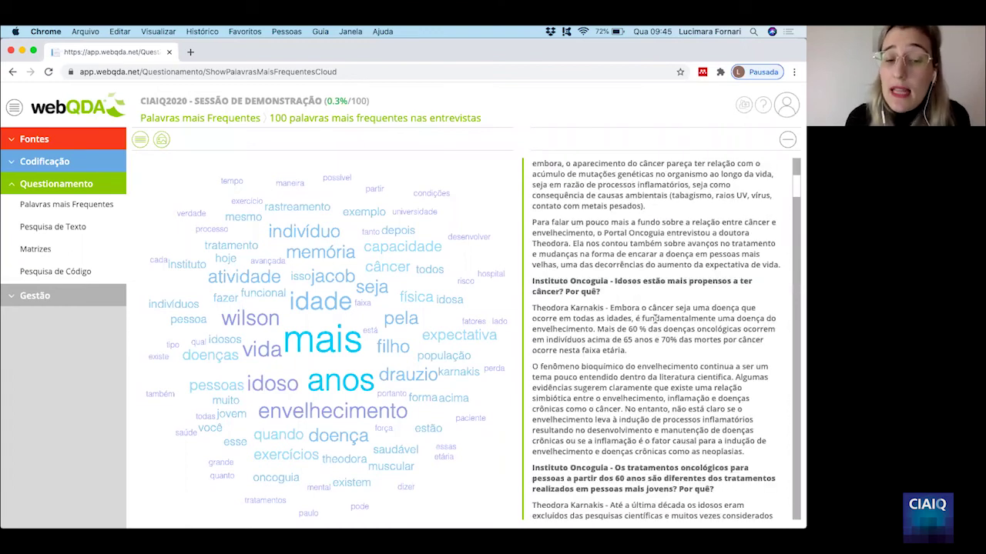
scroll(596, 310, down, 10)
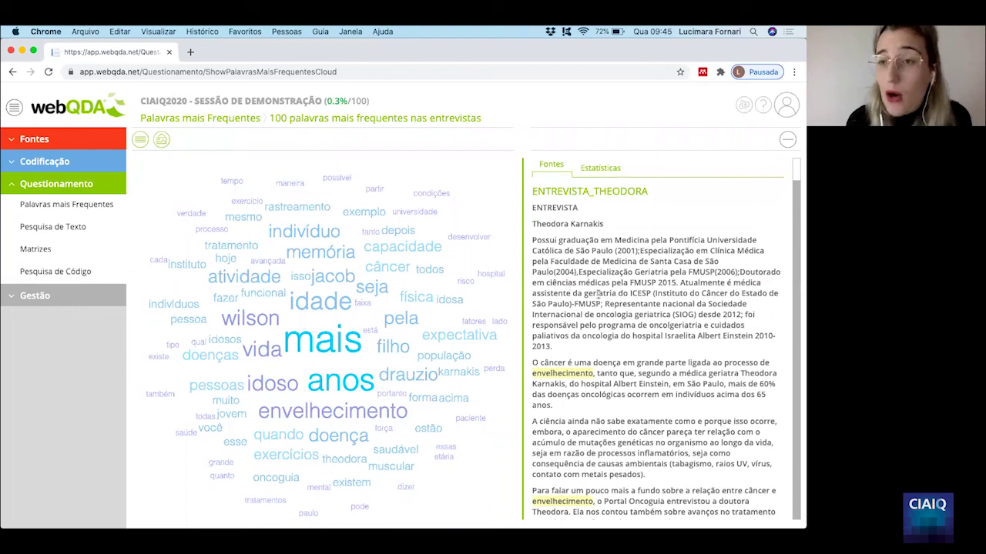
scroll(570, 283, down, 2)
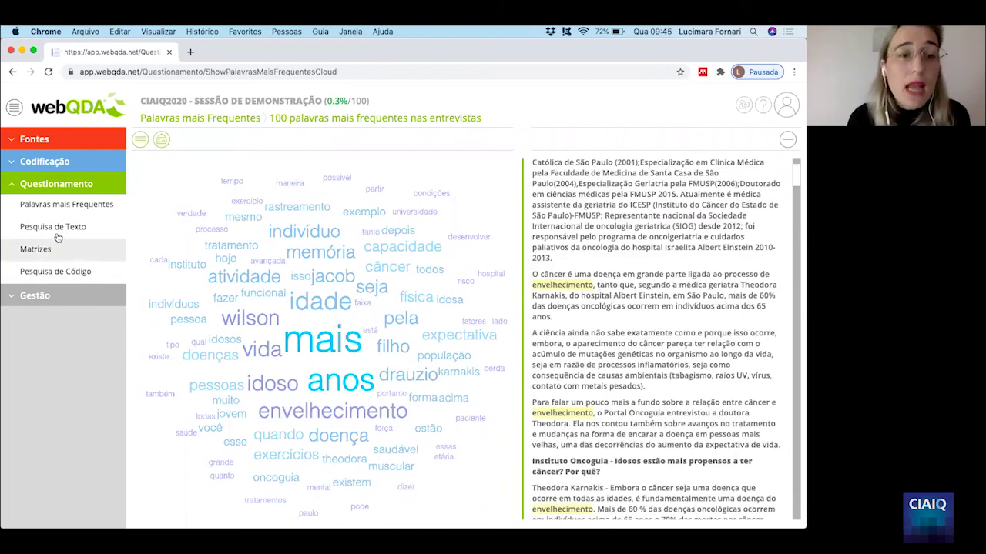
Step: Open the matrix "Faixa etária x envelhecimento saudável" and read the references where 71-80 anos meets Atividade física
click(35, 249)
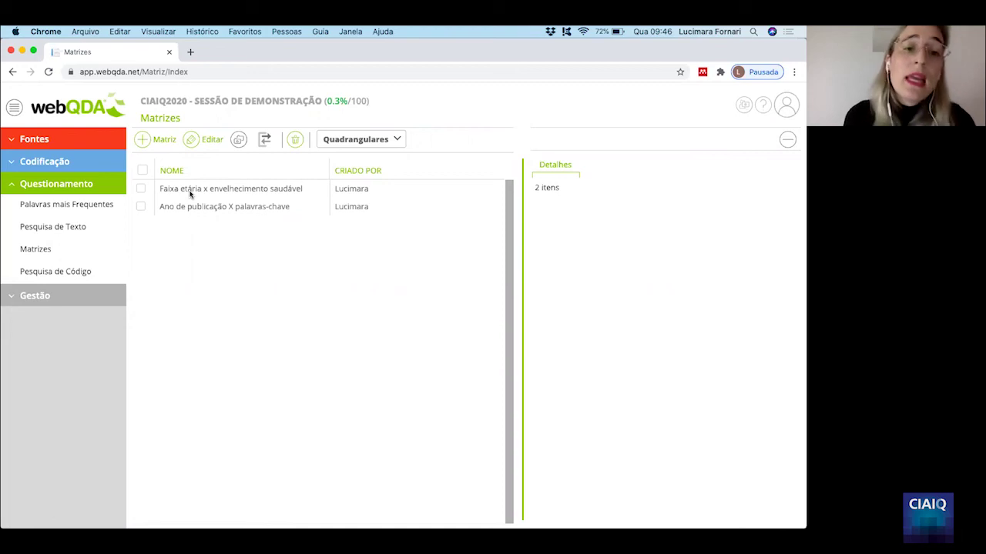
double_click(189, 190)
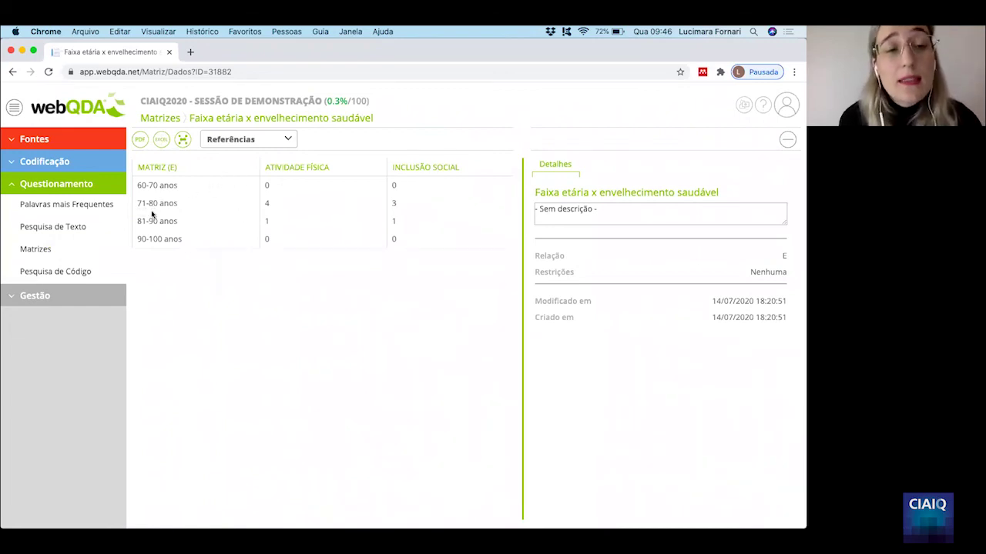
click(280, 207)
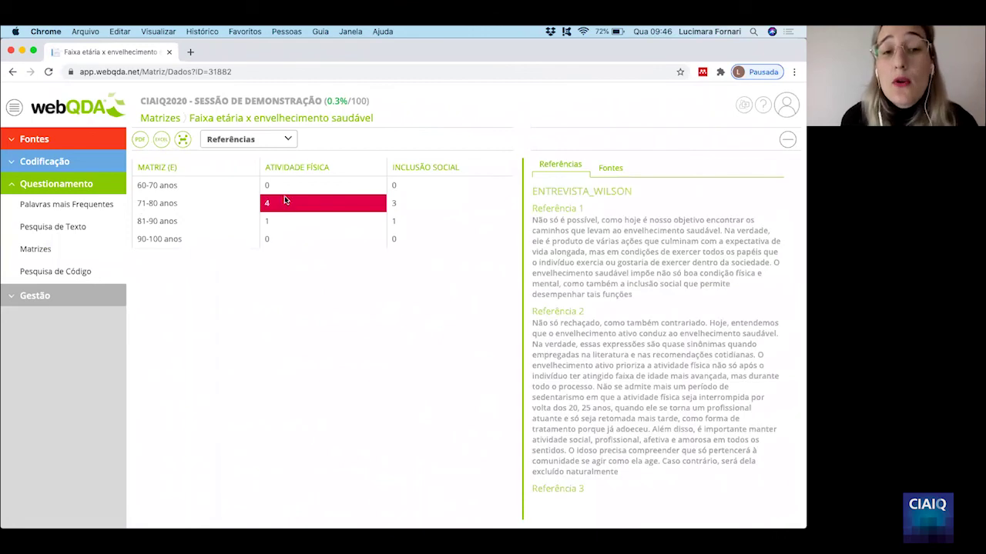
scroll(609, 389, down, 5)
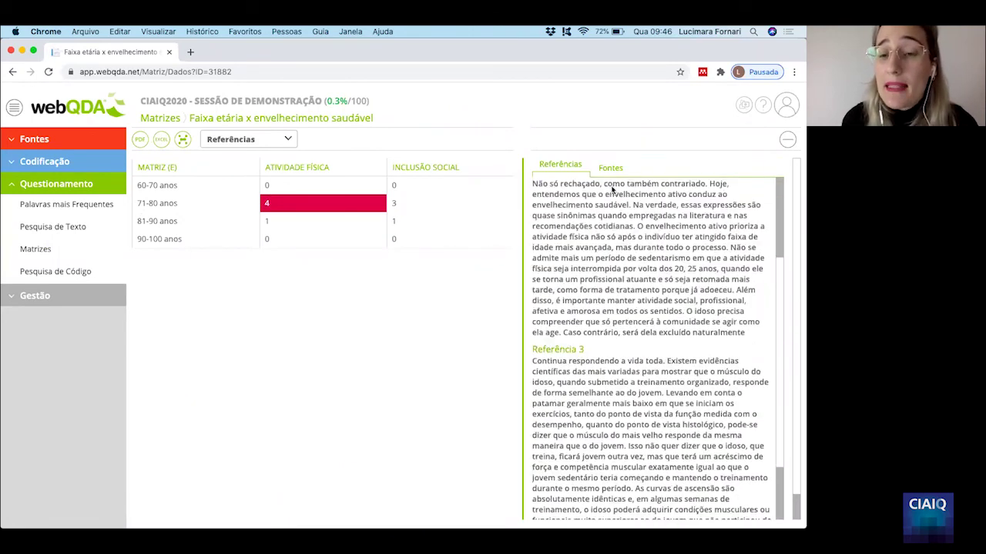
Step: Display the age-group matrix as a concept map and examine the links of 71-80 anos to Atividade física and Inclusão social
scroll(612, 189, down, 5)
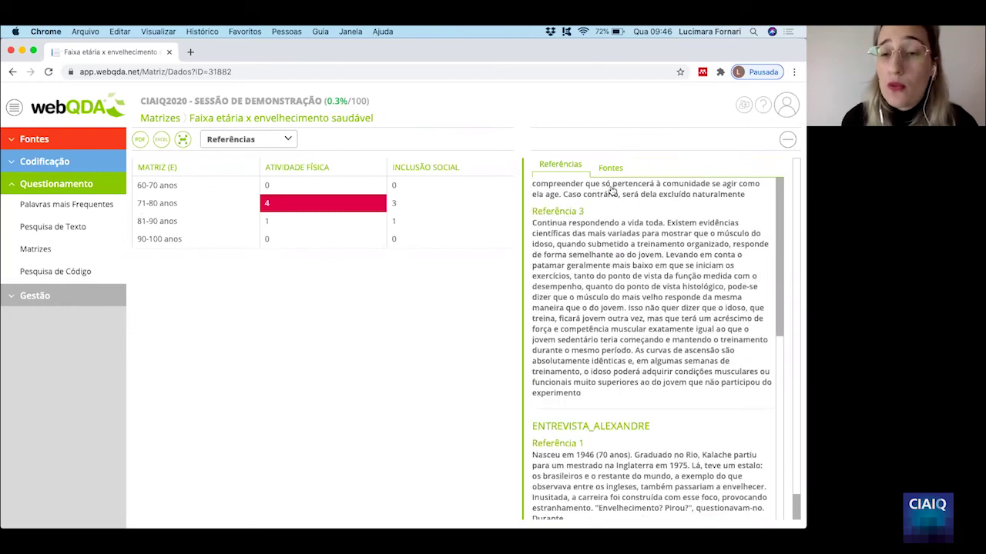
scroll(612, 190, up, 4)
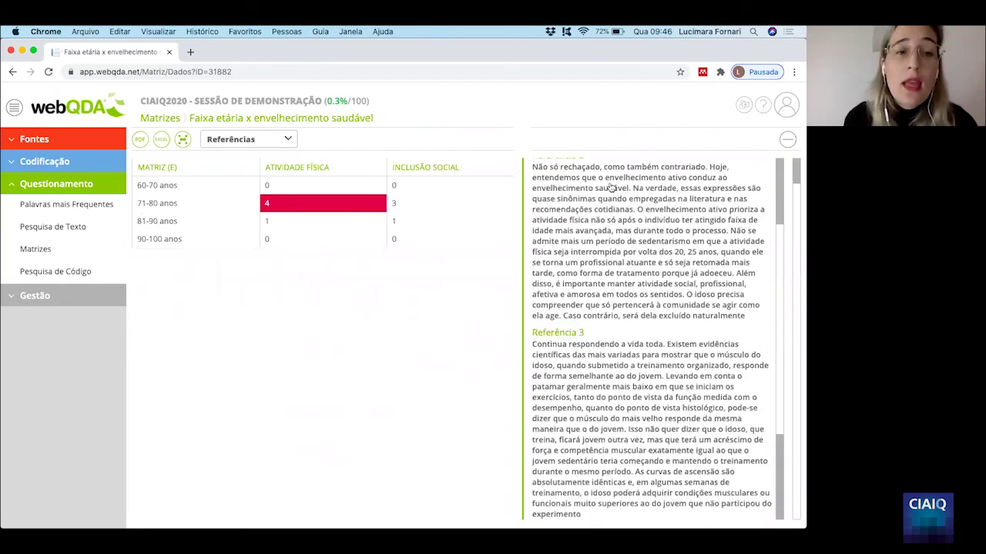
scroll(591, 157, up, 5)
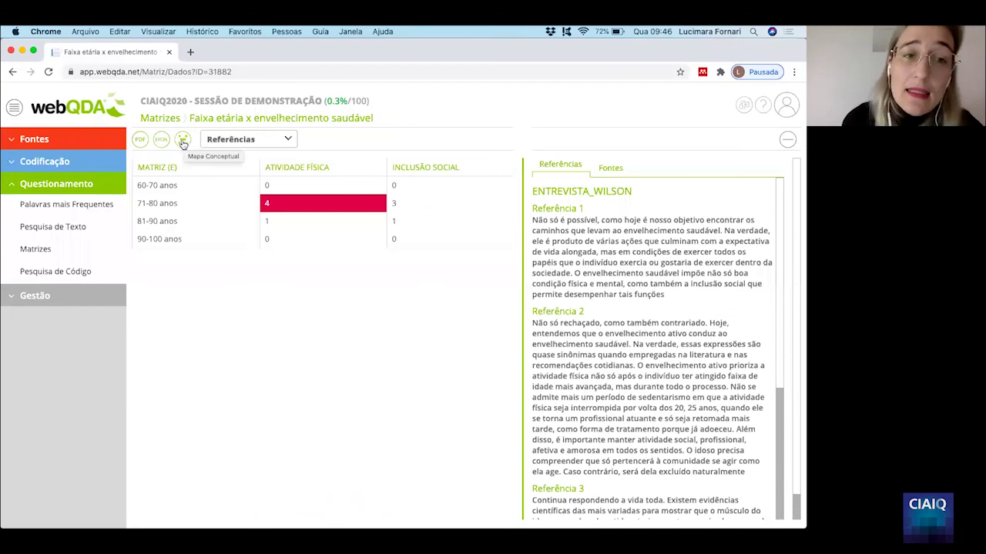
click(184, 138)
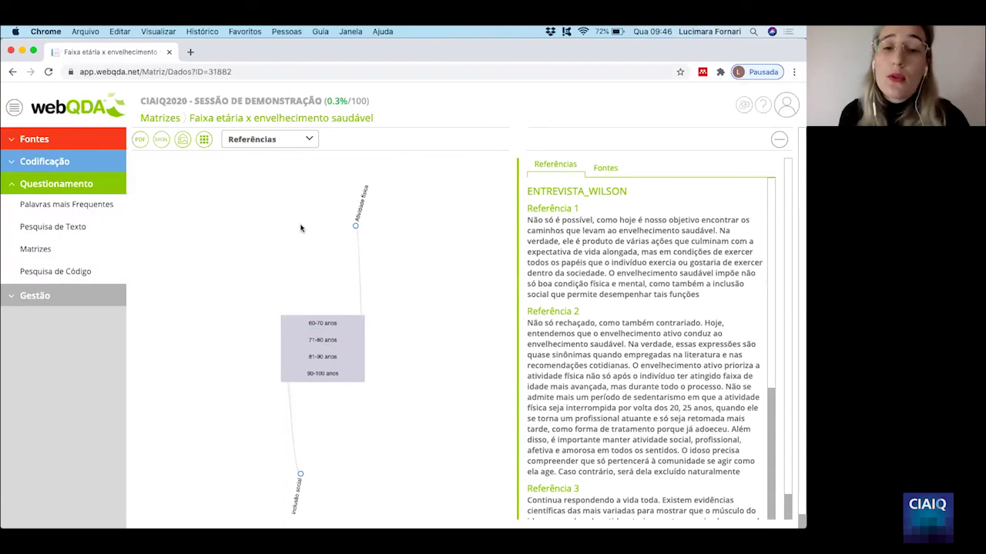
click(329, 340)
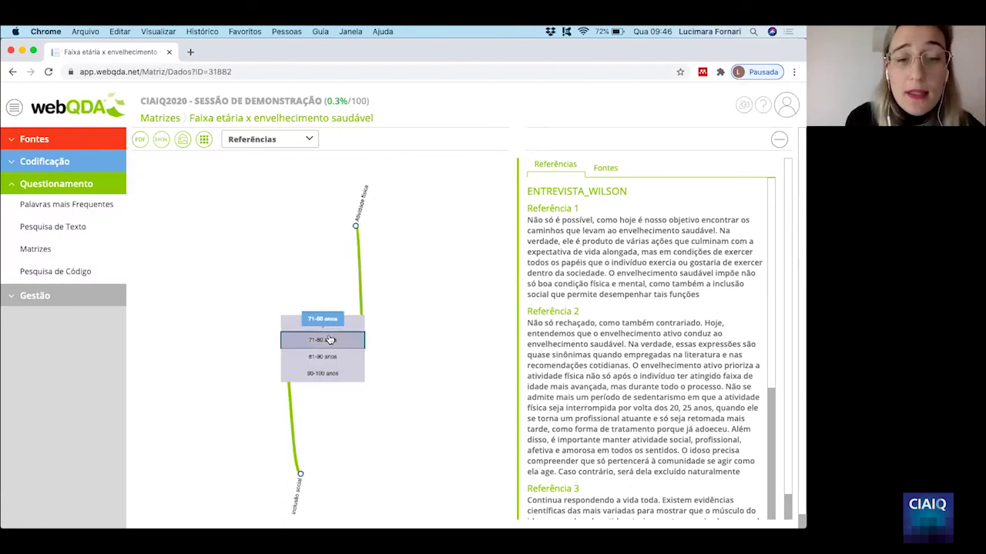
click(334, 326)
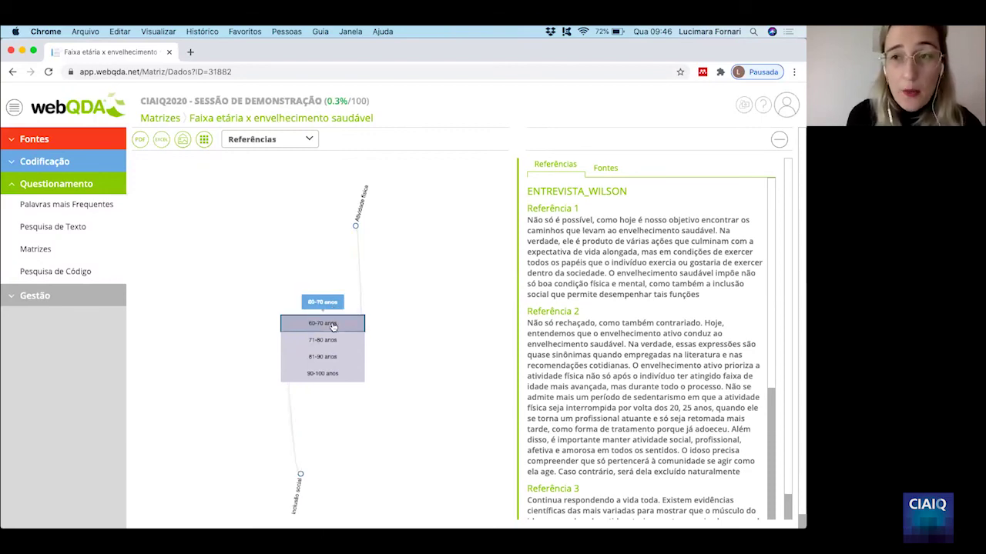
click(327, 346)
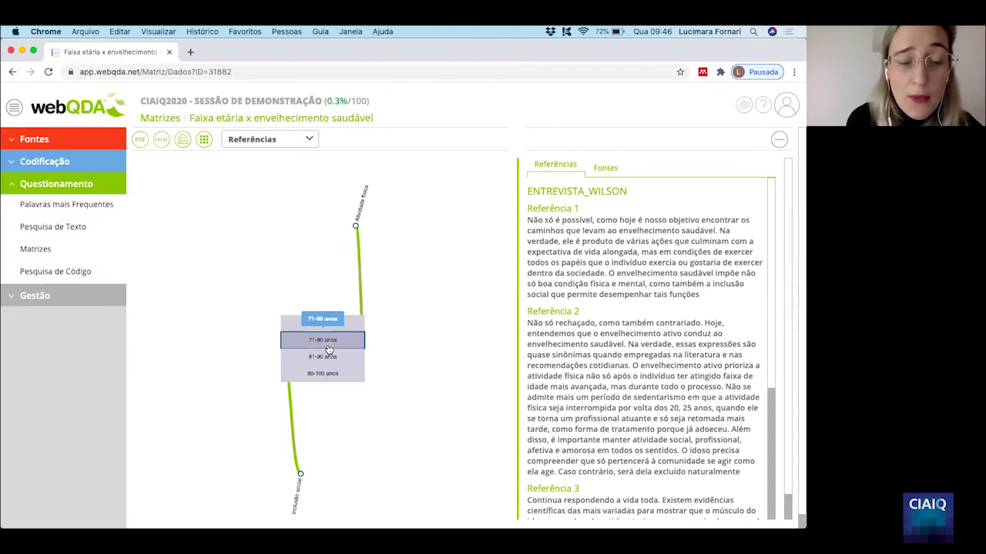
click(327, 349)
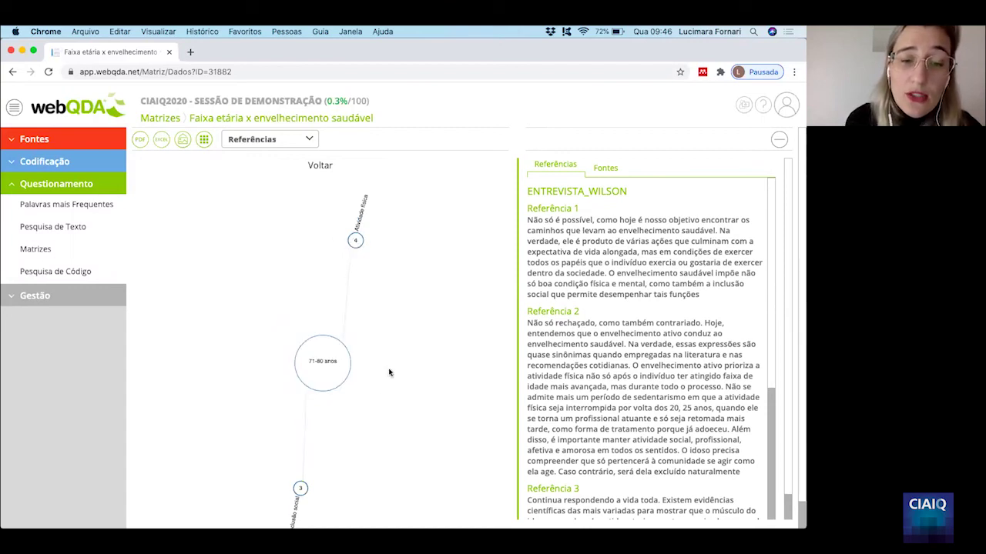
scroll(301, 458, down, 1)
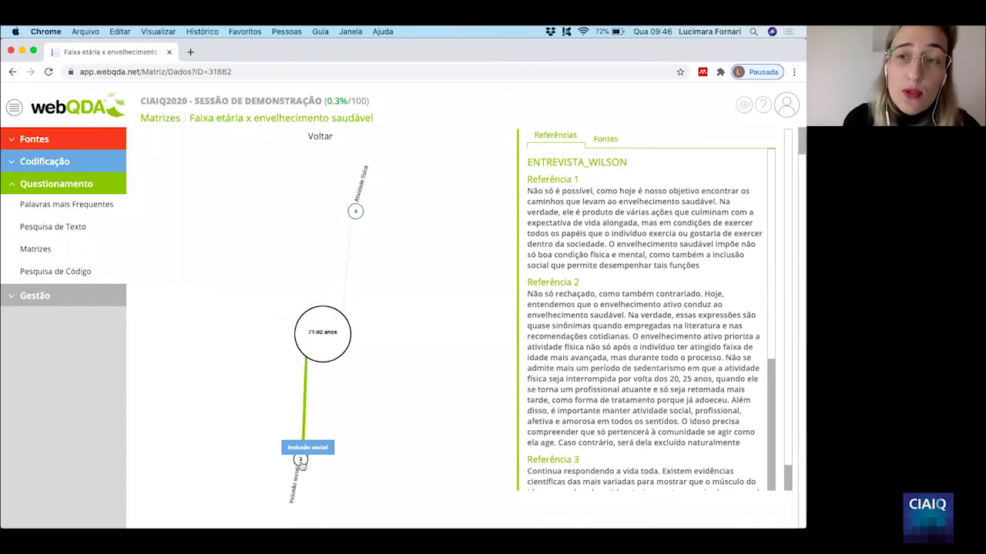
Step: Open the matrix "Ano de publicação X palavras-chave" and display it as a concept map
click(39, 257)
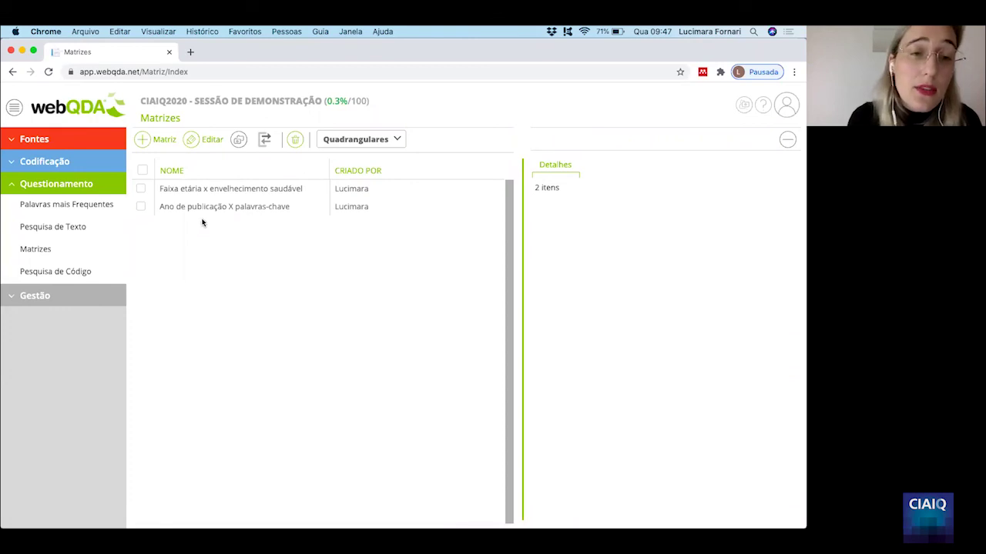
click(204, 210)
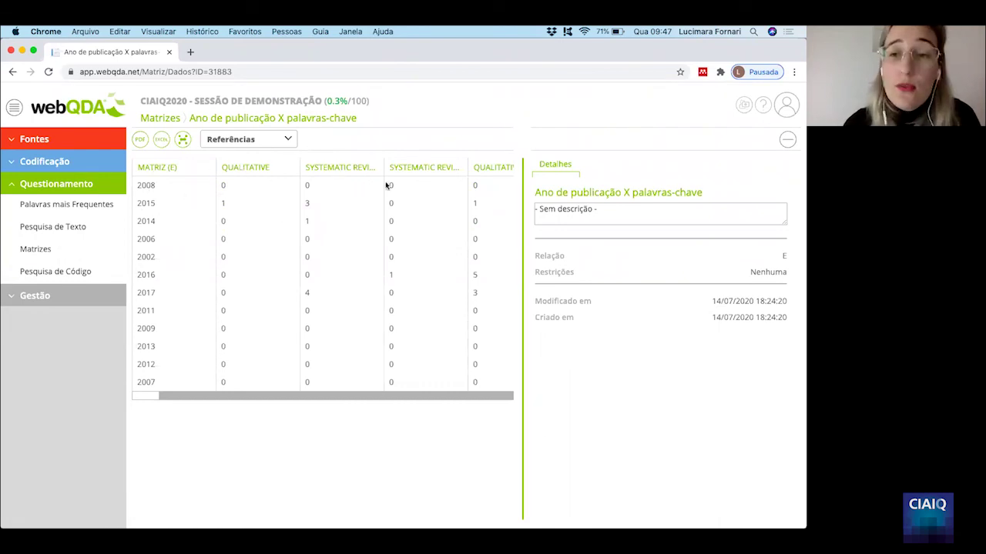
click(182, 140)
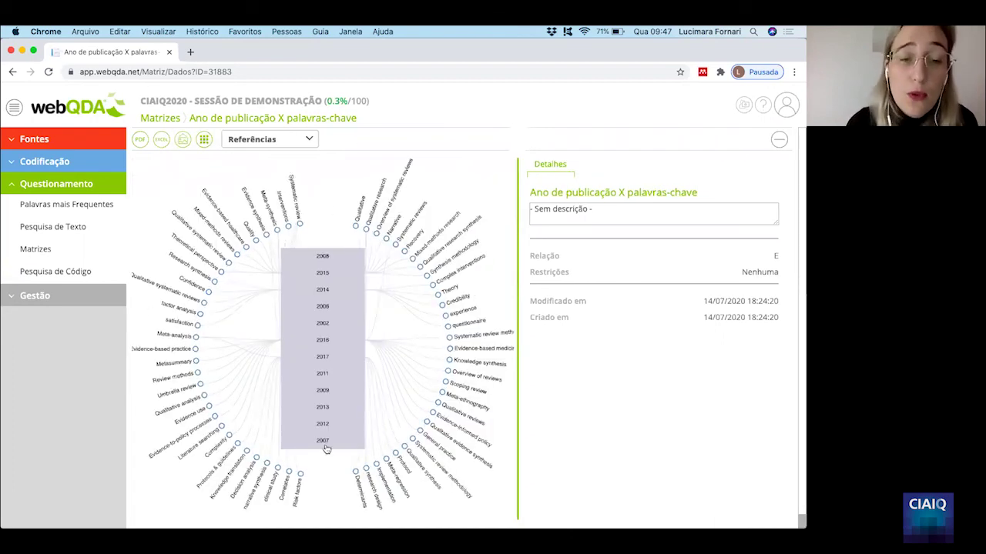
Step: Focus the concept map on 2016 and read the references linked to the keyword Qualitative research
mouse_move(354, 342)
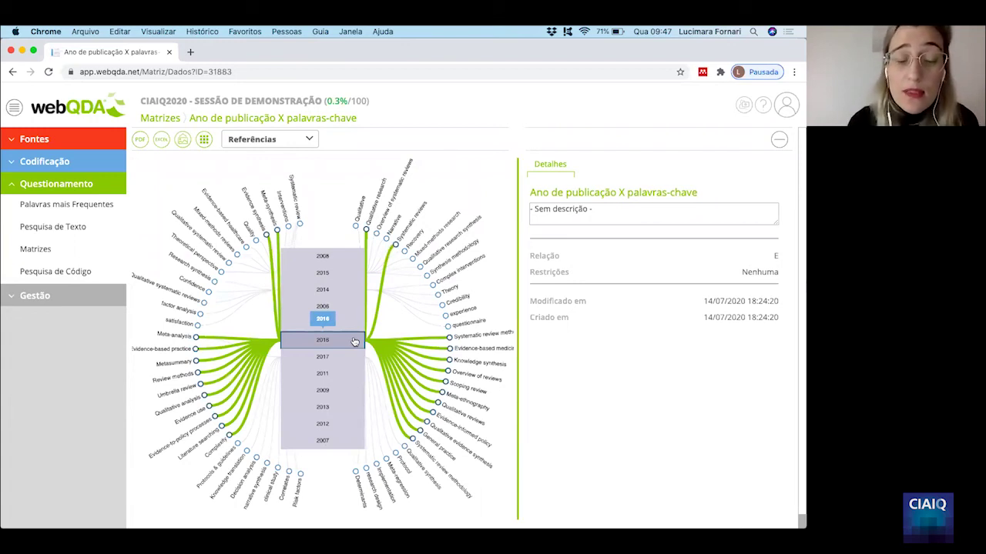
click(381, 265)
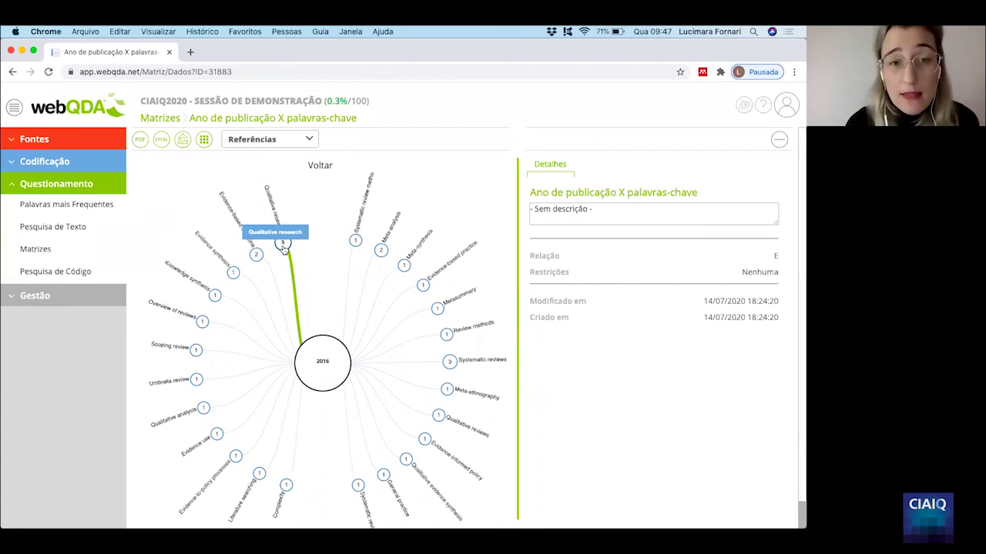
click(283, 245)
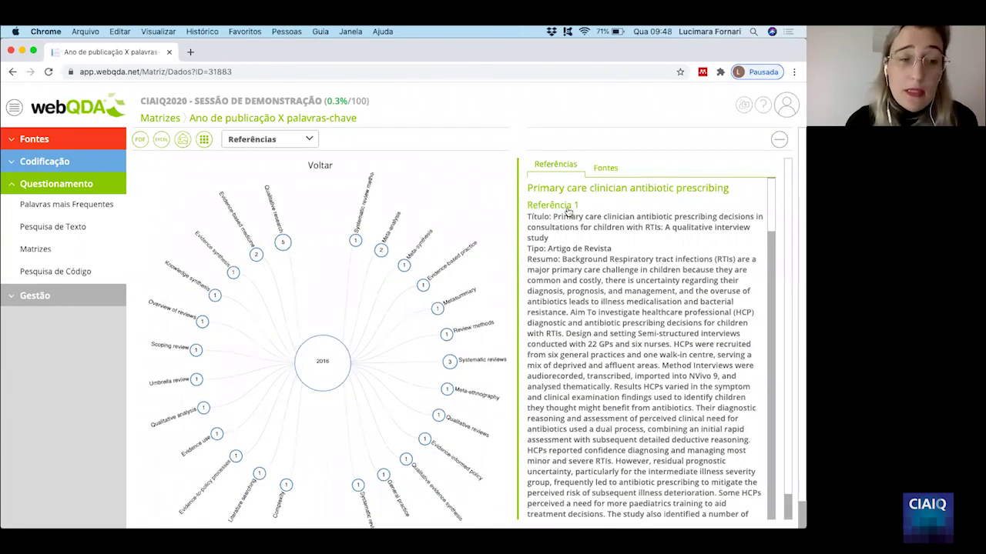
scroll(569, 213, down, 1)
Step: Open the project's user management, review the user types available in the invitation form, and close it without inviting anyone
click(67, 301)
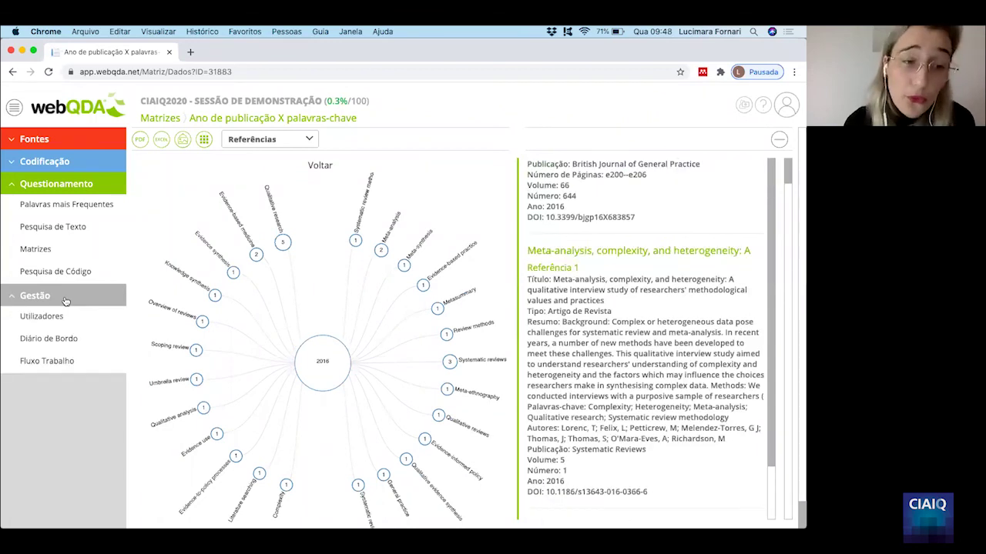
click(61, 187)
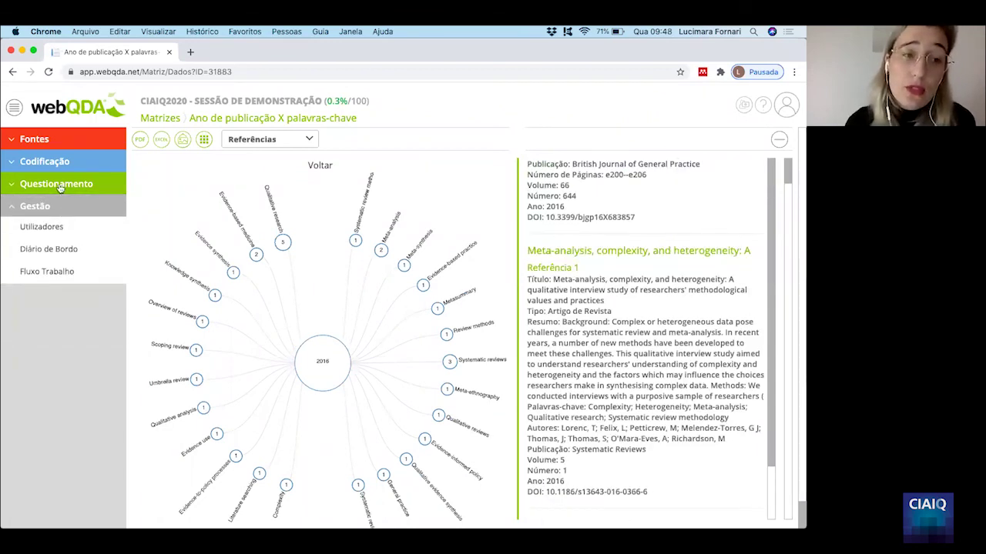
click(49, 228)
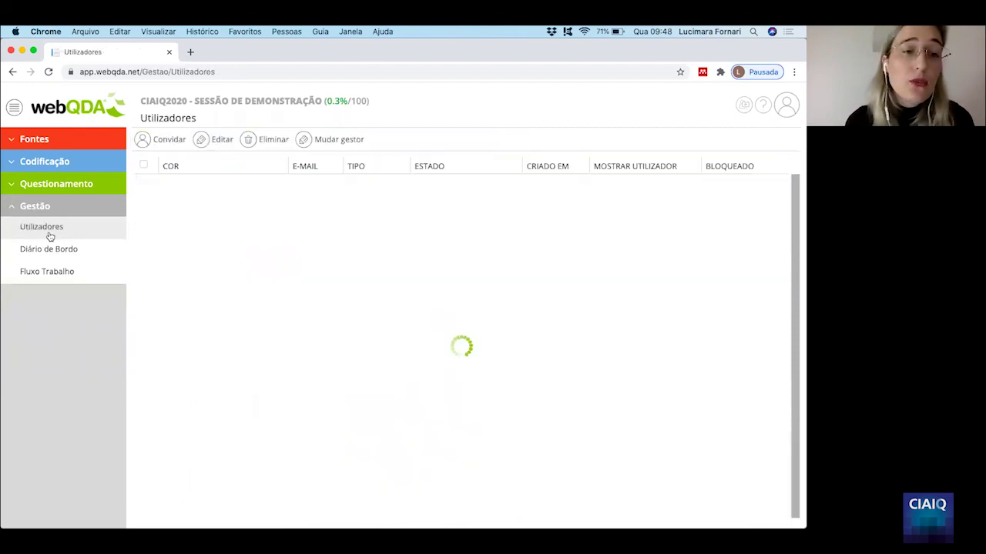
click(165, 140)
click(347, 293)
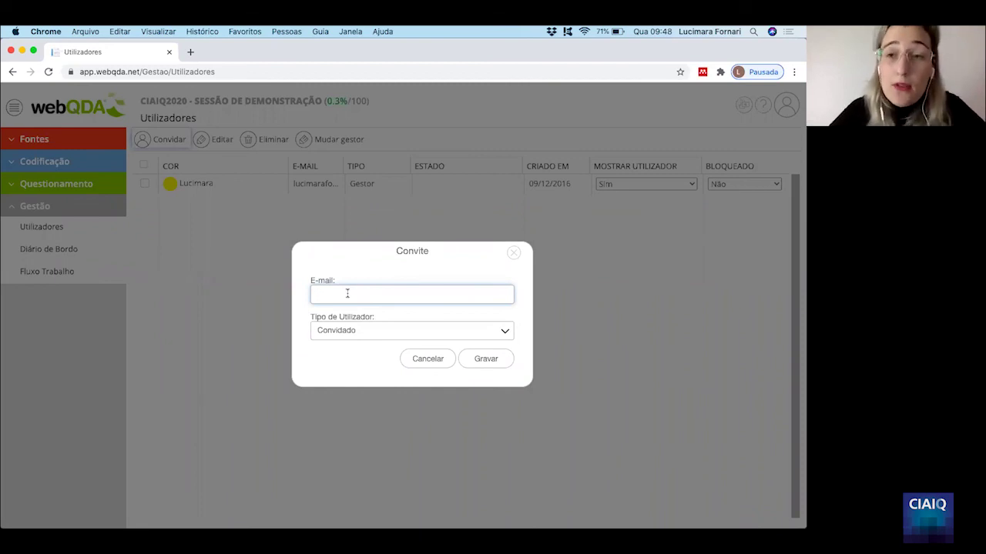
click(369, 333)
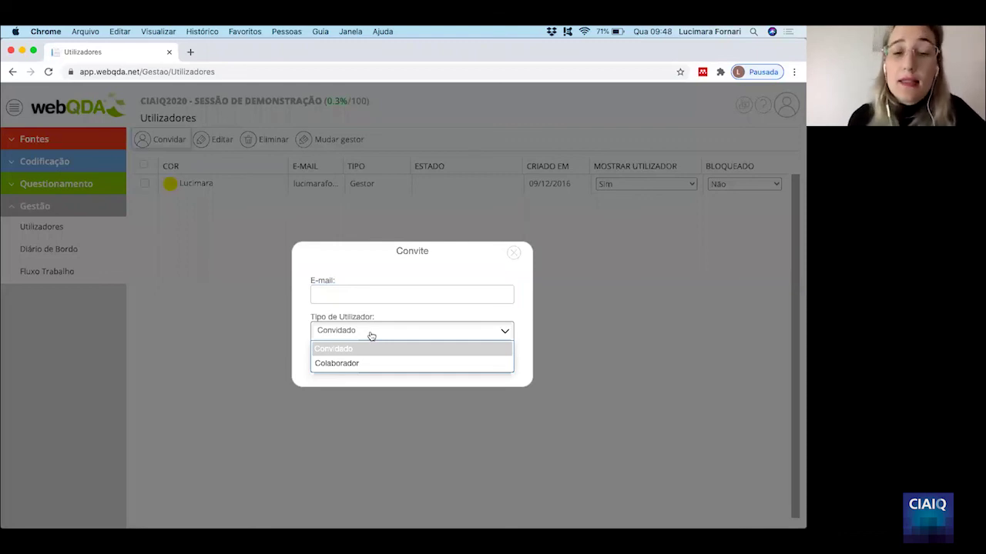
click(219, 314)
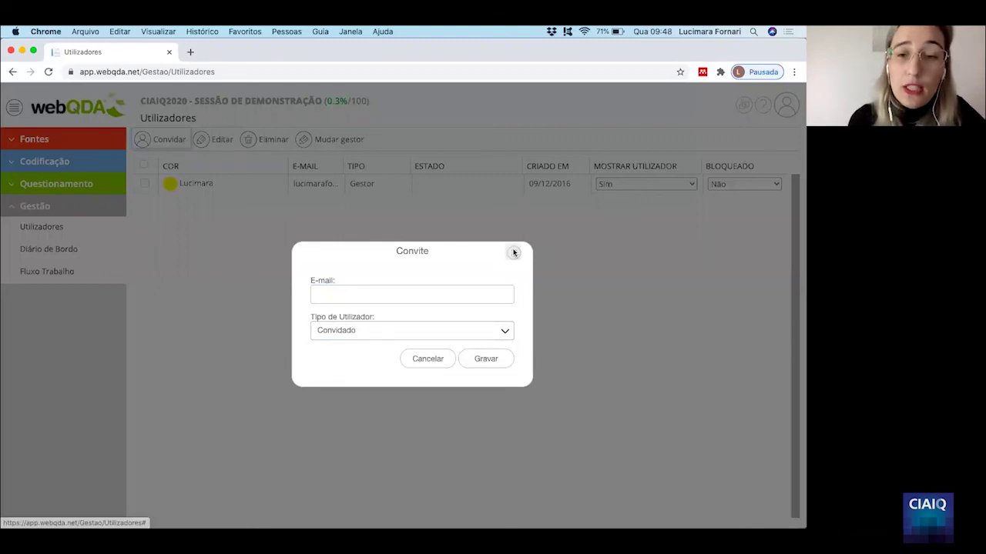
click(514, 253)
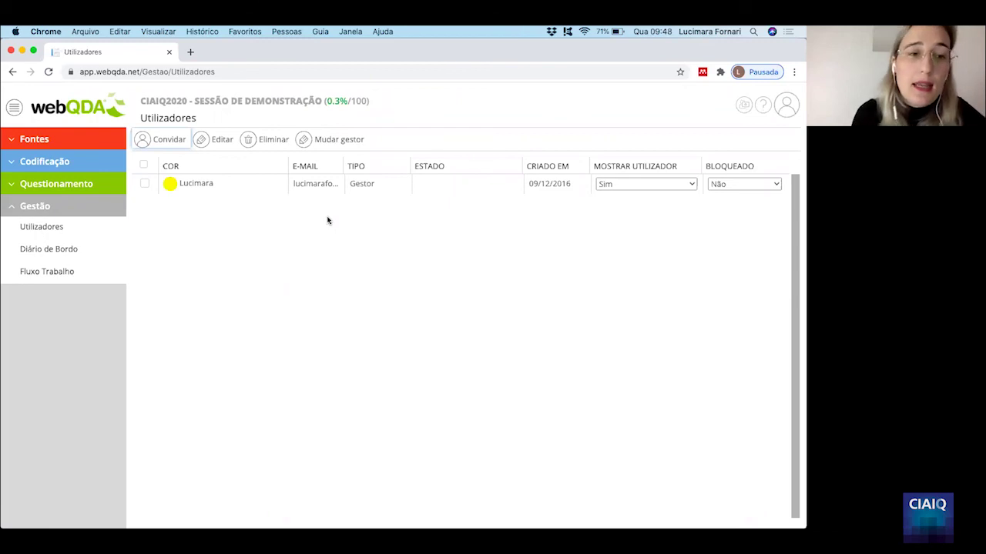
Step: Leave the user management page for the webQDA start page
click(69, 112)
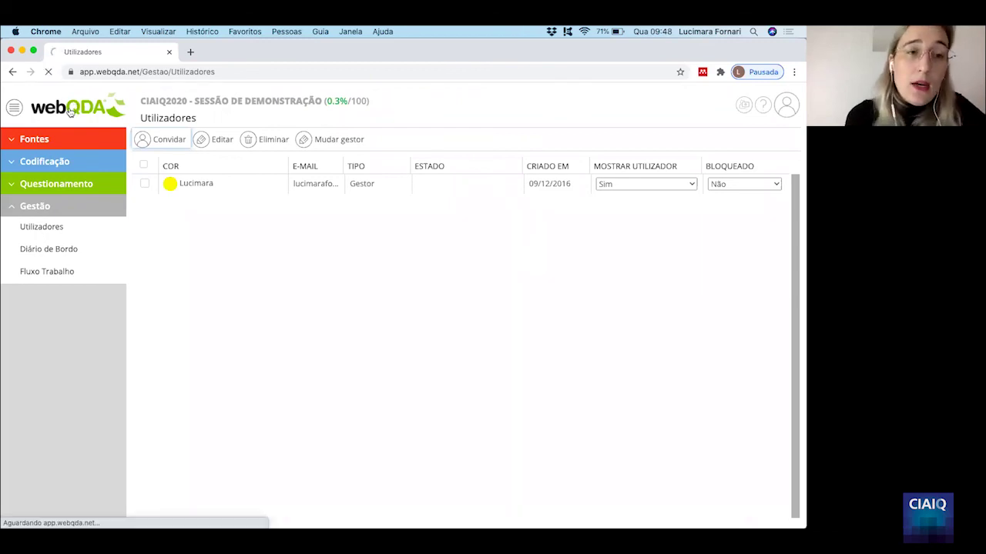